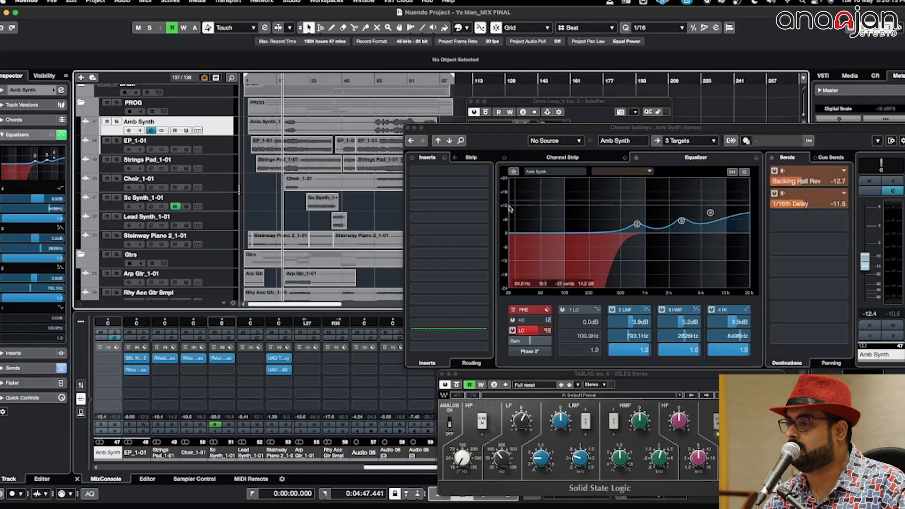
Step: Close the TABLAS SSLEQ and Drum Loop_1 AutoPan plug-in windows and reposition the Amb Synth channel settings window
{"action": "left_click", "coordinate": [442, 375]}
{"action": "left_click_drag", "start_coordinate": [584, 125], "coordinate": [495, 176]}
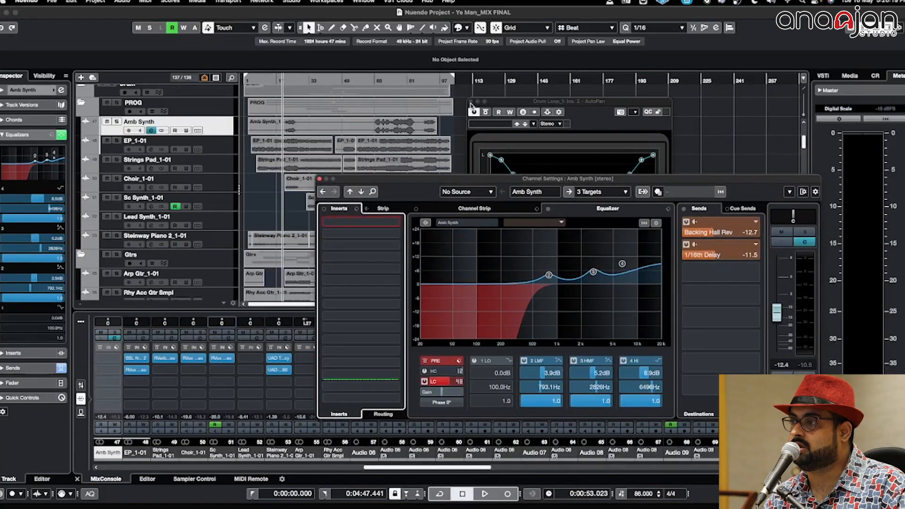
{"action": "left_click", "coordinate": [471, 102]}
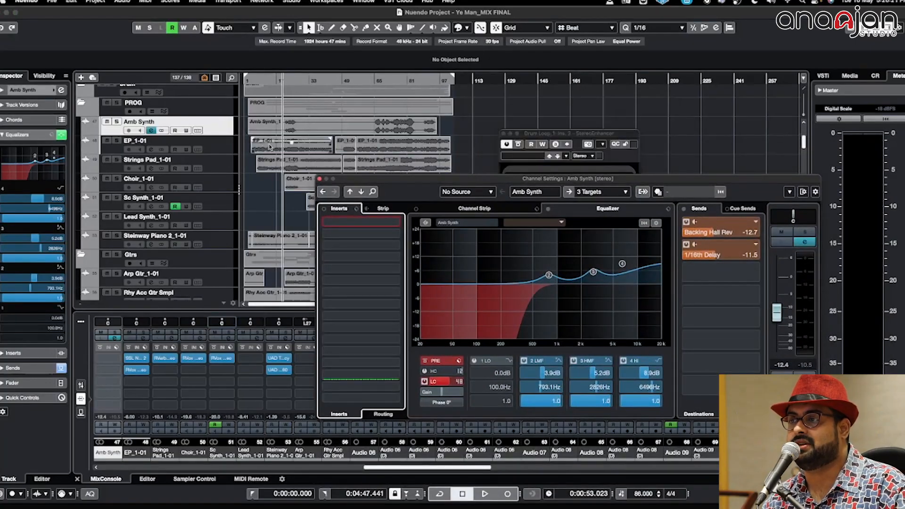
Step: Solo the Amb Synth track and audition it, moving playback to the dense section at about 3:20
{"action": "left_click", "coordinate": [116, 121]}
{"action": "key", "text": "space"}
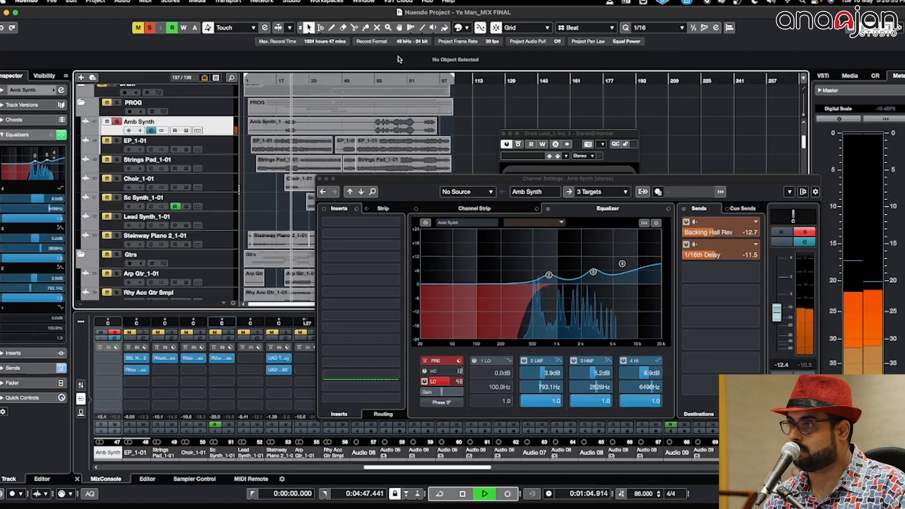
{"action": "left_click", "coordinate": [390, 80]}
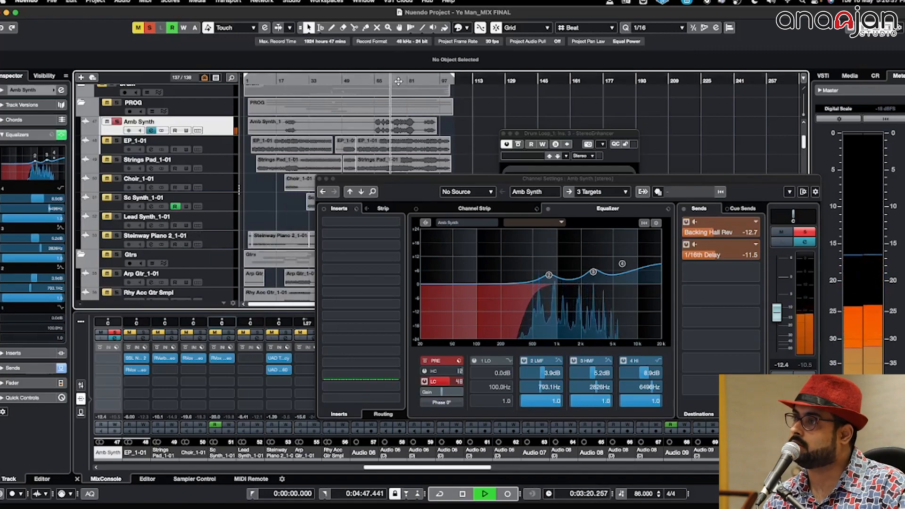
Step: Check the Backing Hall Rev effect channel's settings, and return to the Amb Synth channel settings
{"action": "scroll", "coordinate": [161, 180], "scroll_direction": "down", "scroll_amount": 20}
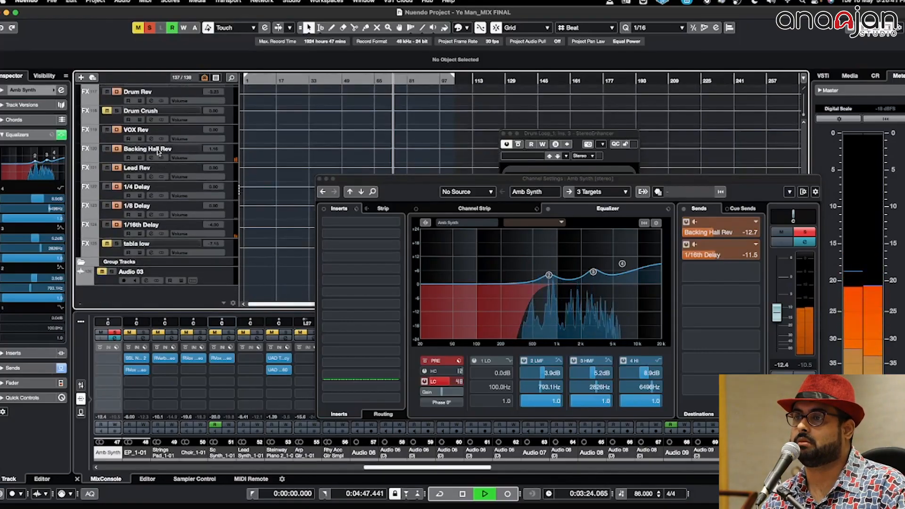
{"action": "left_click", "coordinate": [158, 152]}
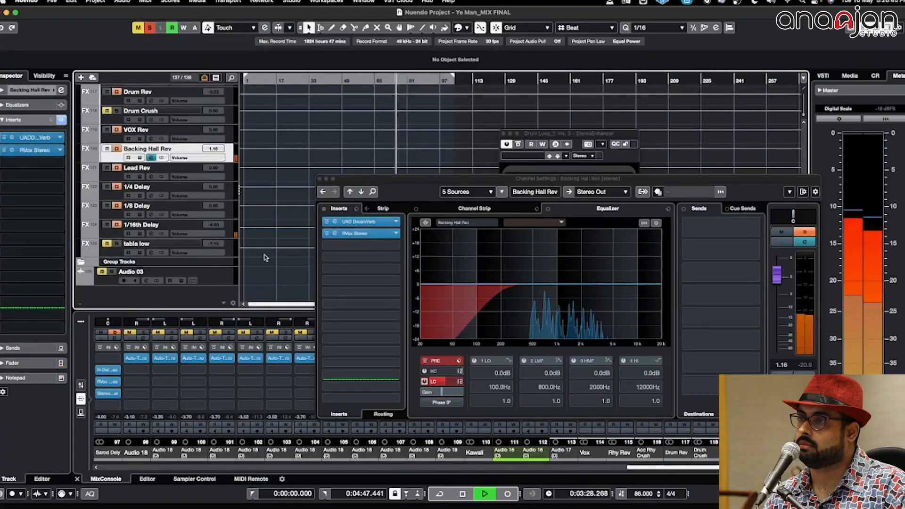
{"action": "scroll", "coordinate": [170, 215], "scroll_direction": "up", "scroll_amount": 10}
{"action": "scroll", "coordinate": [212, 159], "scroll_direction": "up", "scroll_amount": 2}
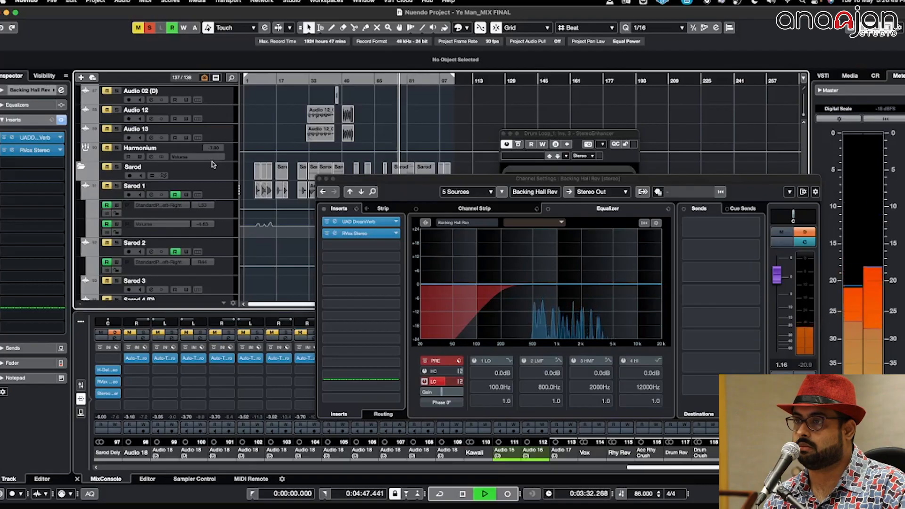
{"action": "scroll", "coordinate": [281, 145], "scroll_direction": "up", "scroll_amount": 6}
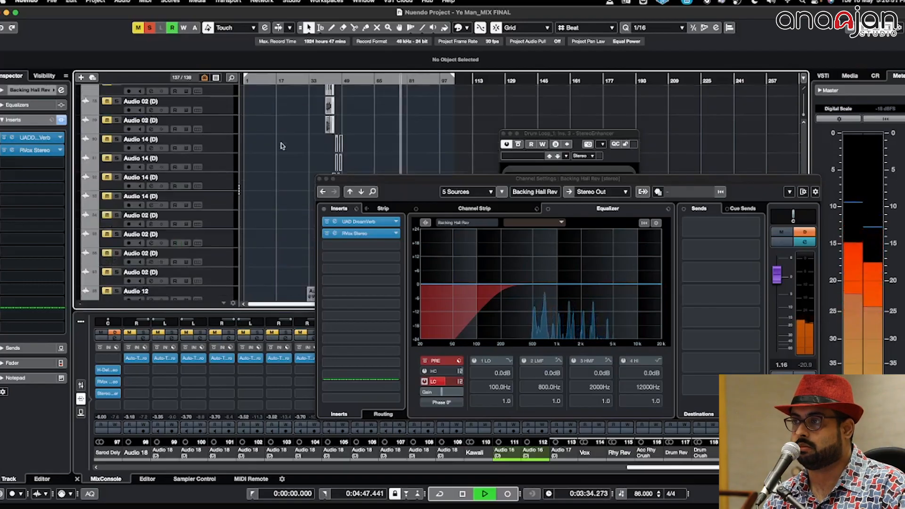
{"action": "scroll", "coordinate": [279, 147], "scroll_direction": "up", "scroll_amount": 20}
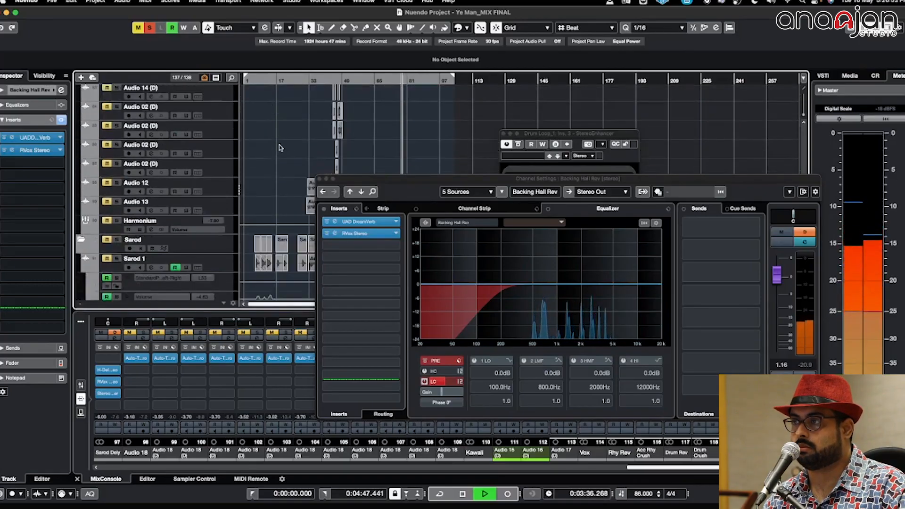
{"action": "scroll", "coordinate": [279, 147], "scroll_direction": "up", "scroll_amount": 10}
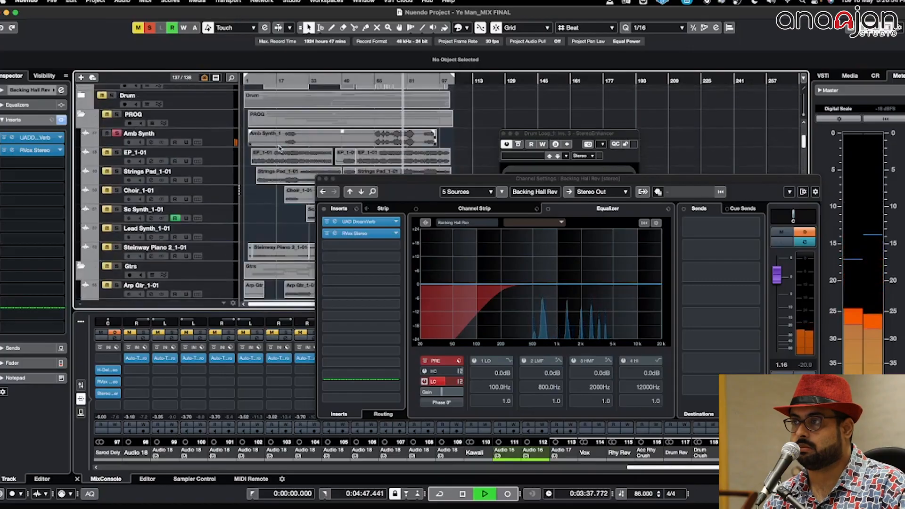
{"action": "left_click", "coordinate": [207, 136]}
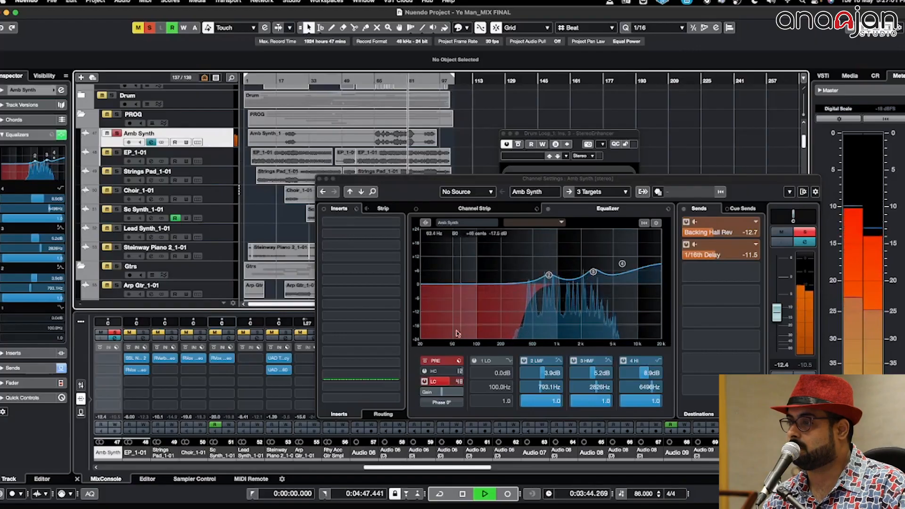
Step: Lower the low-cut filter frequency in the Amb Synth equalizer while it plays, and stop playback
{"action": "left_click", "coordinate": [434, 382]}
{"action": "scroll", "coordinate": [434, 383], "scroll_direction": "down", "scroll_amount": 4}
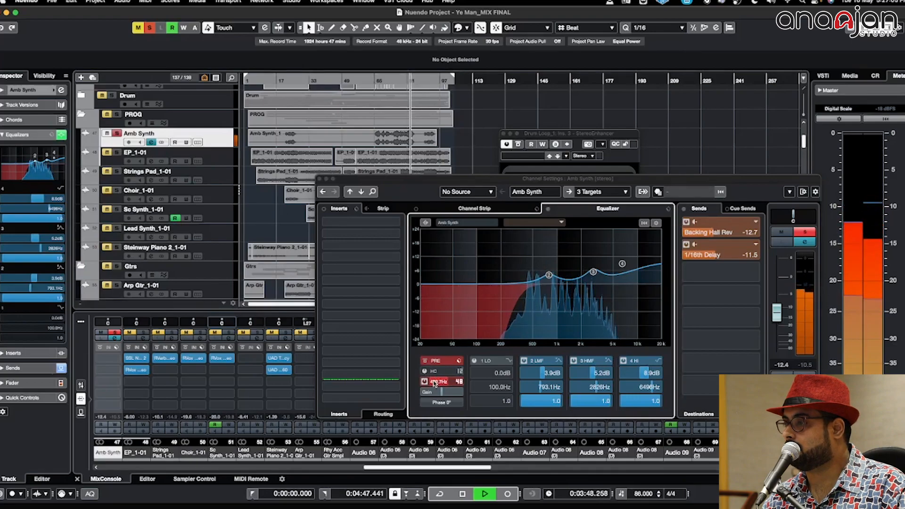
{"action": "key", "text": "space"}
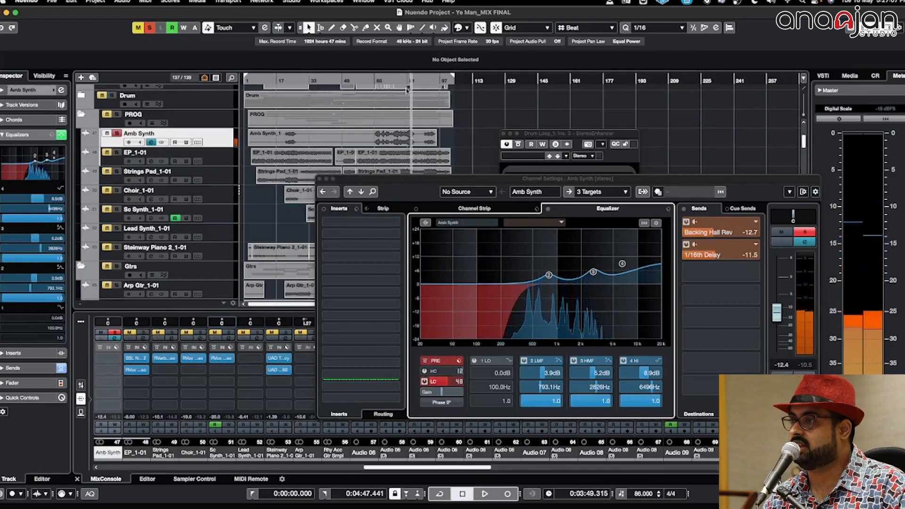
Step: Clear the solo and listen to Amb Synth within the full mix from about 3:23, and stop playback
{"action": "left_click", "coordinate": [392, 80]}
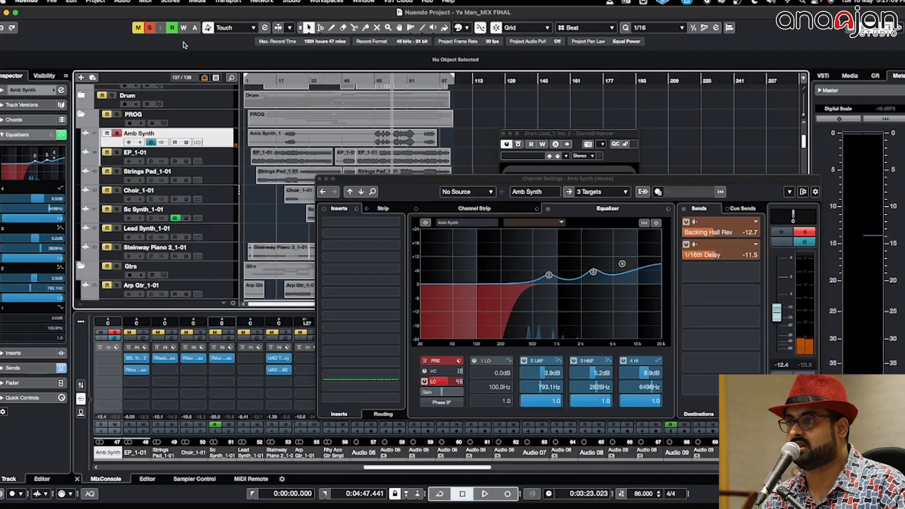
{"action": "left_click", "coordinate": [149, 27]}
{"action": "key", "text": "space"}
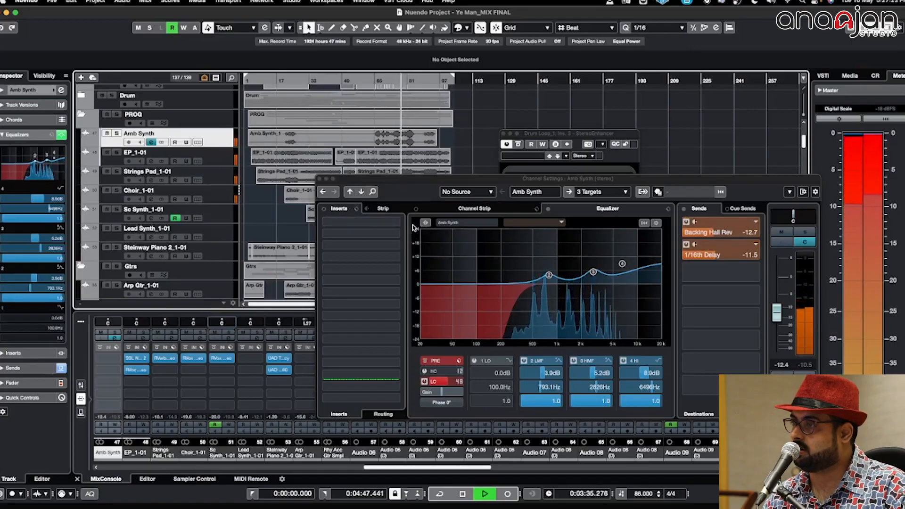
{"action": "left_click", "coordinate": [377, 81]}
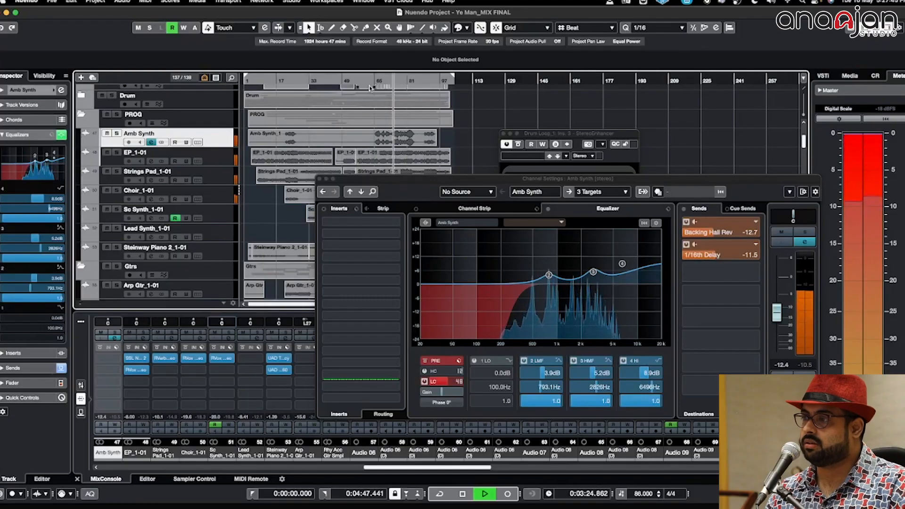
{"action": "key", "text": "space"}
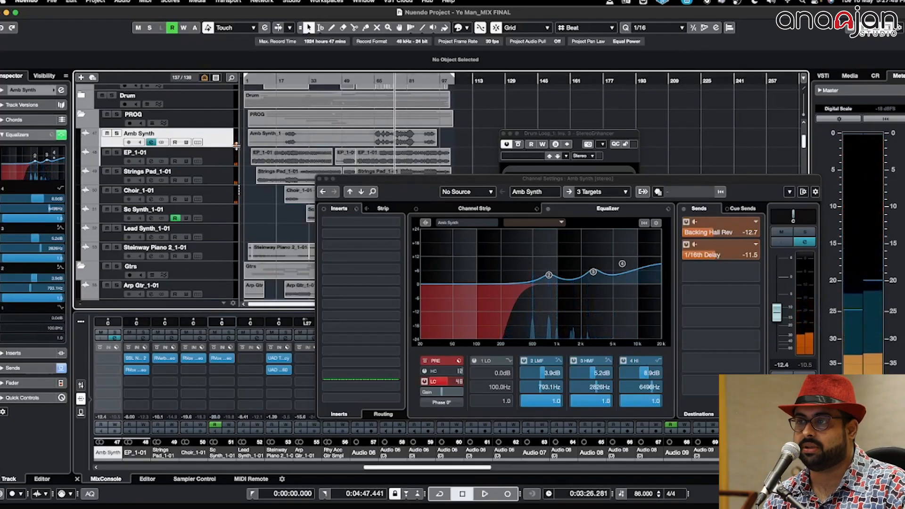
Step: Inspect the SSL Native X-EQ 2 and RVox Stereo inserts on the EP_1-01 track, and close their windows
{"action": "left_click", "coordinate": [233, 157]}
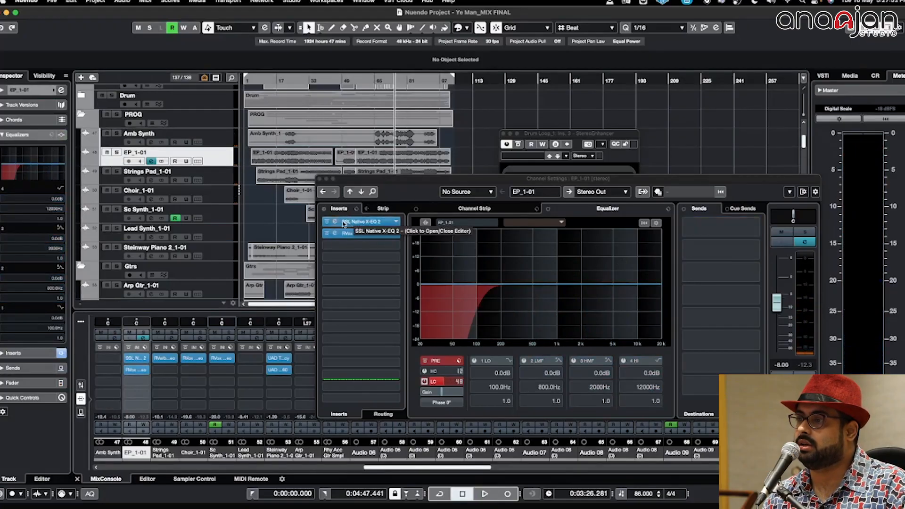
{"action": "left_click", "coordinate": [338, 225]}
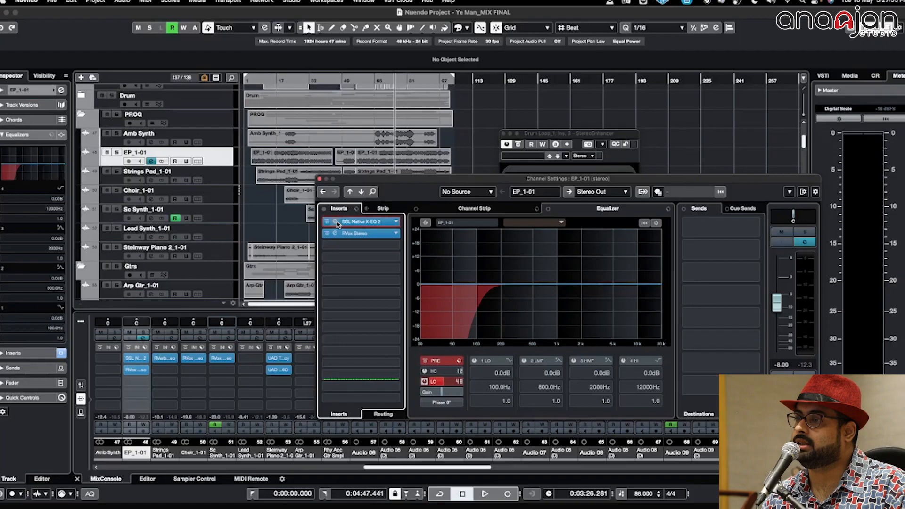
{"action": "left_click", "coordinate": [338, 225]}
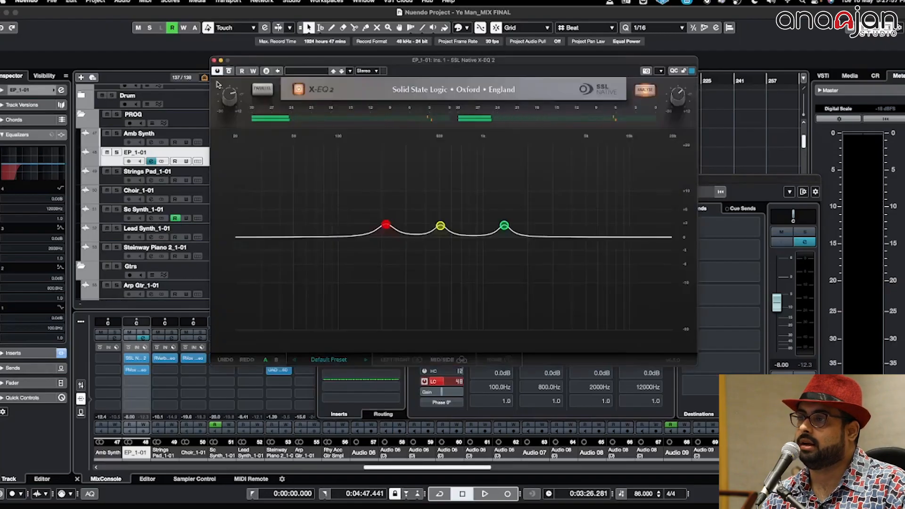
{"action": "left_click", "coordinate": [213, 61]}
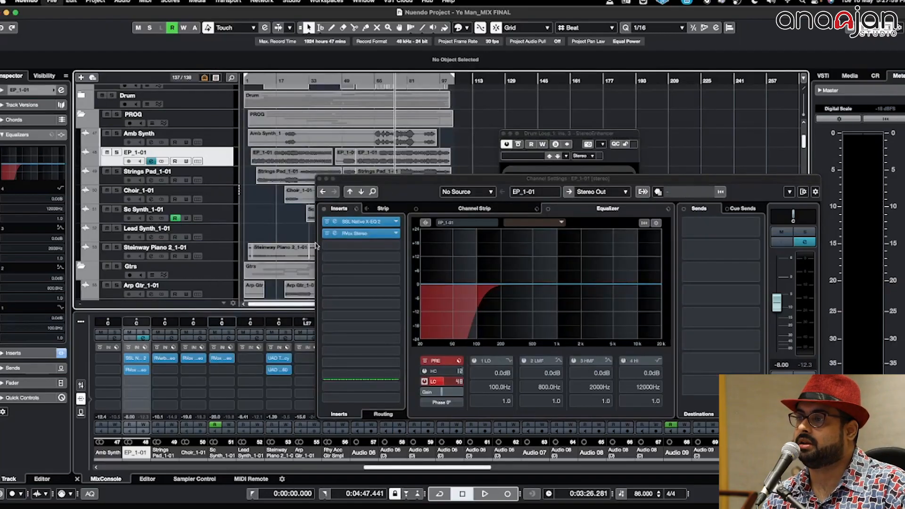
{"action": "left_click", "coordinate": [331, 235]}
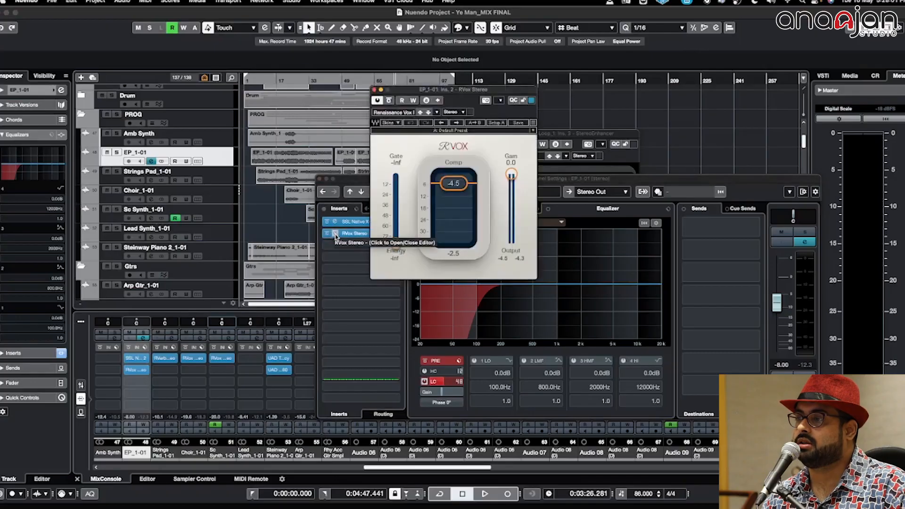
{"action": "left_click", "coordinate": [374, 90]}
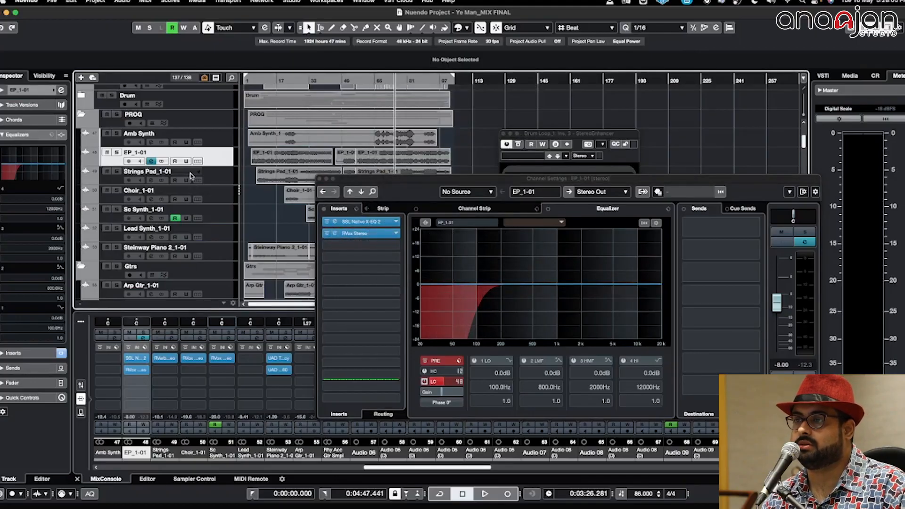
Step: Play EP_1-01 in solo, add Strings Pad_1-01 to the solo and show its channel settings
{"action": "key", "text": "s"}
{"action": "key", "text": "space"}
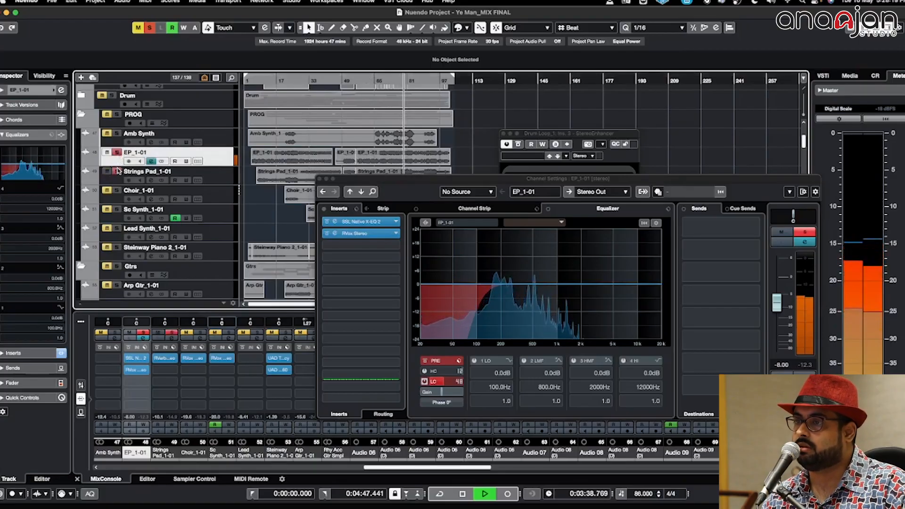
{"action": "left_click", "coordinate": [218, 181]}
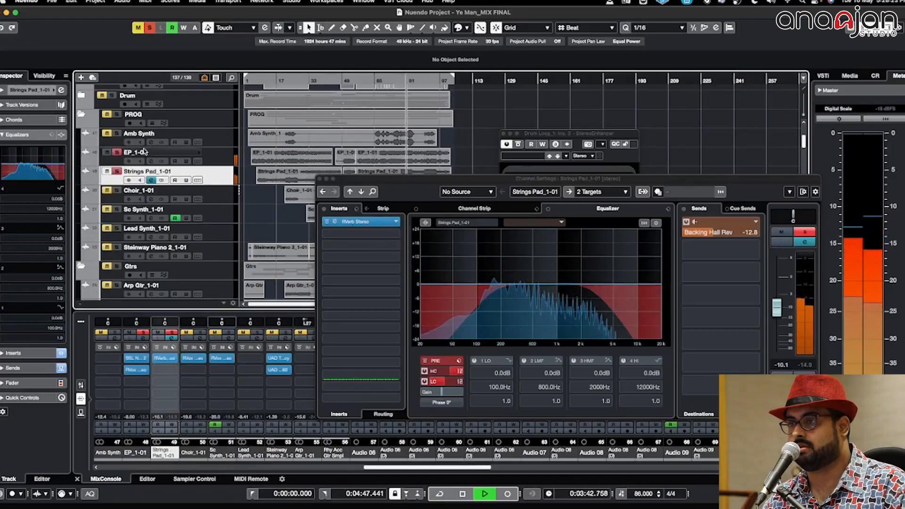
Step: Remove EP_1-01 from the solo, audition Strings Pad_1-01 alone, and move playback back to about 2:59
{"action": "left_click", "coordinate": [118, 153]}
{"action": "left_click", "coordinate": [118, 152]}
{"action": "key", "text": "space"}
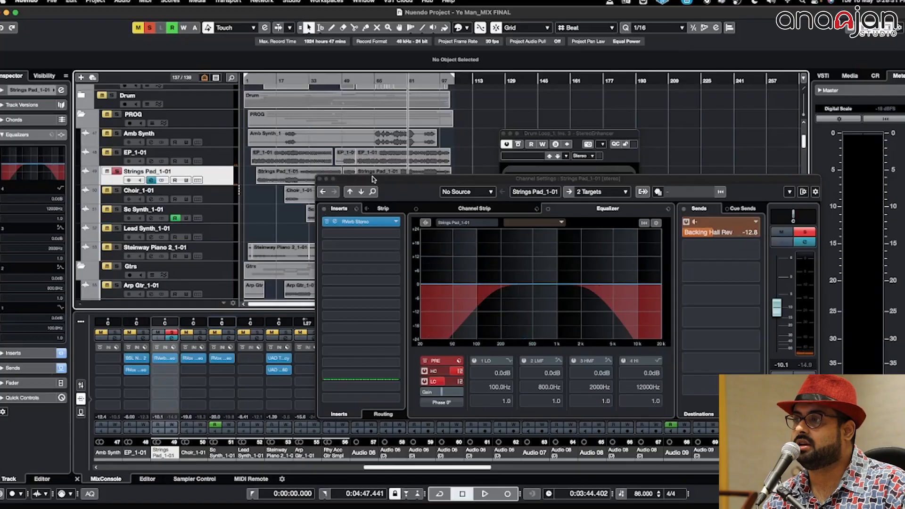
{"action": "left_click_drag", "start_coordinate": [372, 179], "coordinate": [307, 208]}
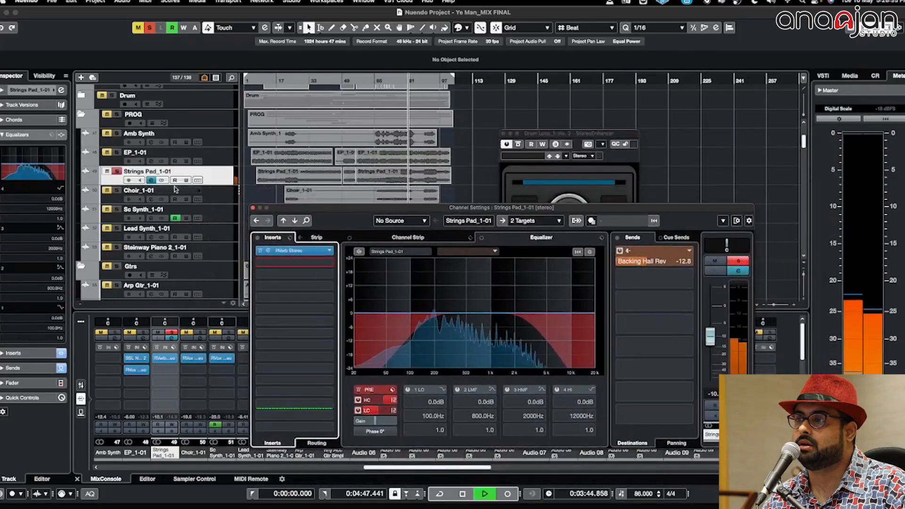
{"action": "left_click", "coordinate": [375, 82]}
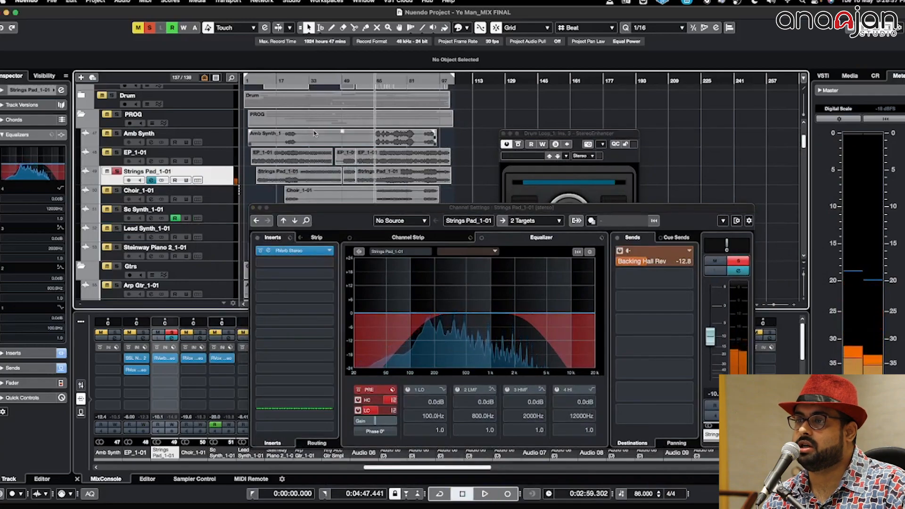
Step: Audition Choir_1-01 soloed together with the strings pad while showing its channel settings, and stop playback
{"action": "left_click", "coordinate": [211, 191]}
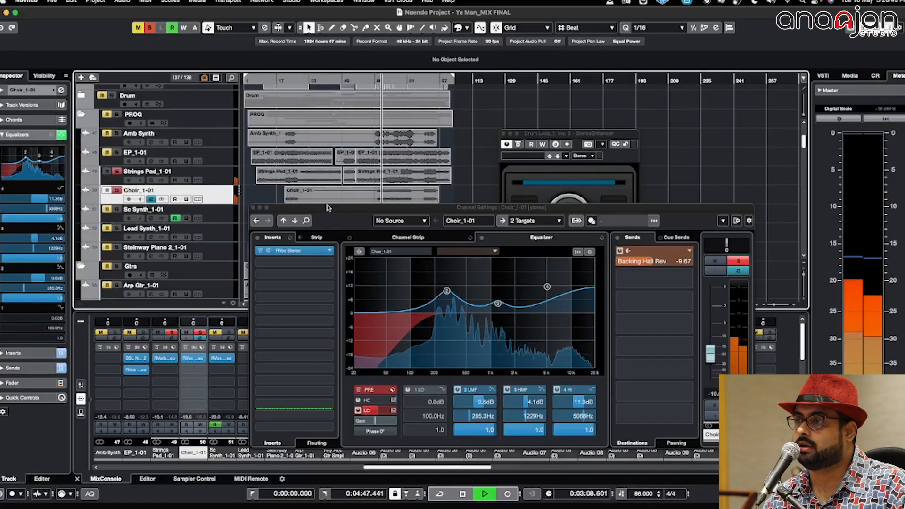
{"action": "left_click_drag", "start_coordinate": [324, 205], "coordinate": [378, 237]}
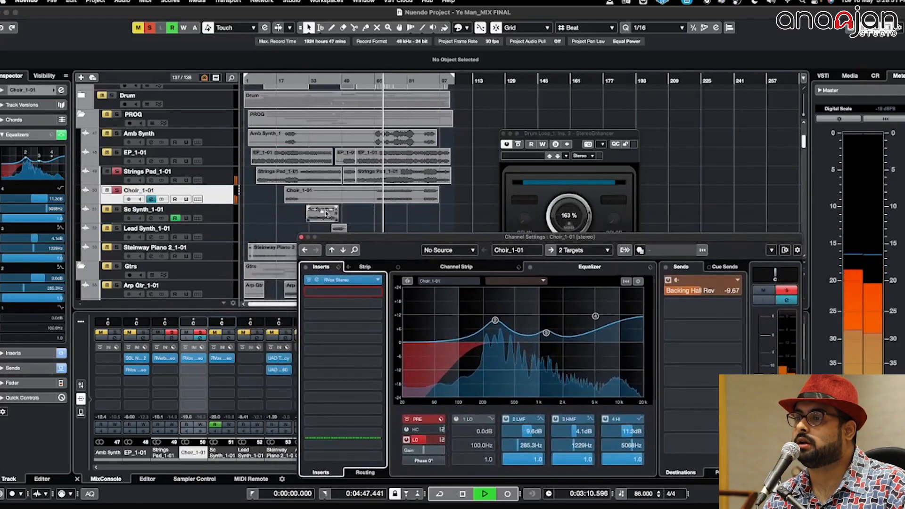
{"action": "key", "text": "space"}
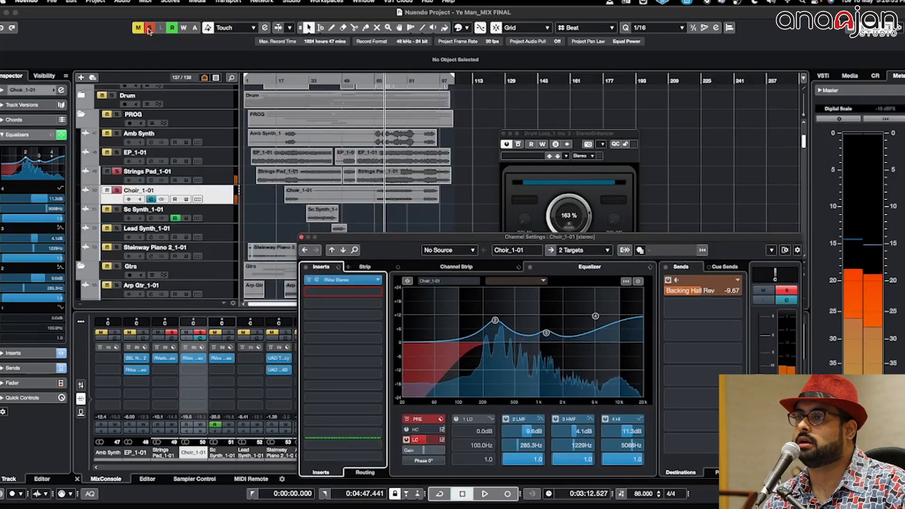
Step: Clear all solos, solo Sc Synth_1-01 and audition it from the start of its clip at about 1:27
{"action": "left_click", "coordinate": [149, 28]}
{"action": "left_click", "coordinate": [117, 210]}
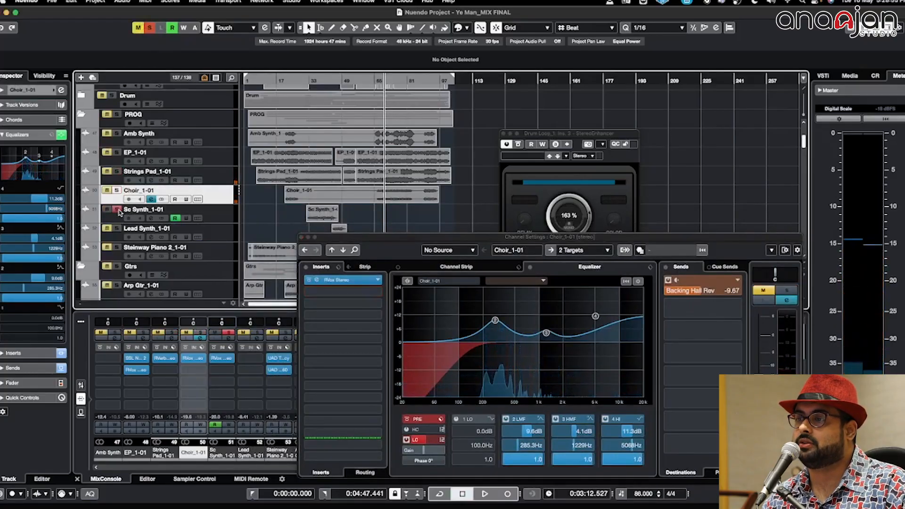
{"action": "left_click", "coordinate": [310, 84]}
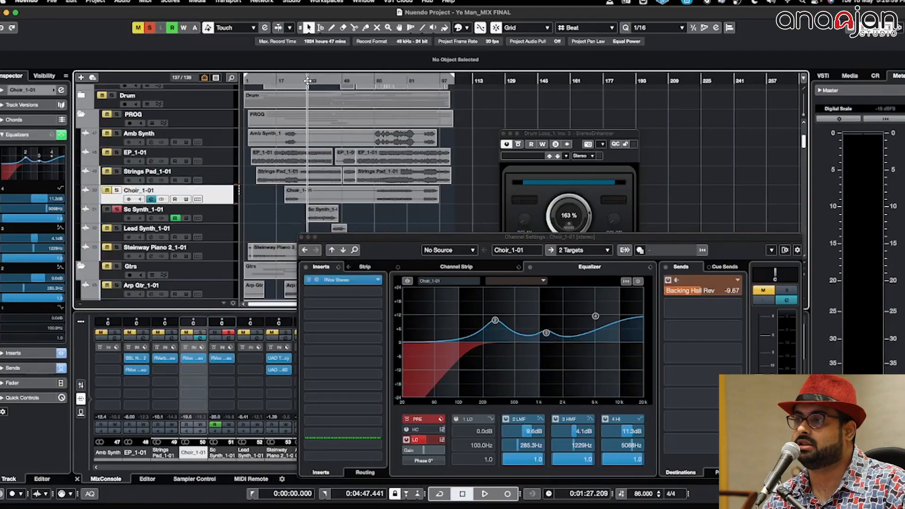
{"action": "key", "text": "space"}
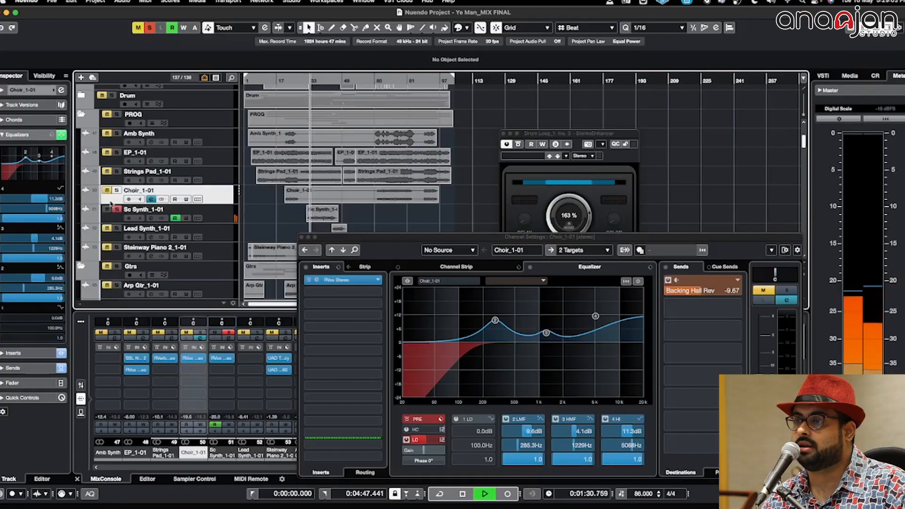
{"action": "key", "text": "space"}
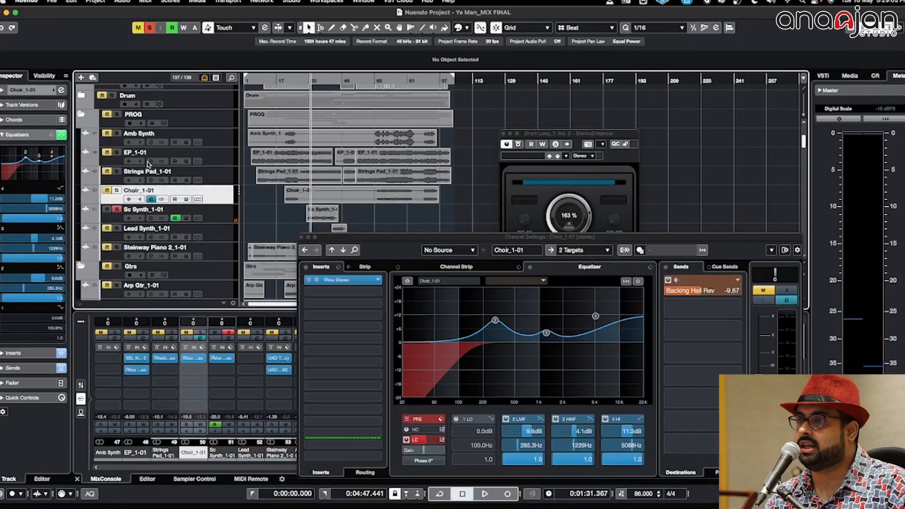
Step: Review the channel settings of Sc Synth_1-01, followed by those of Lead Synth_1-01
{"action": "left_click", "coordinate": [218, 221]}
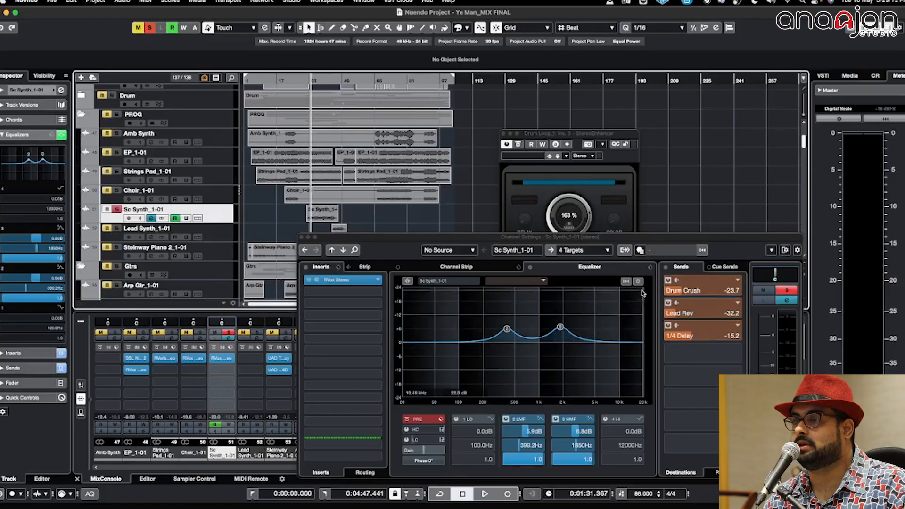
{"action": "scroll", "coordinate": [228, 201], "scroll_direction": "down", "scroll_amount": 3}
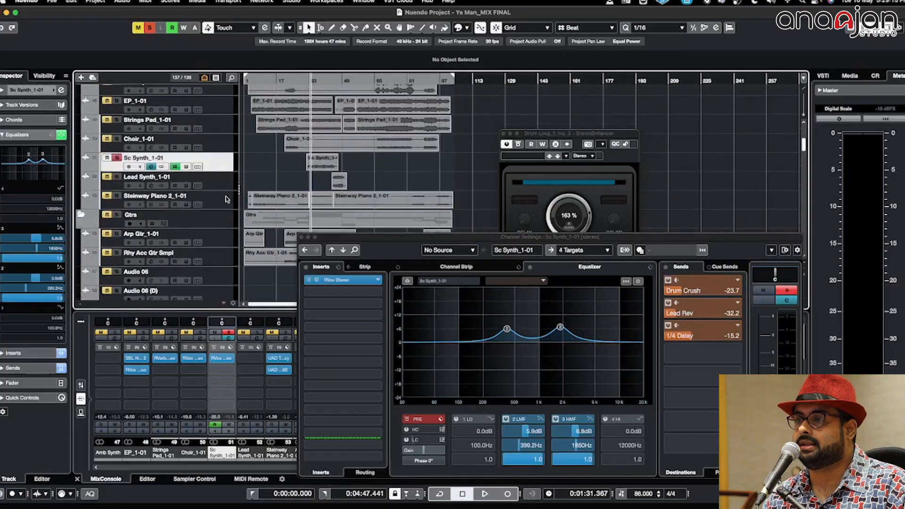
{"action": "left_click", "coordinate": [218, 183]}
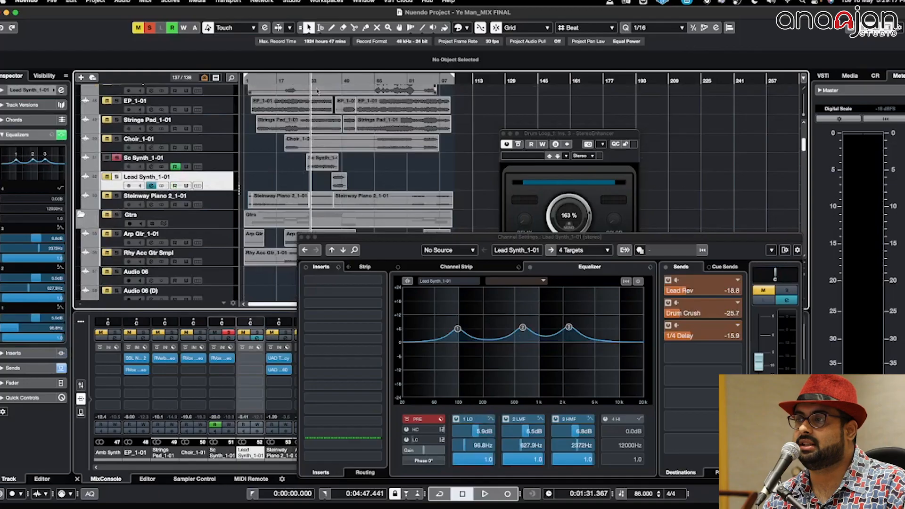
Step: Solo Lead Synth_1-01 in place of Sc Synth_1-01 and audition it from about 2:02, stopping playback after a few seconds
{"action": "left_click", "coordinate": [334, 81]}
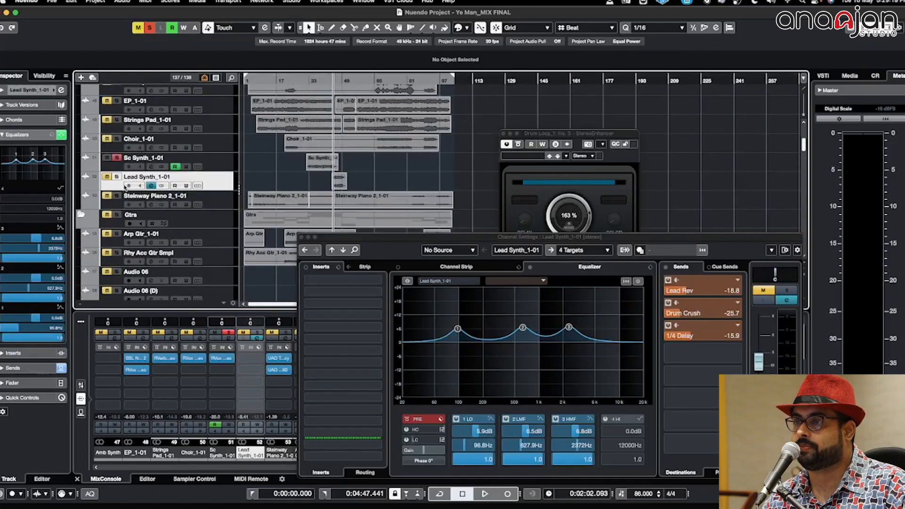
{"action": "left_click", "coordinate": [117, 176]}
{"action": "key", "text": "space"}
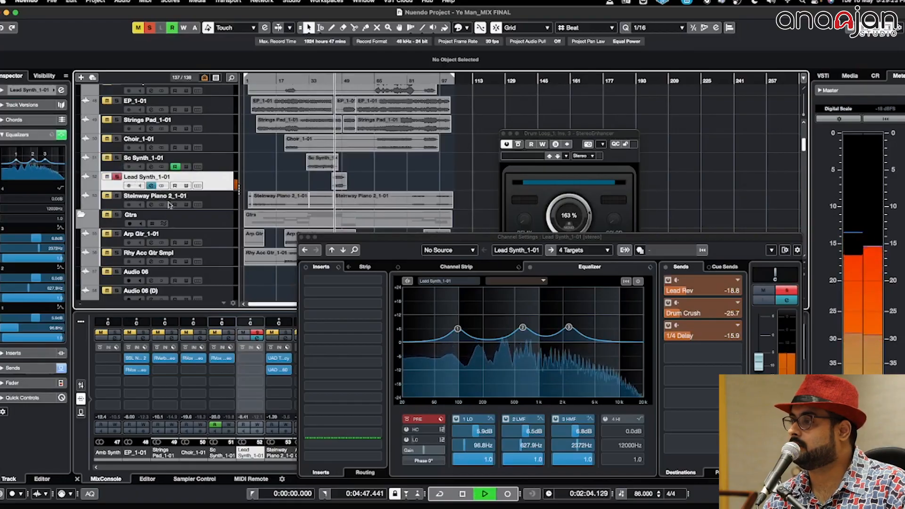
{"action": "key", "text": "space"}
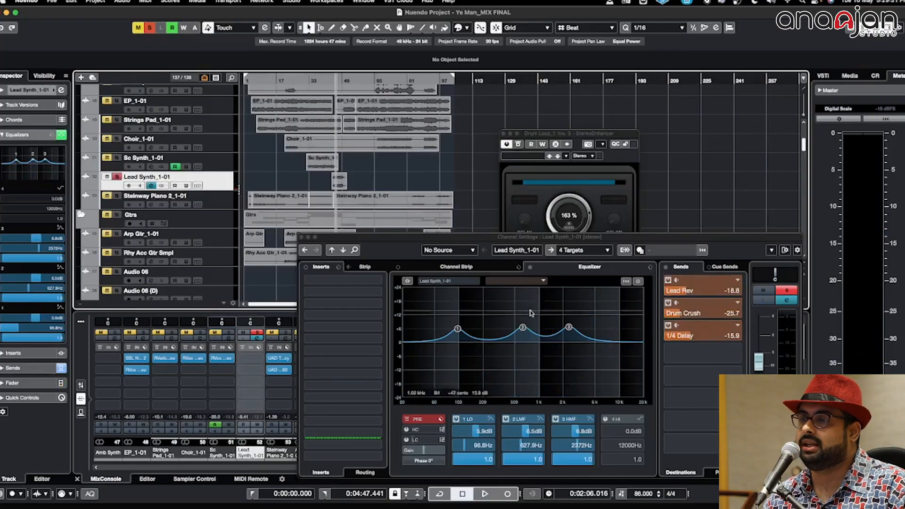
Step: Find the Lead Rev FX channel, inspect its H-Reverb long Stereo insert, and close the plug-in window
{"action": "scroll", "coordinate": [198, 244], "scroll_direction": "down", "scroll_amount": 10}
{"action": "scroll", "coordinate": [198, 243], "scroll_direction": "down", "scroll_amount": 10}
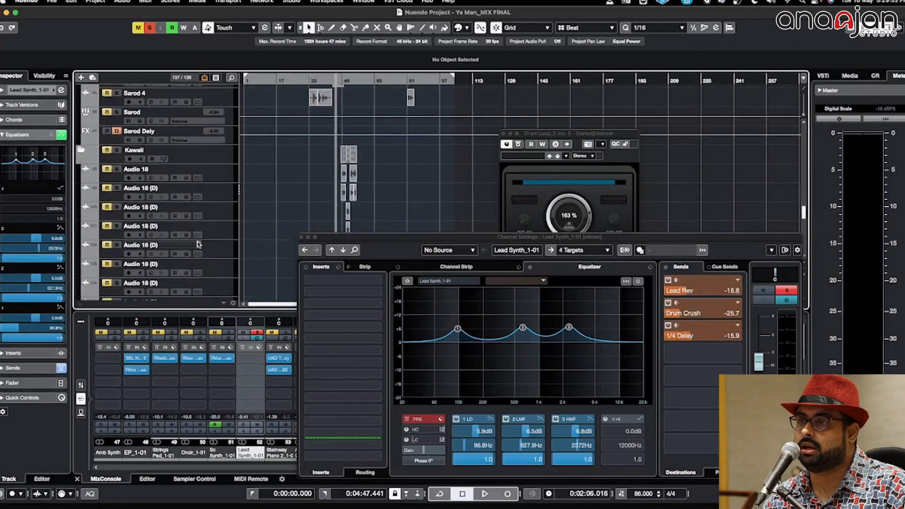
{"action": "scroll", "coordinate": [125, 166], "scroll_direction": "up", "scroll_amount": 6}
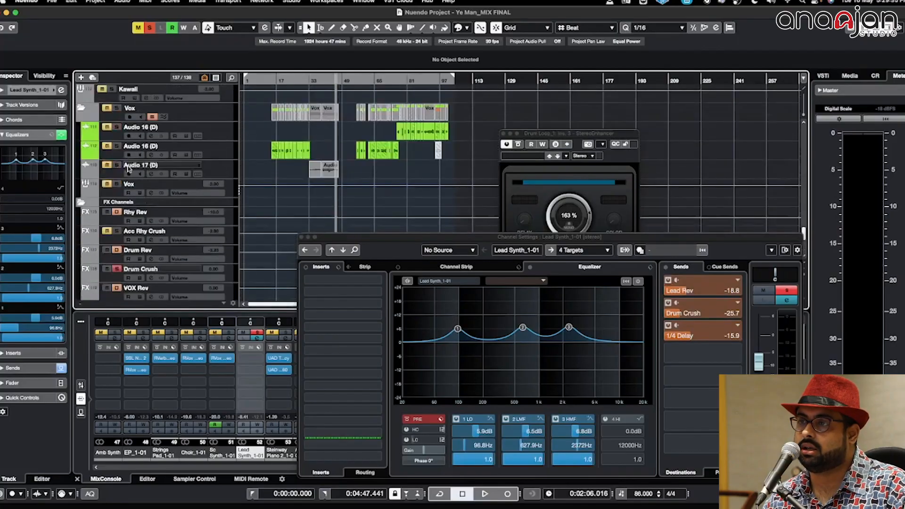
{"action": "scroll", "coordinate": [141, 191], "scroll_direction": "down", "scroll_amount": 4}
{"action": "scroll", "coordinate": [141, 193], "scroll_direction": "down", "scroll_amount": 3}
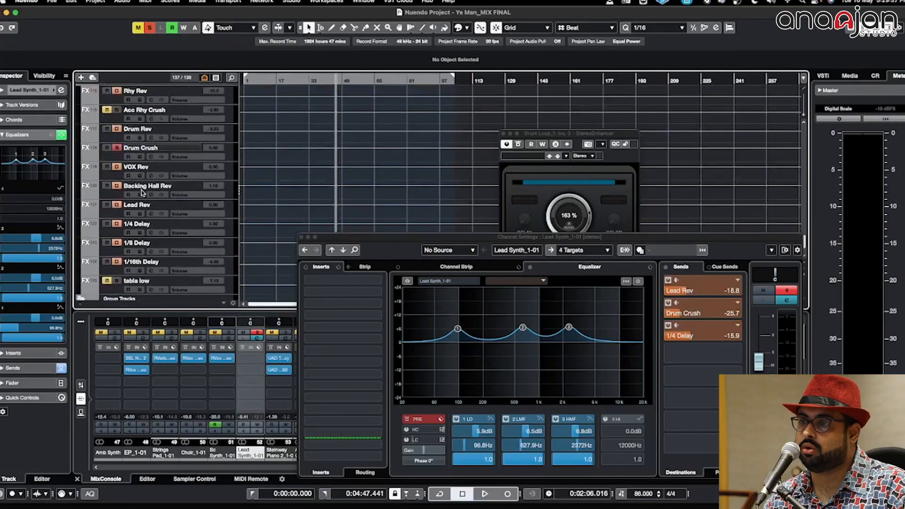
{"action": "scroll", "coordinate": [144, 198], "scroll_direction": "up", "scroll_amount": 2}
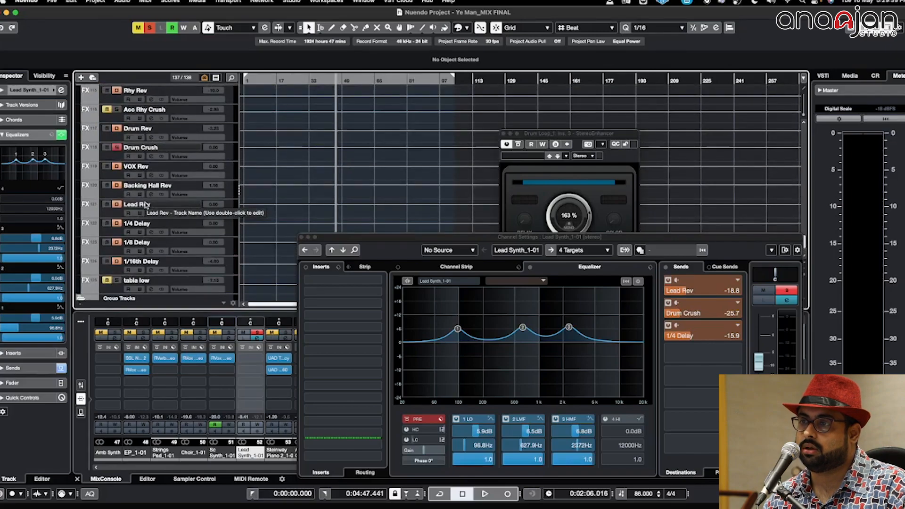
{"action": "left_click", "coordinate": [145, 204]}
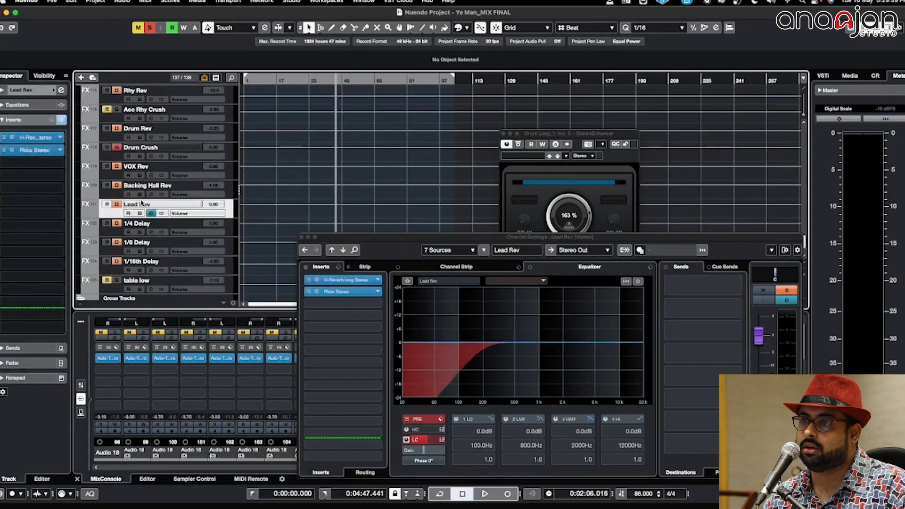
{"action": "left_click", "coordinate": [13, 142]}
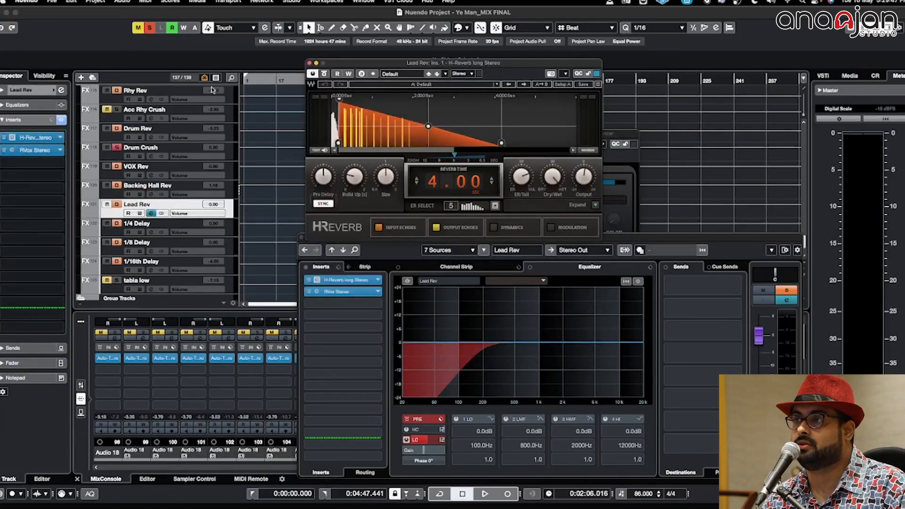
{"action": "left_click", "coordinate": [310, 63]}
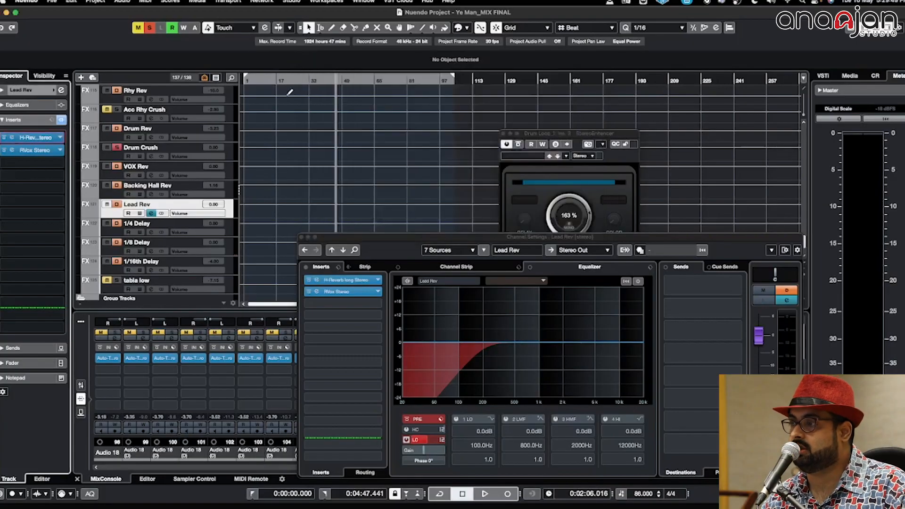
Step: Clear all solos, show the channel settings of Steinway Piano 2_1-01, and set the playback position to about 0:21
{"action": "scroll", "coordinate": [126, 187], "scroll_direction": "up", "scroll_amount": 3}
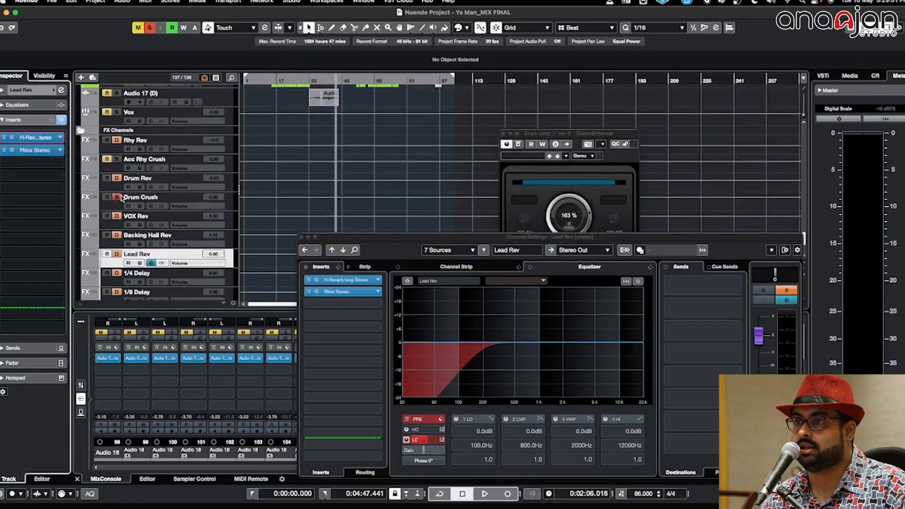
{"action": "left_click", "coordinate": [150, 29]}
{"action": "scroll", "coordinate": [231, 167], "scroll_direction": "up", "scroll_amount": 12}
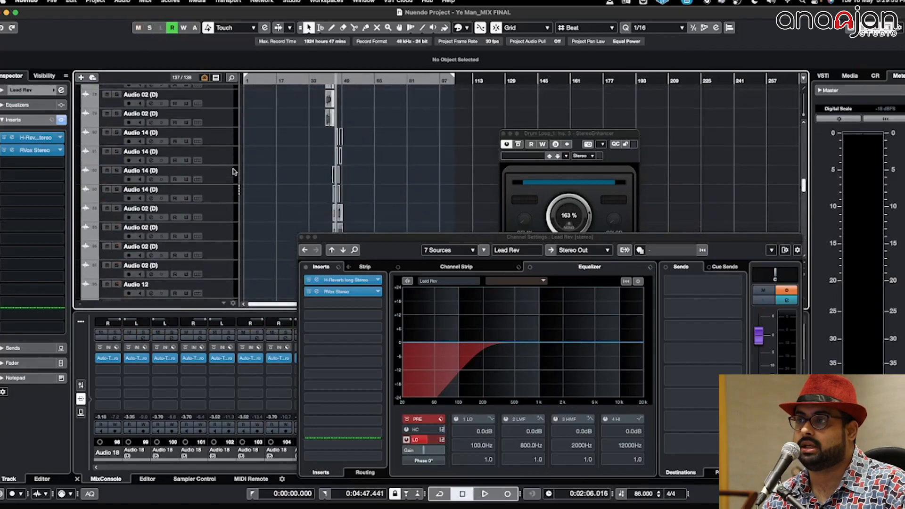
{"action": "scroll", "coordinate": [233, 172], "scroll_direction": "up", "scroll_amount": 20}
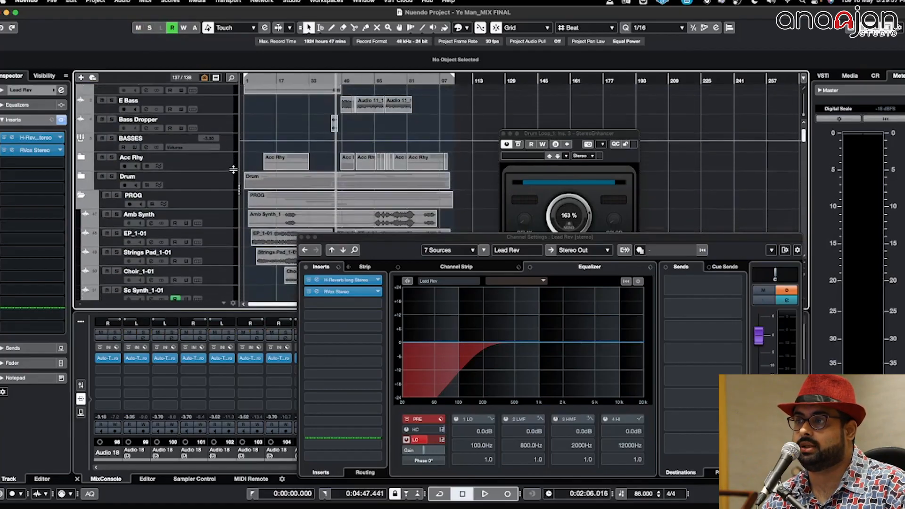
{"action": "scroll", "coordinate": [233, 170], "scroll_direction": "down", "scroll_amount": 5}
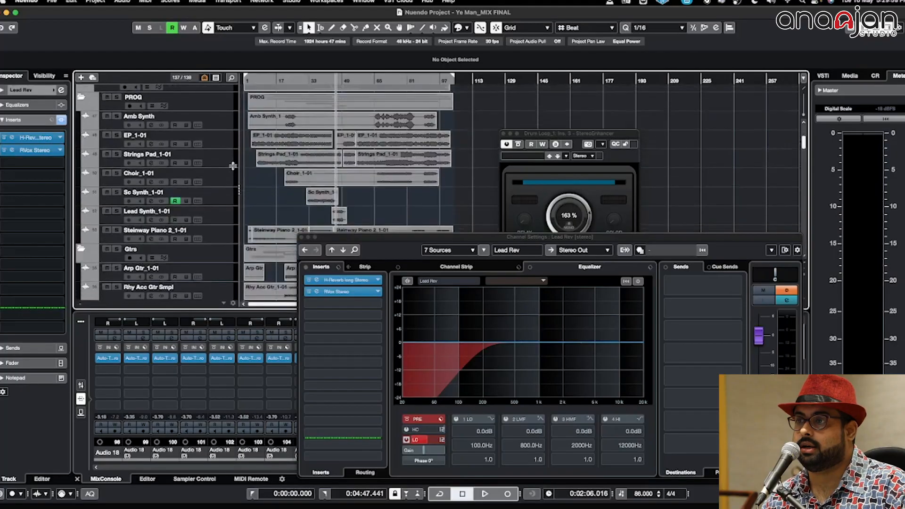
{"action": "scroll", "coordinate": [233, 167], "scroll_direction": "down", "scroll_amount": 3}
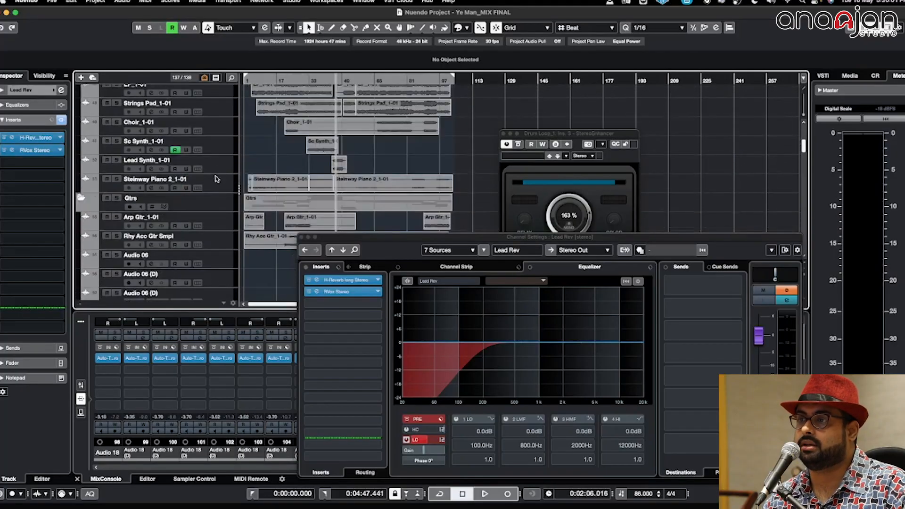
{"action": "left_click", "coordinate": [212, 184]}
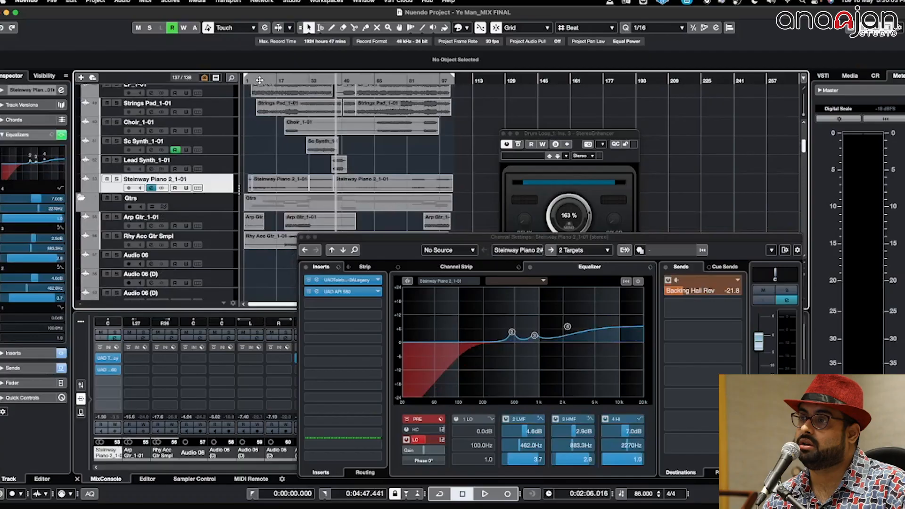
{"action": "left_click", "coordinate": [259, 79]}
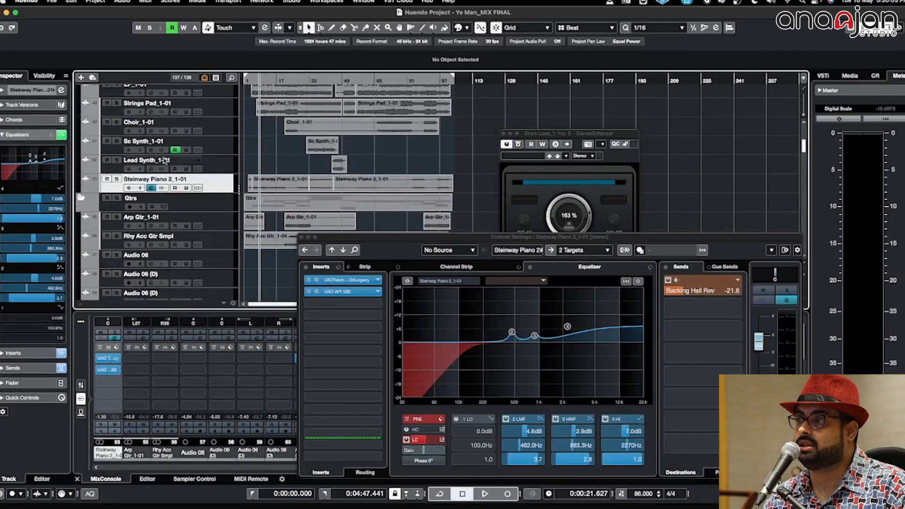
Step: Close the StereoEnhancer window and bring up the piano's LA-2A and API 560 inserts, with the API 560 fully in view
{"action": "left_click_drag", "start_coordinate": [461, 238], "coordinate": [425, 171]}
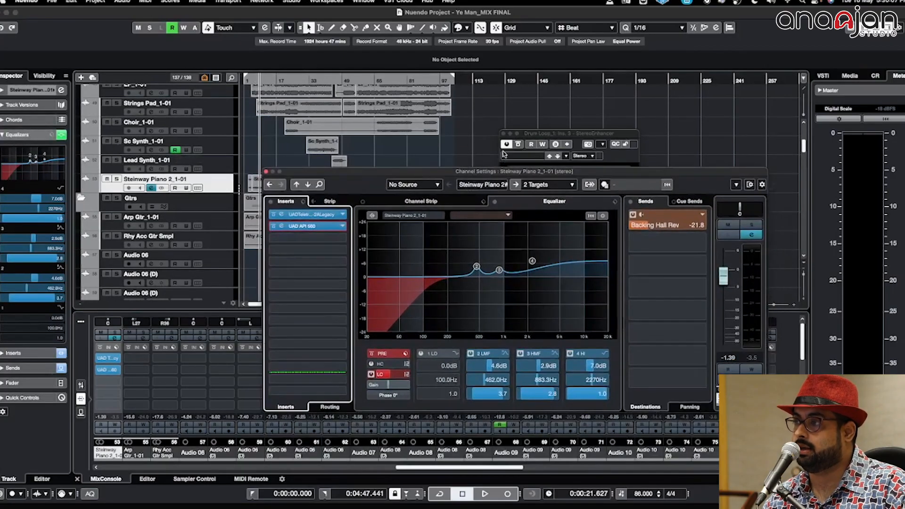
{"action": "left_click", "coordinate": [504, 133]}
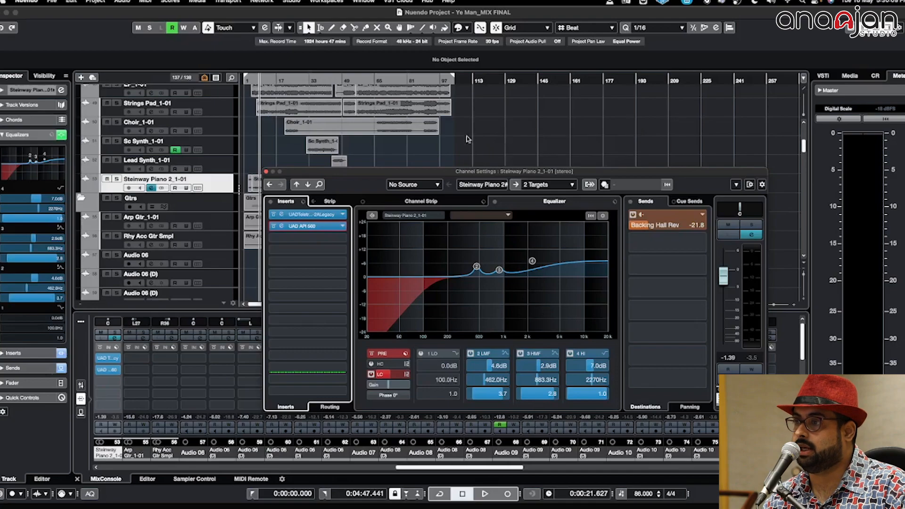
{"action": "left_click", "coordinate": [282, 214]}
{"action": "left_click", "coordinate": [281, 226]}
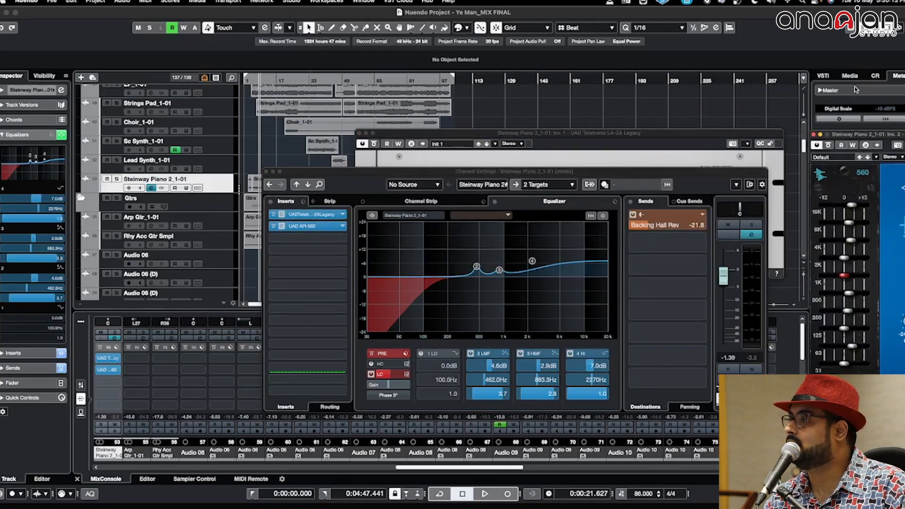
{"action": "left_click_drag", "start_coordinate": [863, 137], "coordinate": [480, 130]}
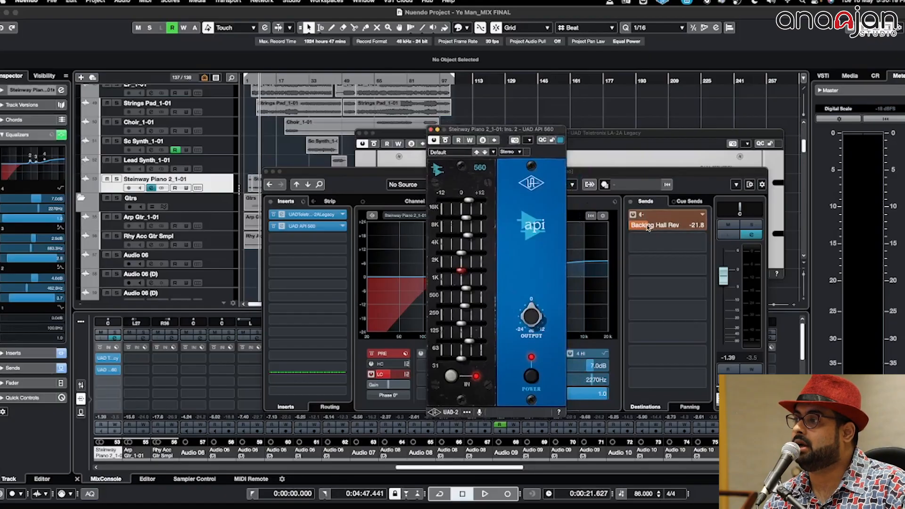
Step: Solo Steinway Piano 2_1-01, bypass its inserts and equalizer, and audition the unprocessed piano
{"action": "left_click", "coordinate": [212, 178]}
{"action": "key", "text": "s"}
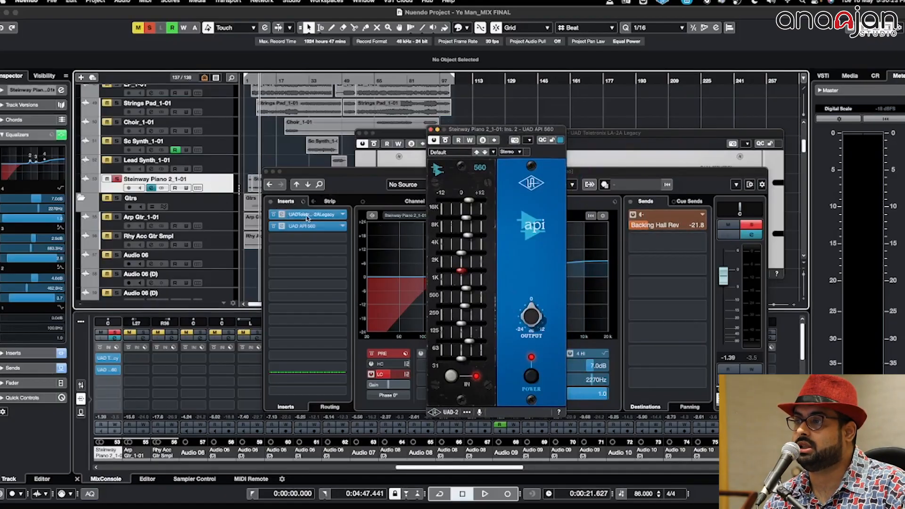
{"action": "left_click", "coordinate": [271, 202]}
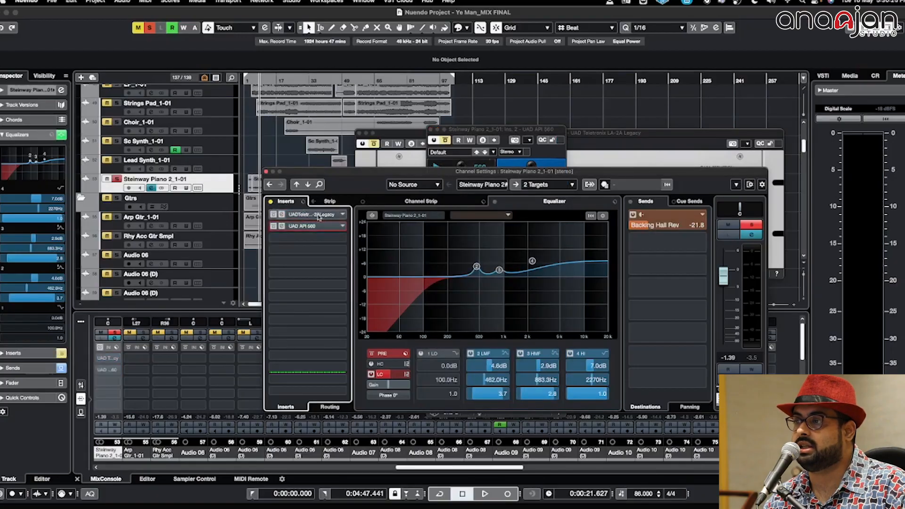
{"action": "left_click", "coordinate": [496, 202]}
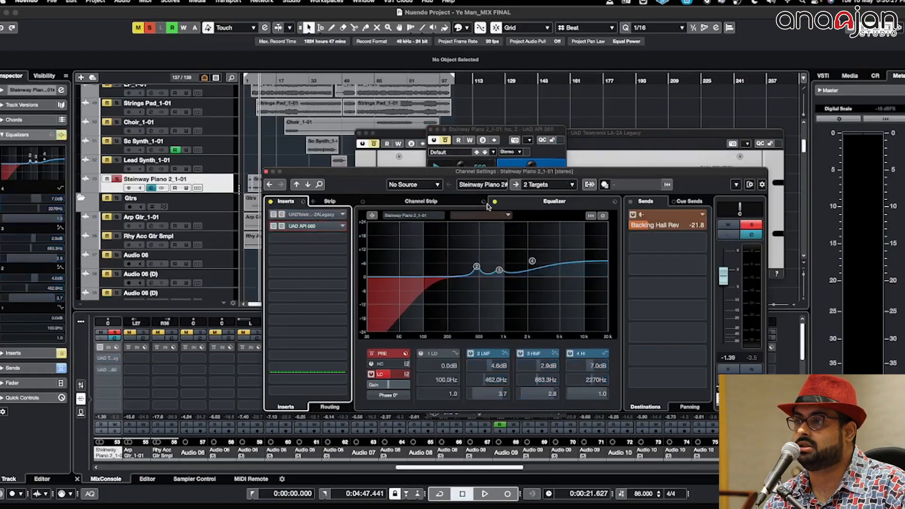
{"action": "key", "text": "space"}
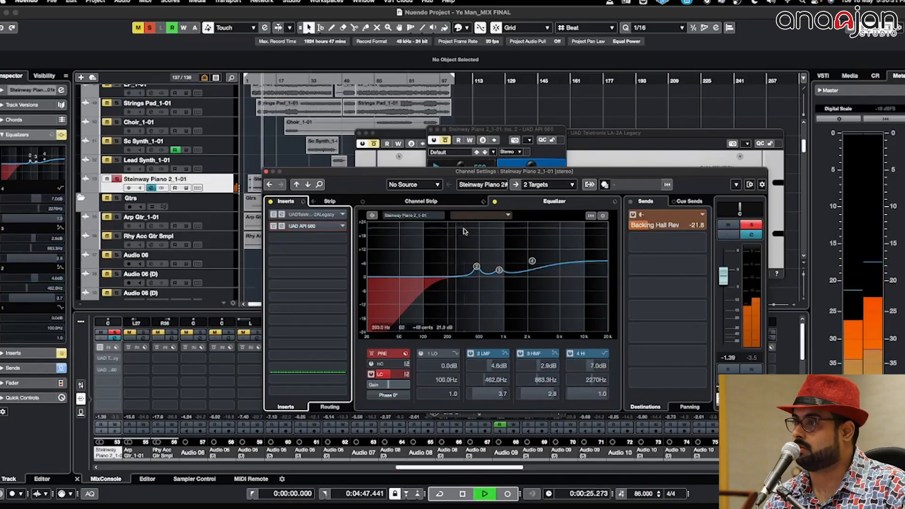
{"action": "key", "text": "space"}
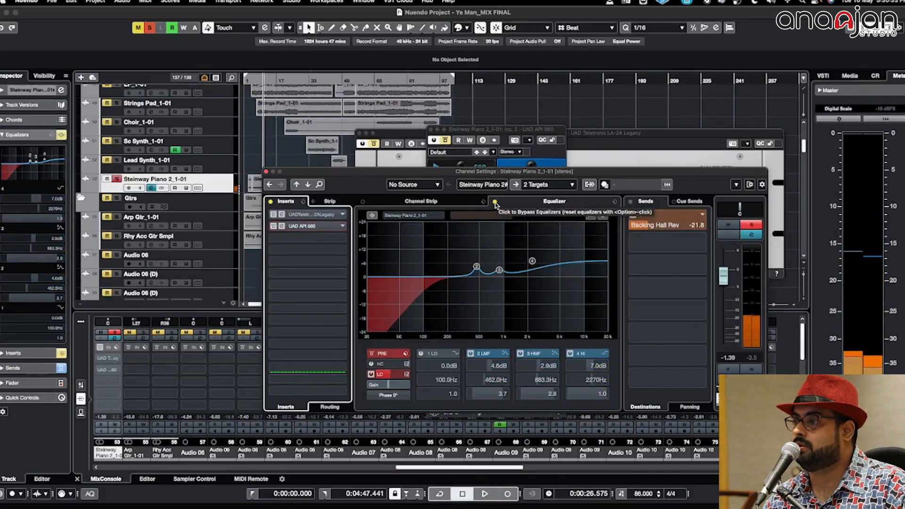
Step: Re-enable the piano's equalizer, resume playback, and toggle the insert bypass to compare the sound, leaving the inserts active
{"action": "left_click", "coordinate": [495, 203]}
{"action": "key", "text": "space"}
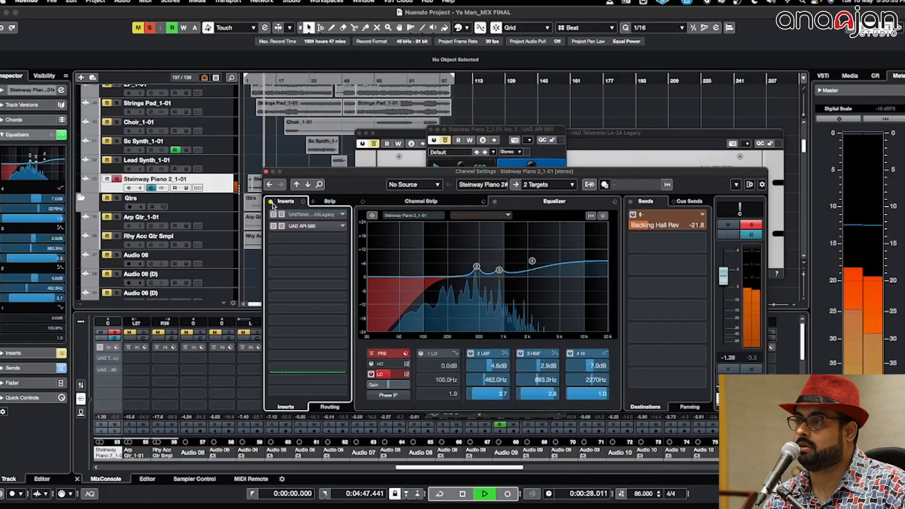
{"action": "left_click", "coordinate": [271, 203]}
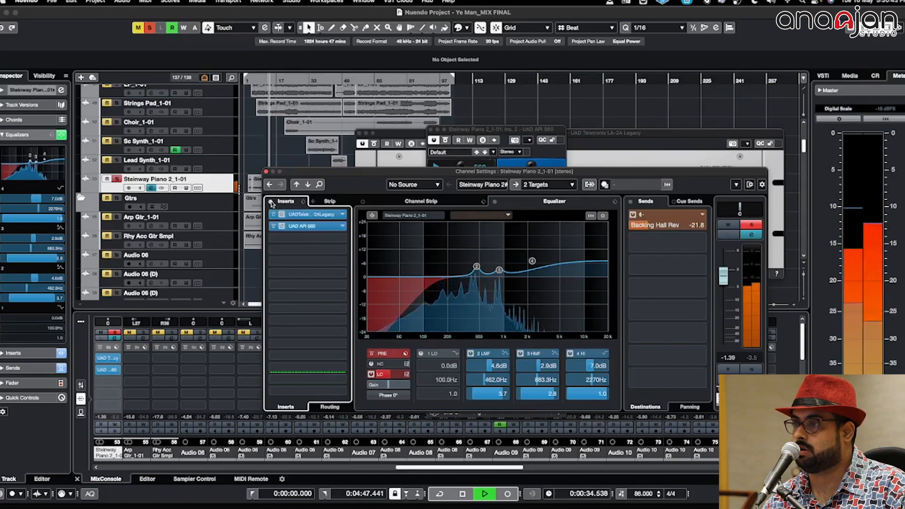
{"action": "left_click", "coordinate": [272, 202]}
{"action": "left_click", "coordinate": [272, 202]}
{"action": "left_click", "coordinate": [272, 201]}
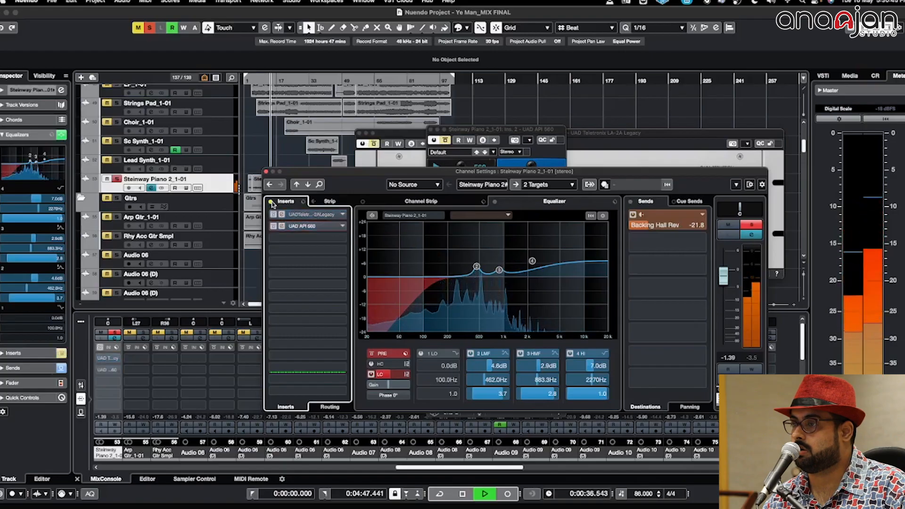
{"action": "left_click", "coordinate": [271, 202]}
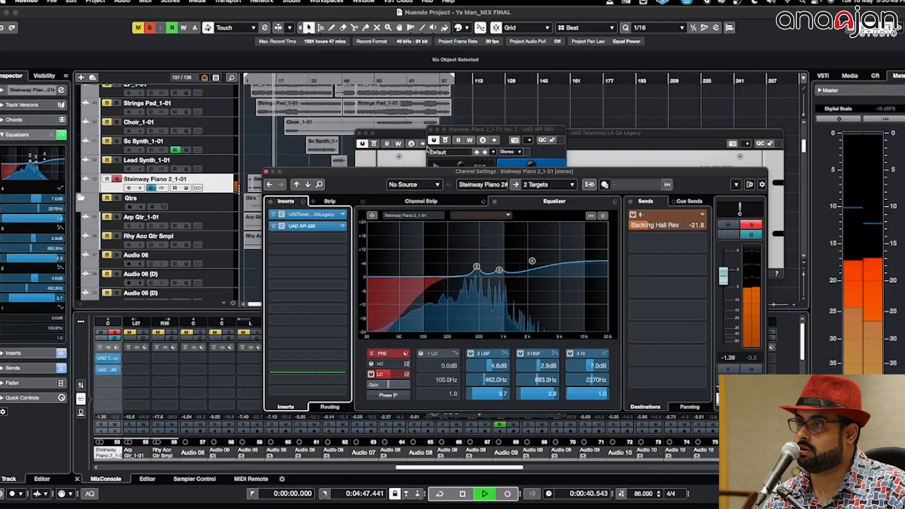
Step: Stop playback, move the channel settings window clear of the piano clips, and clear all solos
{"action": "key", "text": "space"}
{"action": "left_click_drag", "start_coordinate": [348, 175], "coordinate": [456, 152]}
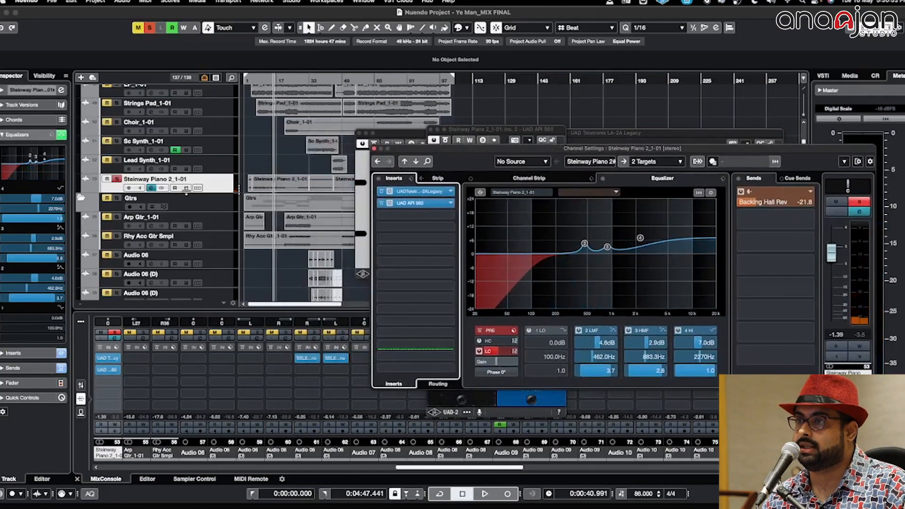
{"action": "left_click", "coordinate": [150, 28]}
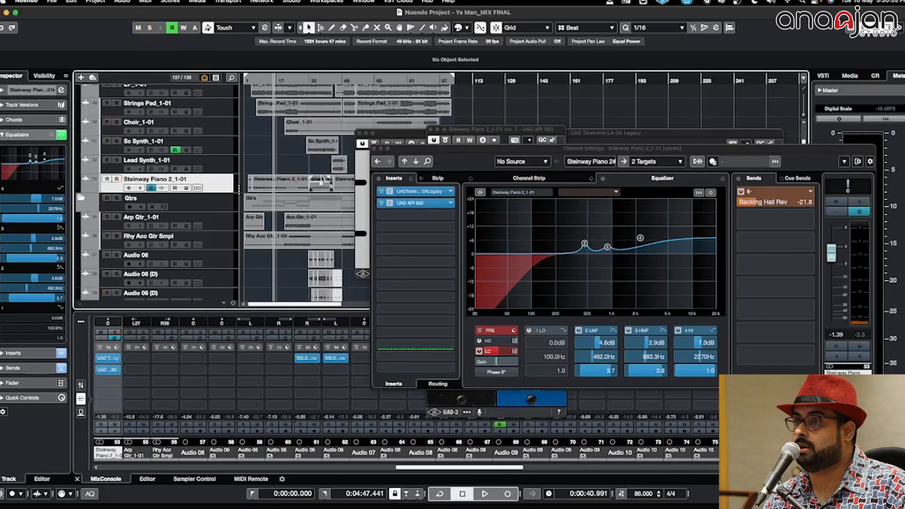
Step: Solo Arp Gtr_1-01, audition it from about 0:58, stop playback, and bring up the track's channel settings
{"action": "scroll", "coordinate": [184, 191], "scroll_direction": "down", "scroll_amount": 2}
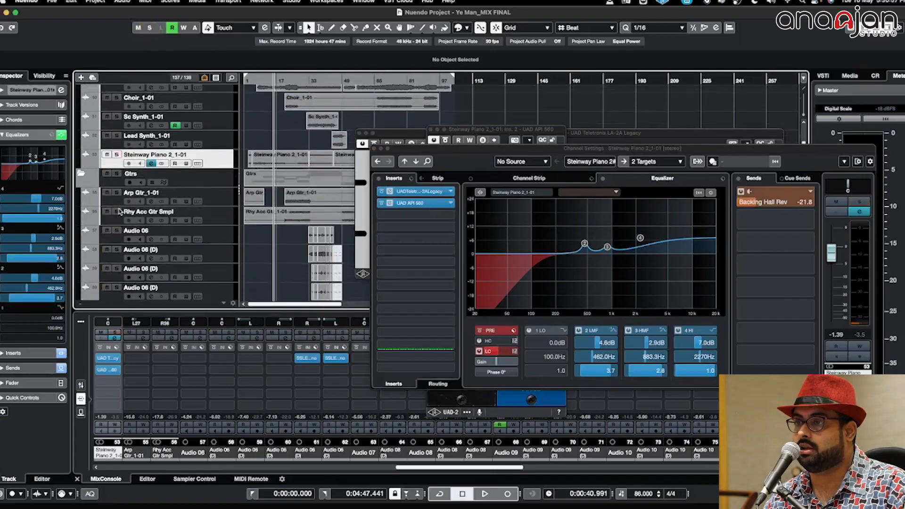
{"action": "left_click", "coordinate": [117, 193]}
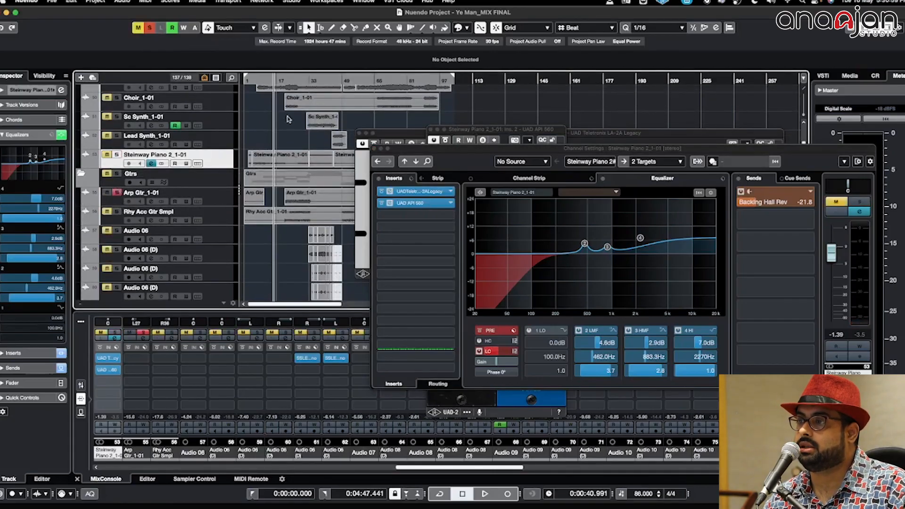
{"action": "left_click_drag", "start_coordinate": [283, 81], "coordinate": [287, 80]}
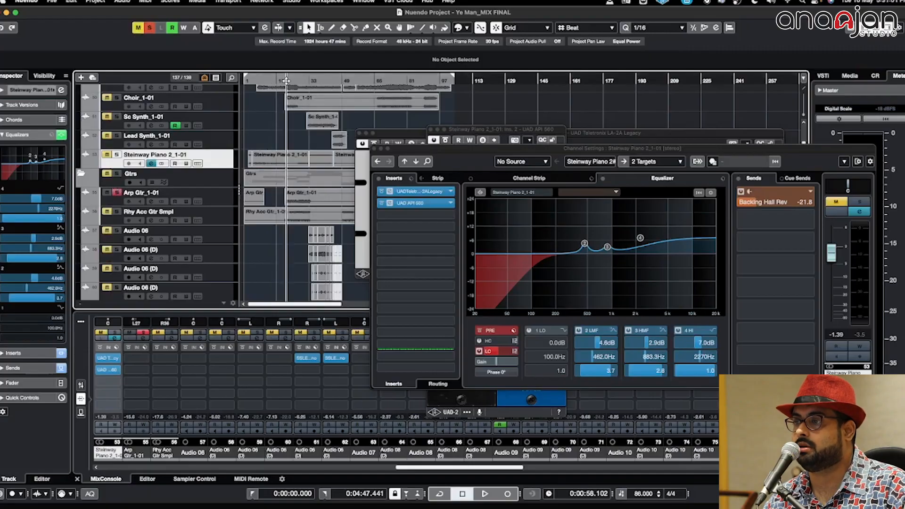
{"action": "key", "text": "space"}
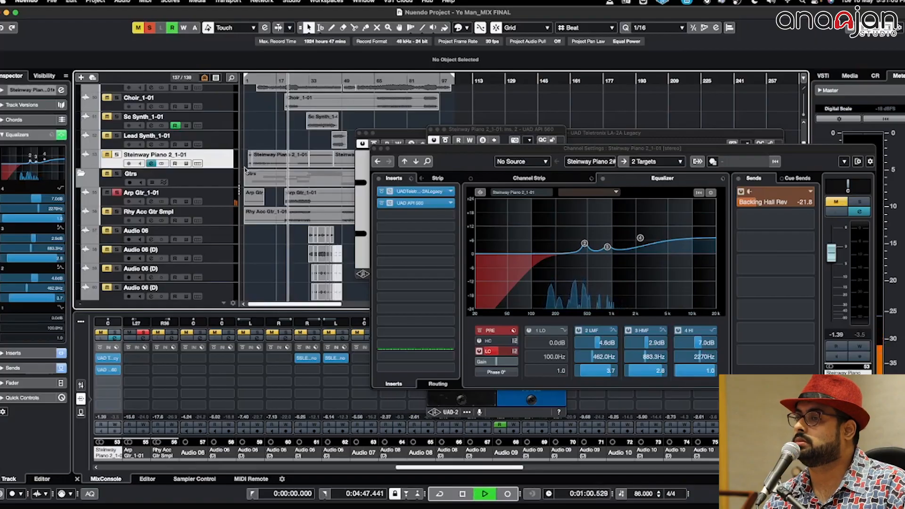
{"action": "key", "text": "space"}
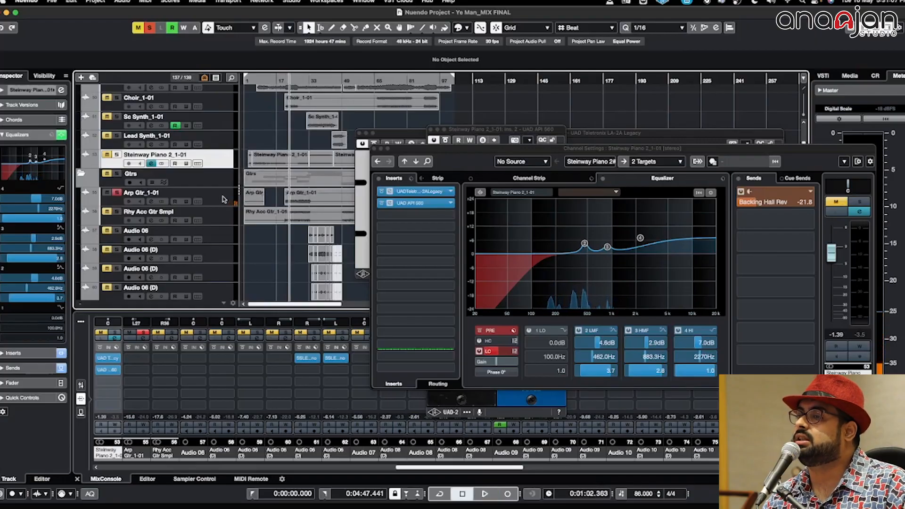
{"action": "left_click", "coordinate": [220, 201]}
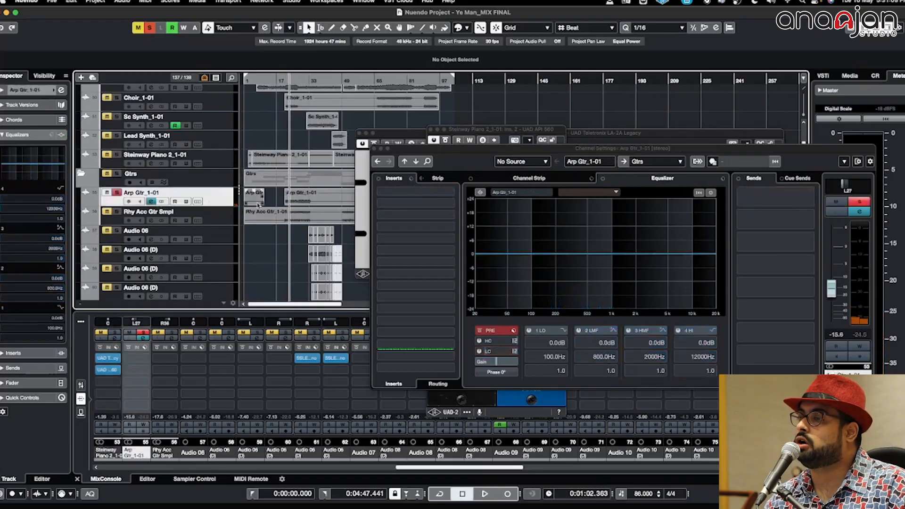
Step: Switch the solo from Arp Gtr_1-01 to Rhy Acc Gtr Smpl and briefly audition the rhythm guitar
{"action": "left_click", "coordinate": [117, 211]}
{"action": "left_click", "coordinate": [117, 194]}
{"action": "key", "text": "space"}
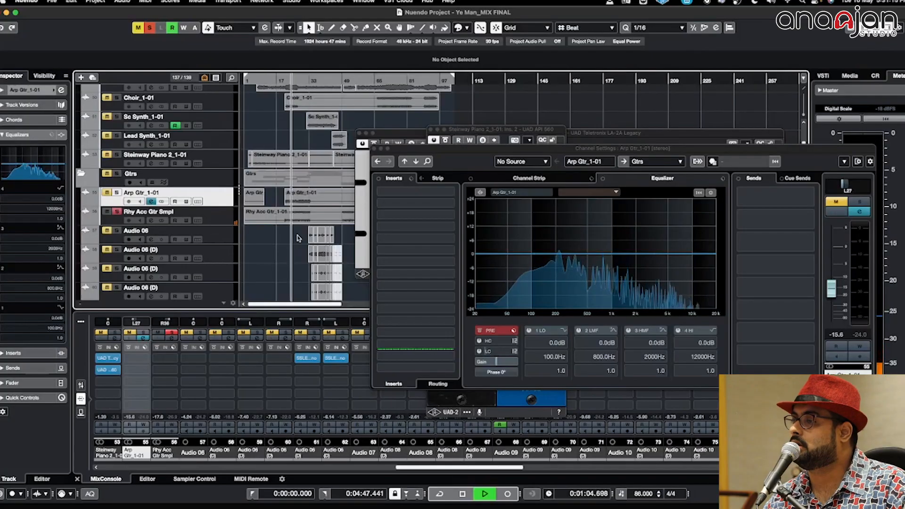
{"action": "key", "text": "space"}
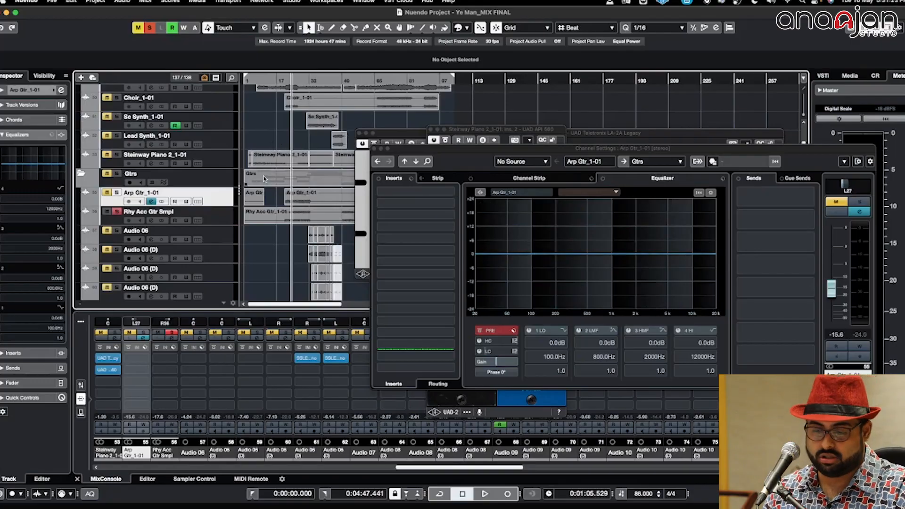
Step: Audition the soloed rhythm guitar from about 2:06 in the song and stop playback
{"action": "scroll", "coordinate": [266, 181], "scroll_direction": "right", "scroll_amount": 3}
{"action": "left_click", "coordinate": [279, 81]}
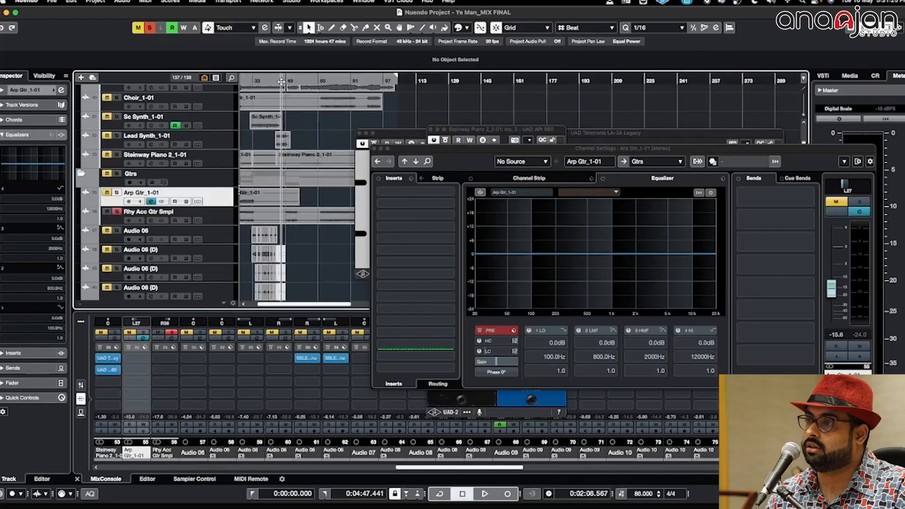
{"action": "key", "text": "space"}
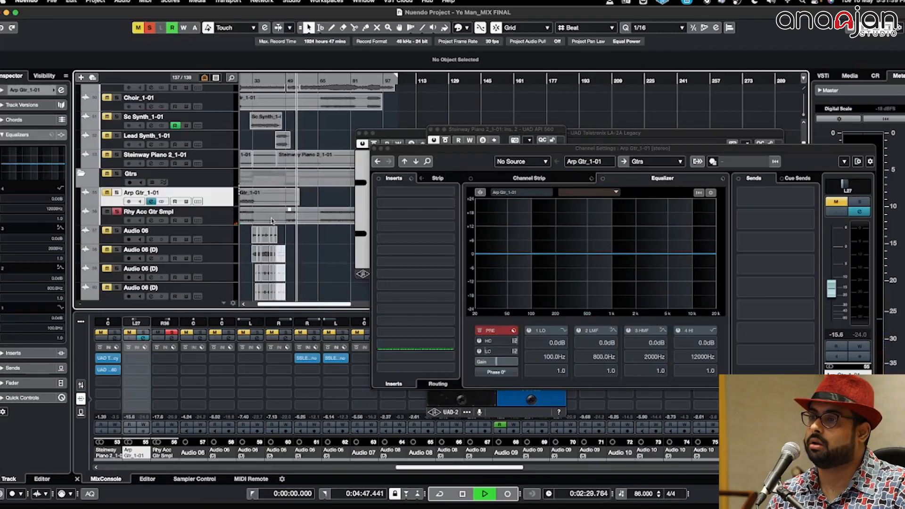
{"action": "key", "text": "space"}
{"action": "scroll", "coordinate": [144, 229], "scroll_direction": "down", "scroll_amount": 1}
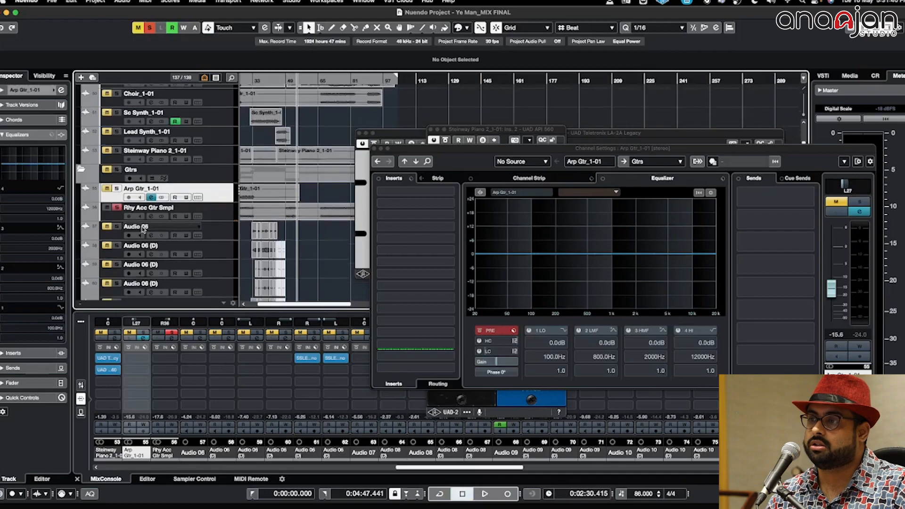
Step: Play Rhy Acc Gtr Smpl from about 1:07 and boost its equalizer 5.9 dB at 355.3 Hz, 3.0 dB at 1298 Hz and 6.5 dB at 5915 Hz
{"action": "left_click", "coordinate": [226, 210]}
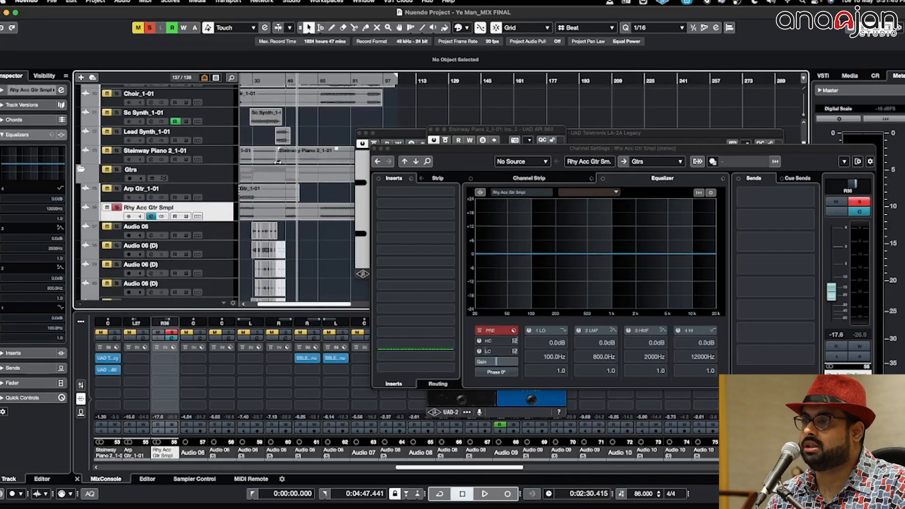
{"action": "scroll", "coordinate": [278, 163], "scroll_direction": "left", "scroll_amount": 3}
{"action": "scroll", "coordinate": [270, 174], "scroll_direction": "down", "scroll_amount": 6}
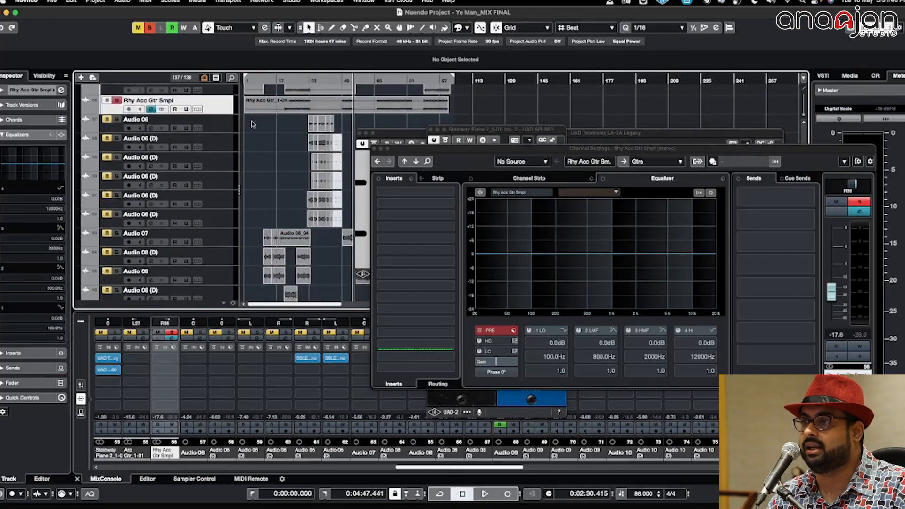
{"action": "left_click", "coordinate": [293, 82]}
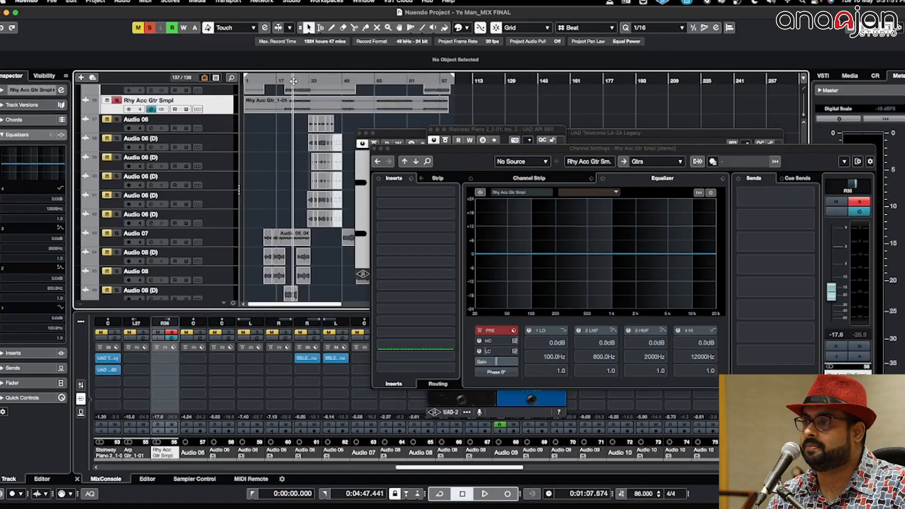
{"action": "key", "text": "space"}
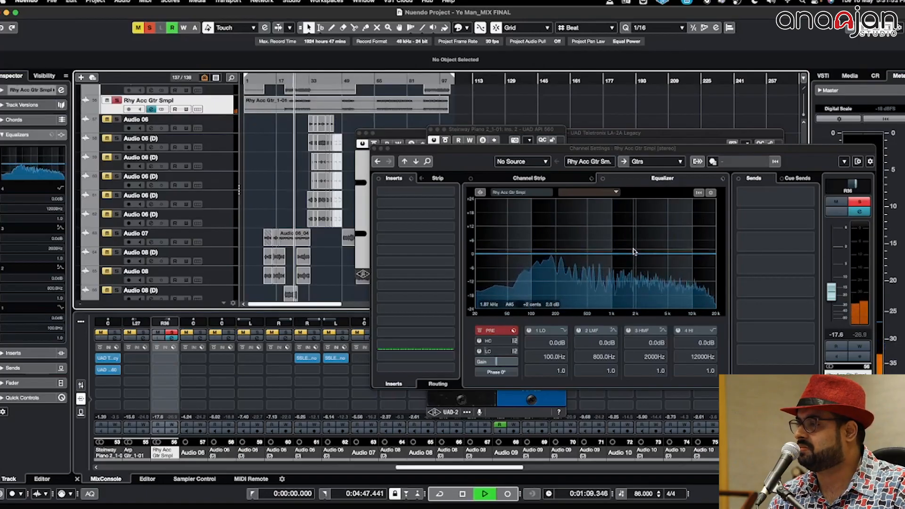
{"action": "left_click_drag", "start_coordinate": [596, 253], "coordinate": [576, 241]}
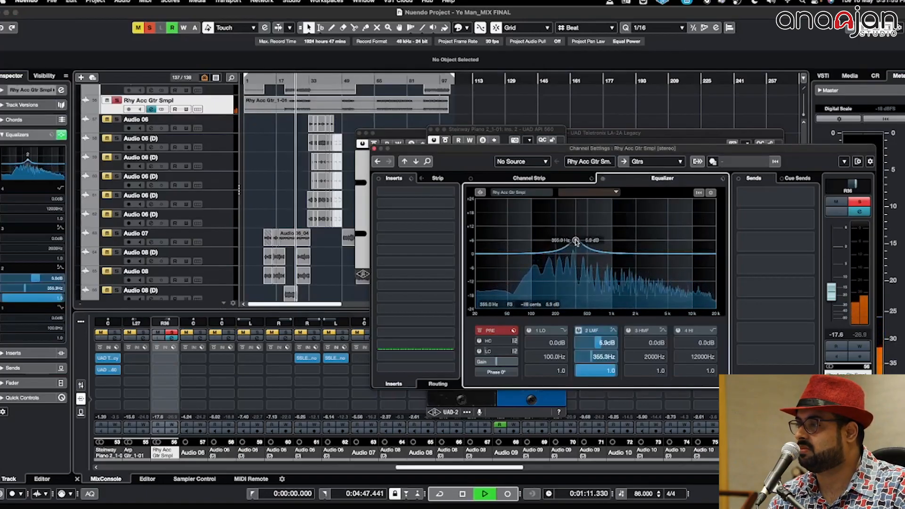
{"action": "left_click_drag", "start_coordinate": [698, 253], "coordinate": [621, 249]}
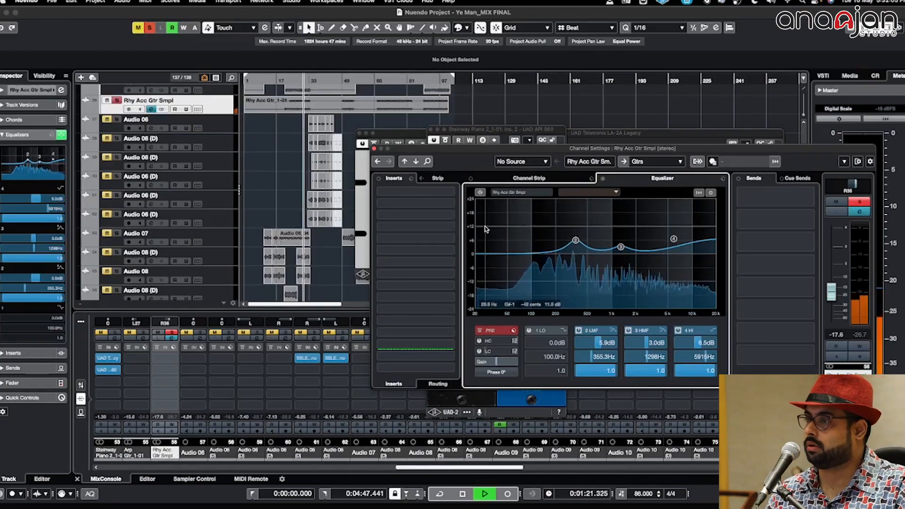
{"action": "key", "text": "space"}
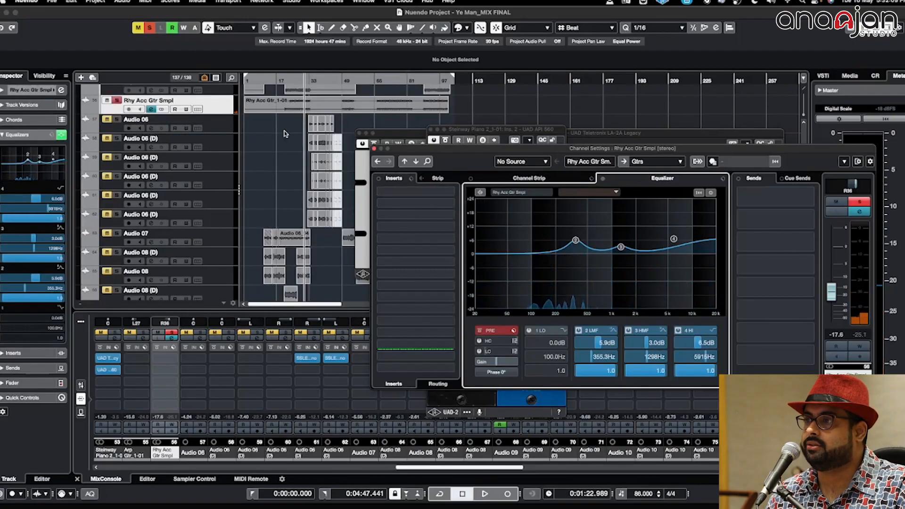
Step: Select all the Audio 06 guitar tracks, from Audio 06 through the last Audio 06 (D)
{"action": "left_click", "coordinate": [207, 130]}
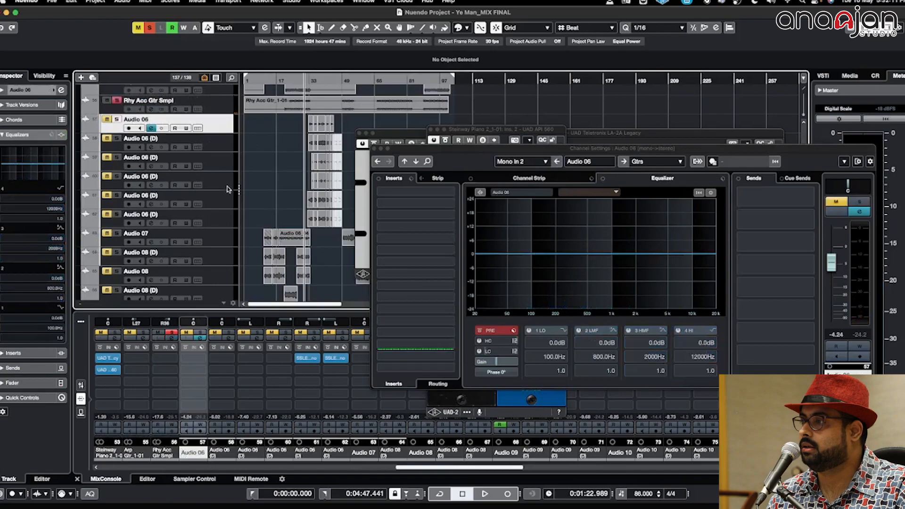
{"action": "scroll", "coordinate": [228, 236], "scroll_direction": "down", "scroll_amount": 3}
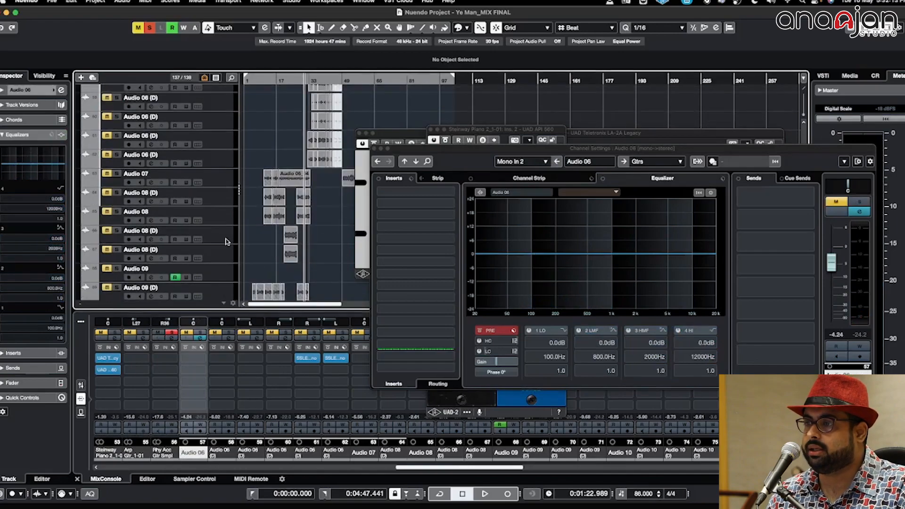
{"action": "left_click", "coordinate": [217, 165], "text": "shift"}
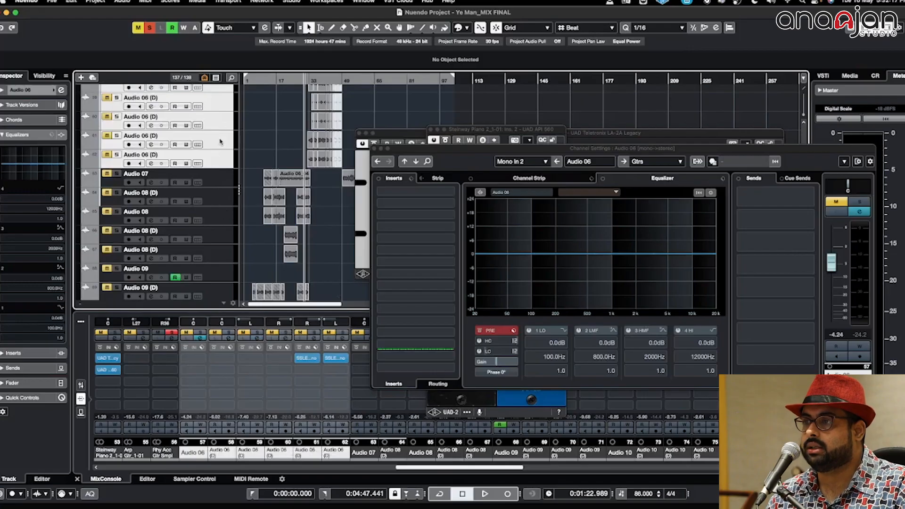
Step: Examine the SSLEQ Mono insert on the last Audio 06 (D) track, close it, and show the channel settings of the Audio 06 (D) above
{"action": "left_click", "coordinate": [220, 141]}
{"action": "left_click", "coordinate": [221, 163]}
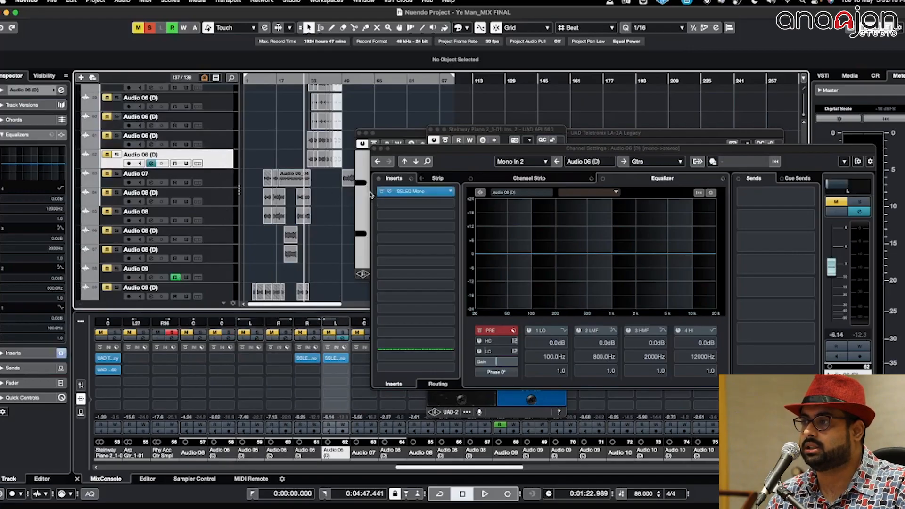
{"action": "left_click", "coordinate": [389, 193]}
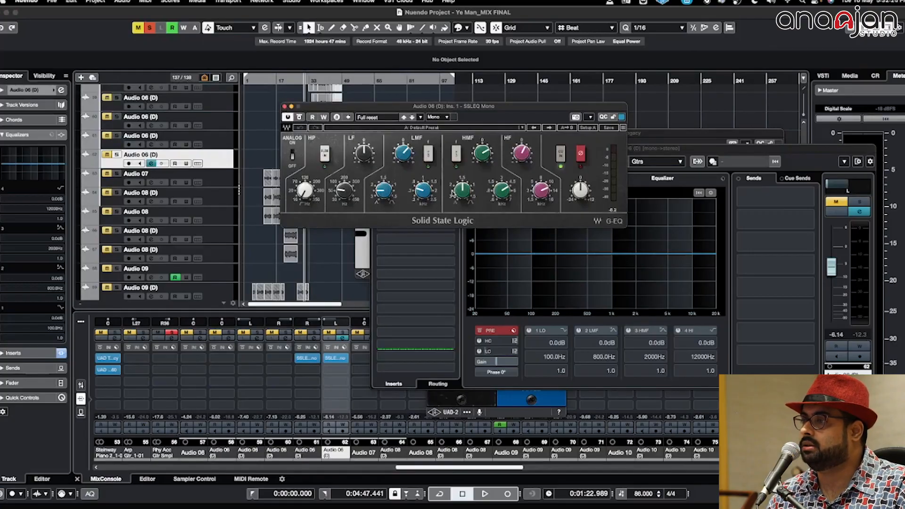
{"action": "left_click", "coordinate": [285, 107]}
{"action": "left_click", "coordinate": [220, 147]}
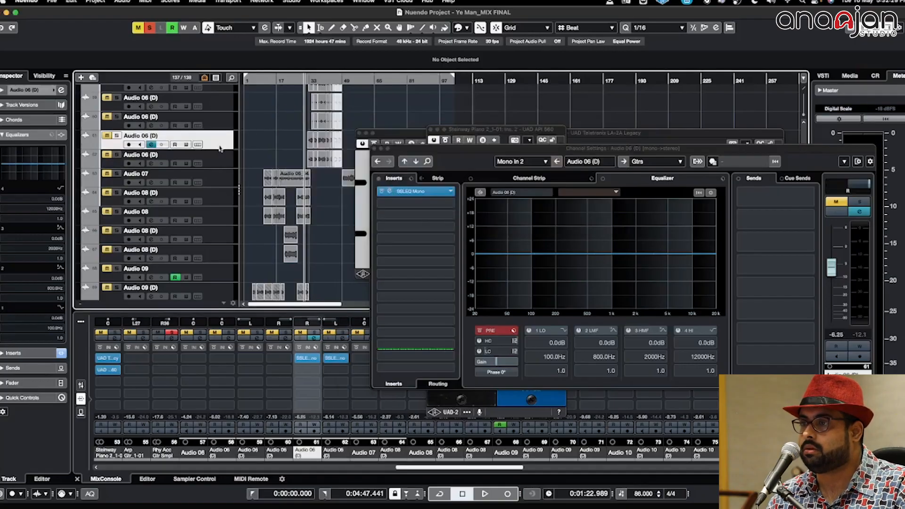
Step: Solo the four tracks from Audio 07 through the first Audio 08 (D) below Audio 08, and play them from about 0:32
{"action": "left_click", "coordinate": [222, 182]}
{"action": "left_click", "coordinate": [228, 234], "text": "shift"}
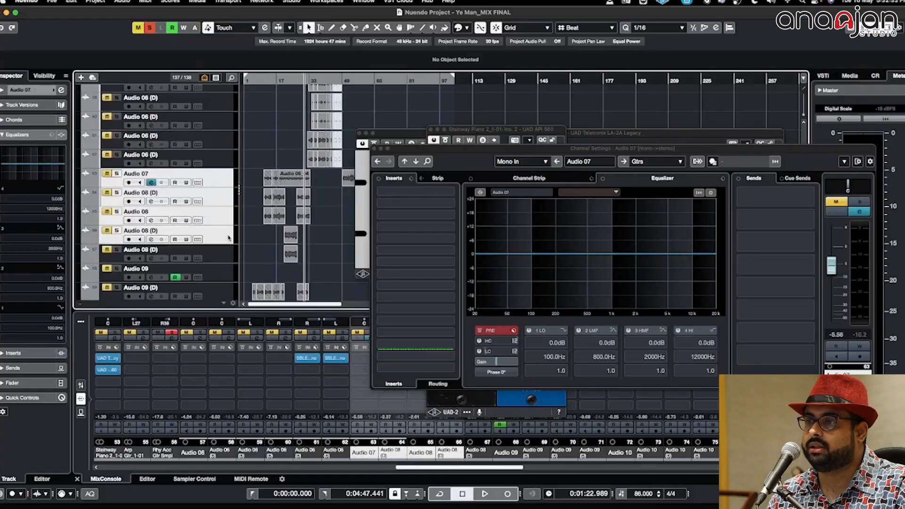
{"action": "key", "text": "s"}
{"action": "left_click", "coordinate": [267, 80]}
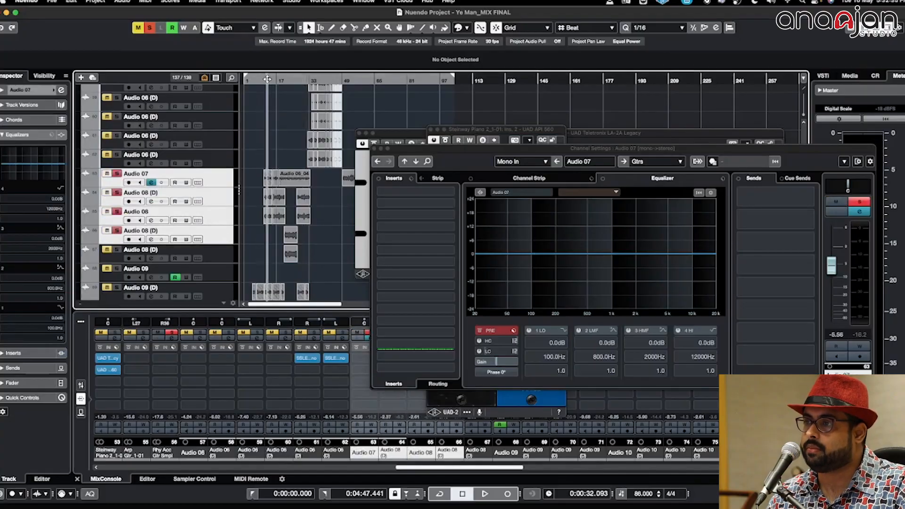
{"action": "key", "text": "space"}
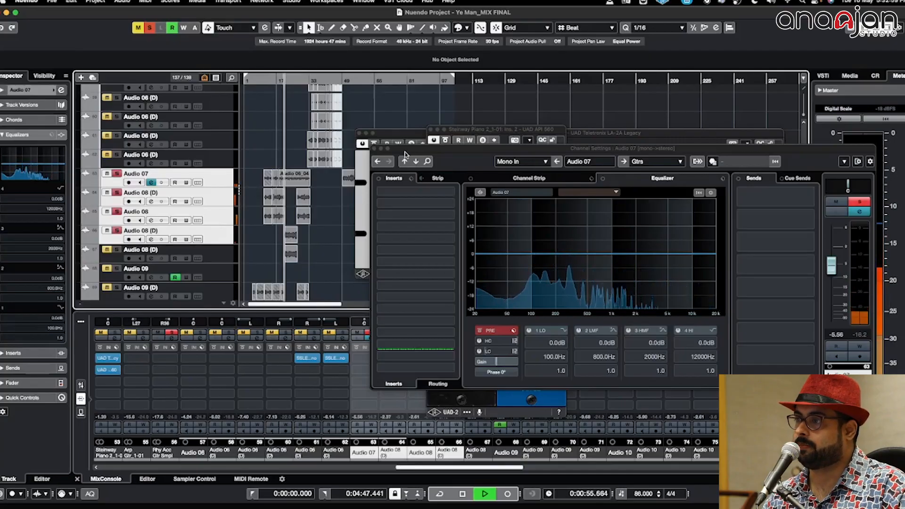
Step: Move the channel settings window clear of the timeline, check the channels of Audio 08, the Audio 08 (D) above it and Audio 07, and stop playback
{"action": "left_click_drag", "start_coordinate": [406, 159], "coordinate": [542, 98]}
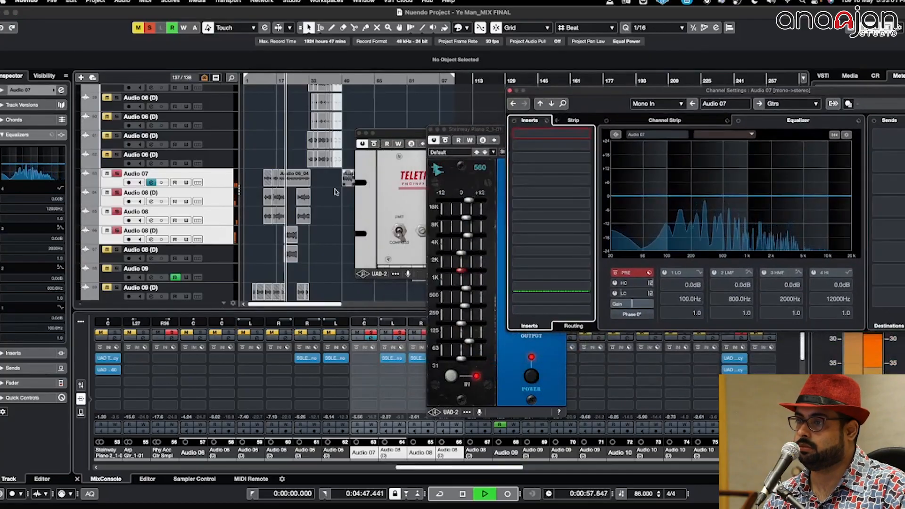
{"action": "left_click", "coordinate": [220, 219]}
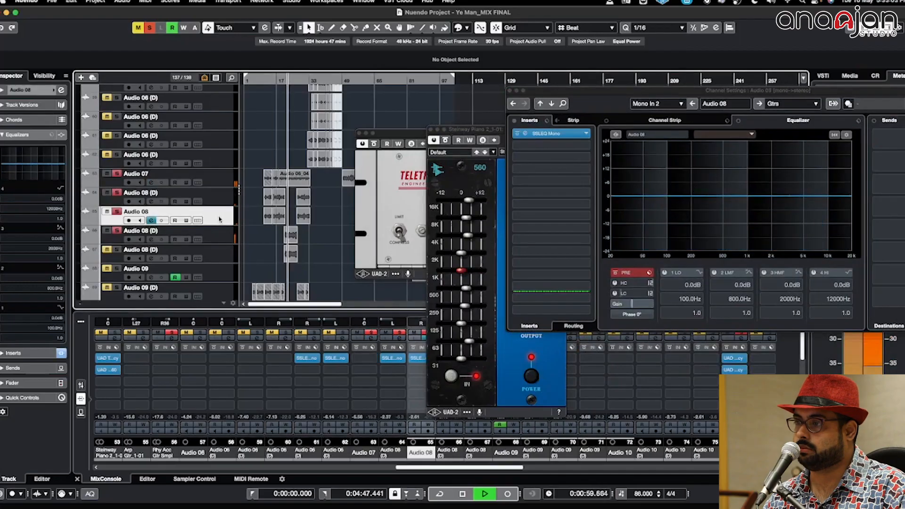
{"action": "left_click", "coordinate": [222, 202]}
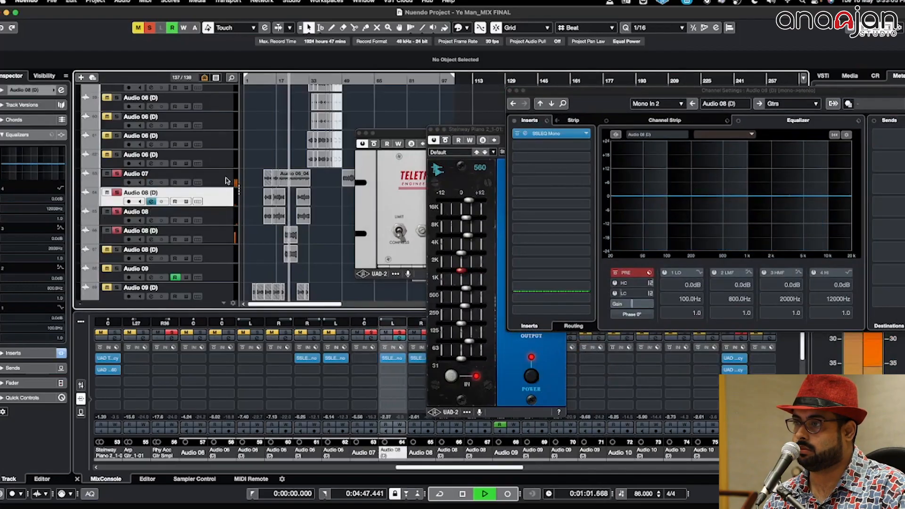
{"action": "left_click", "coordinate": [227, 179]}
{"action": "key", "text": "g"}
{"action": "key", "text": "g"}
{"action": "key", "text": "g"}
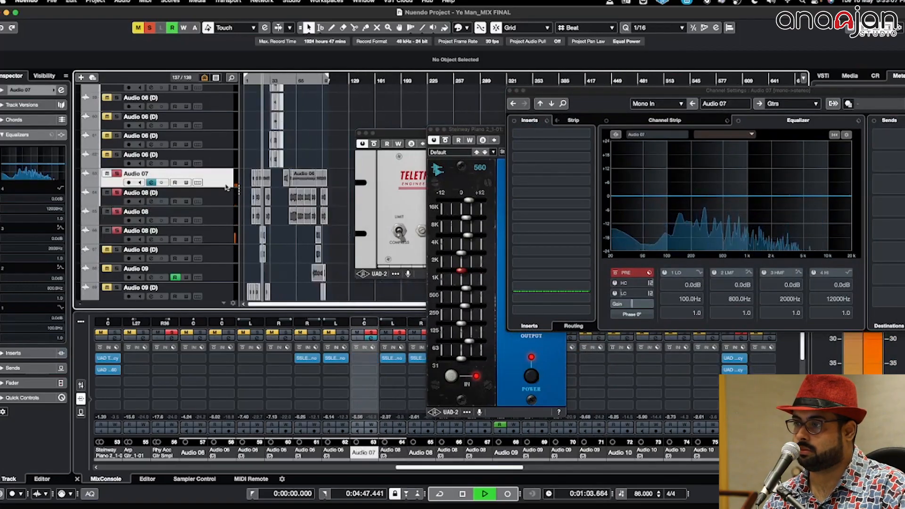
{"action": "key", "text": "space"}
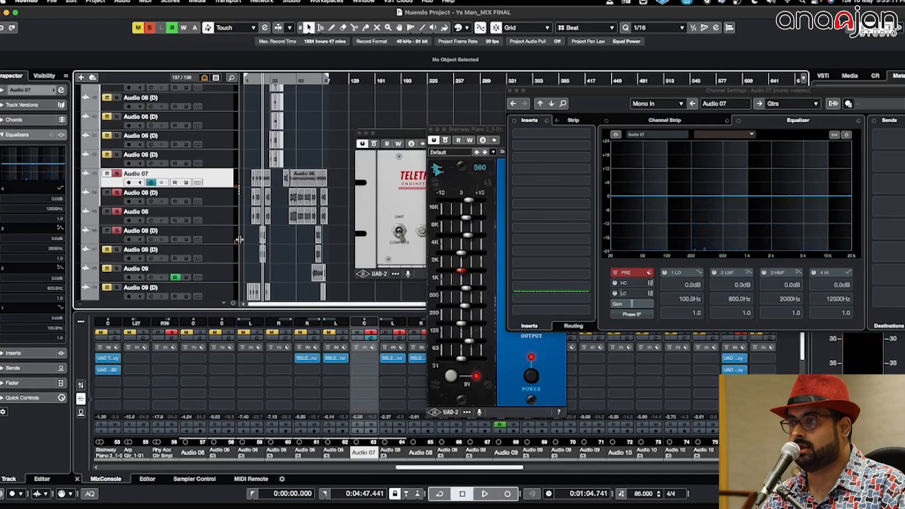
Step: Bring up the channel settings of the Gtrs group track to examine its inserts and equalizer
{"action": "key", "text": "h"}
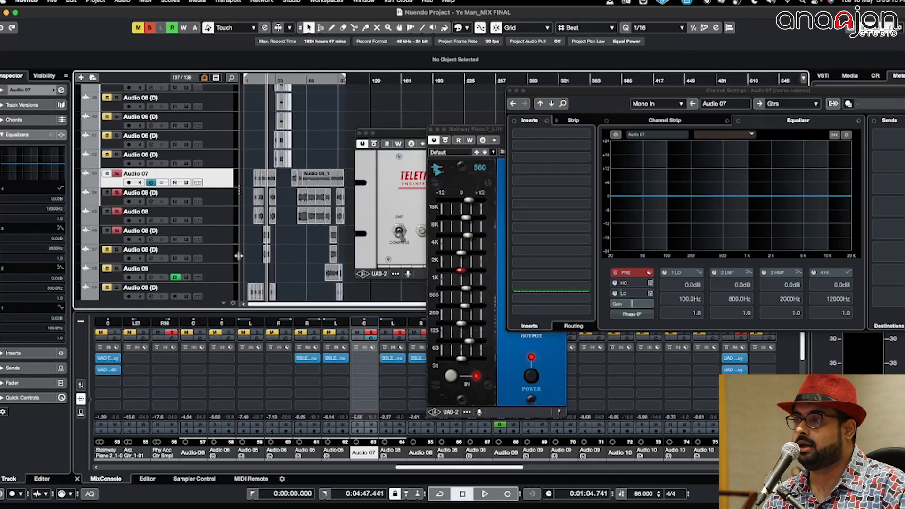
{"action": "scroll", "coordinate": [211, 202], "scroll_direction": "down", "scroll_amount": 10}
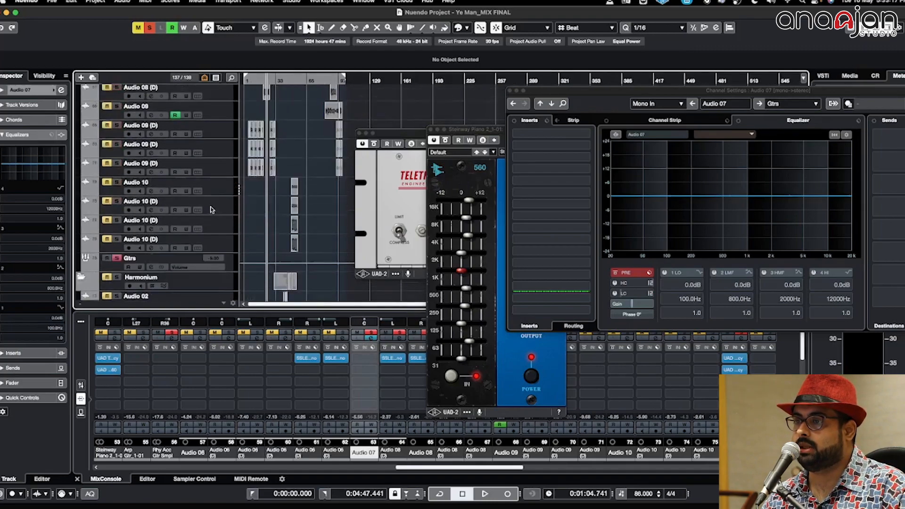
{"action": "left_click", "coordinate": [180, 239]}
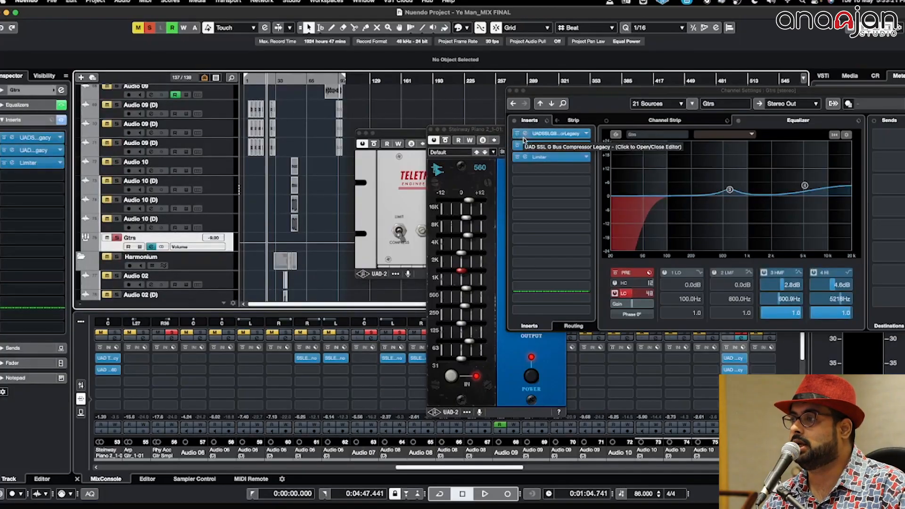
Step: Bring up the UAD SSL G Bus Compressor and SSL E Channel Strip inserts of the Gtrs group and place them side by side
{"action": "left_click", "coordinate": [527, 136]}
{"action": "left_click", "coordinate": [527, 146]}
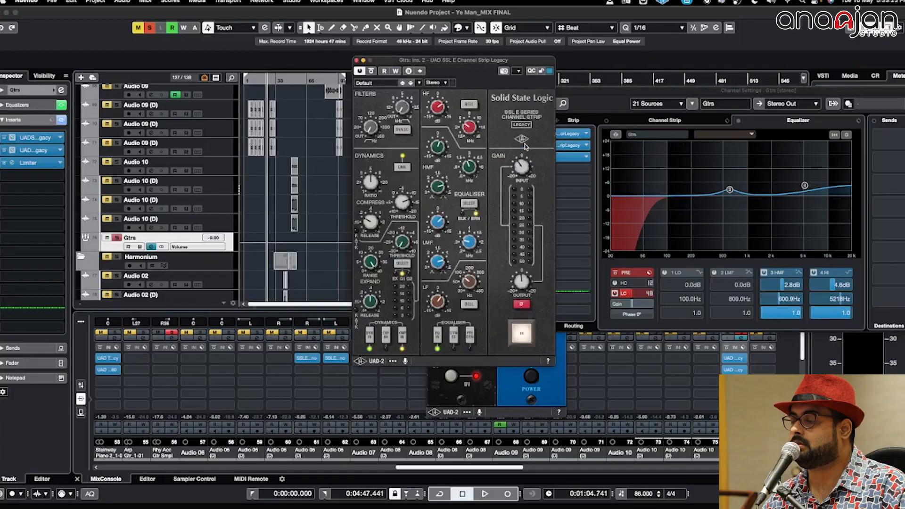
{"action": "left_click_drag", "start_coordinate": [442, 63], "coordinate": [626, 76]}
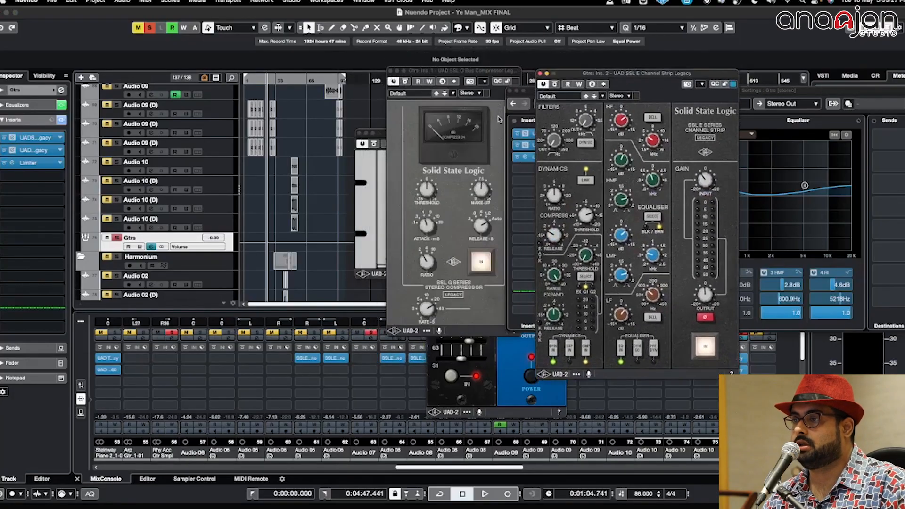
Step: Play the soloed Gtrs group, toggle its solo off and on to compare it with the full mix, and stop playback
{"action": "key", "text": "space"}
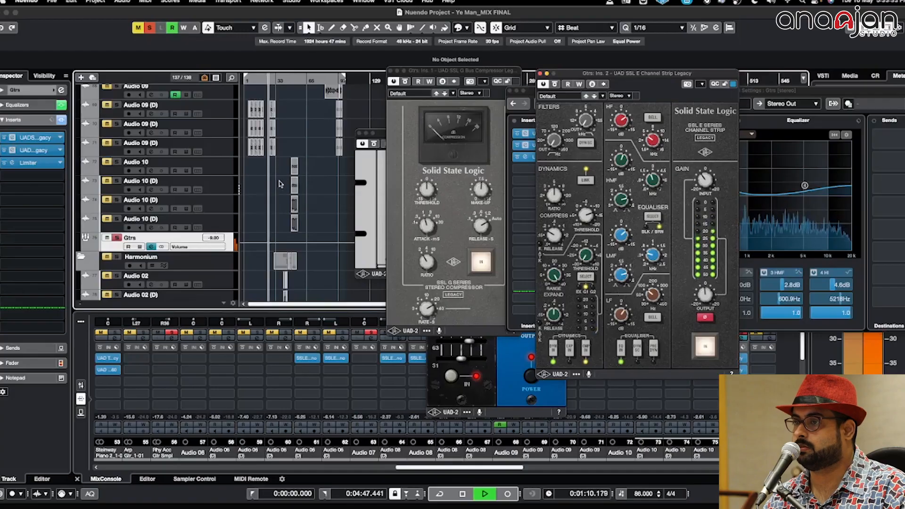
{"action": "left_click", "coordinate": [117, 237]}
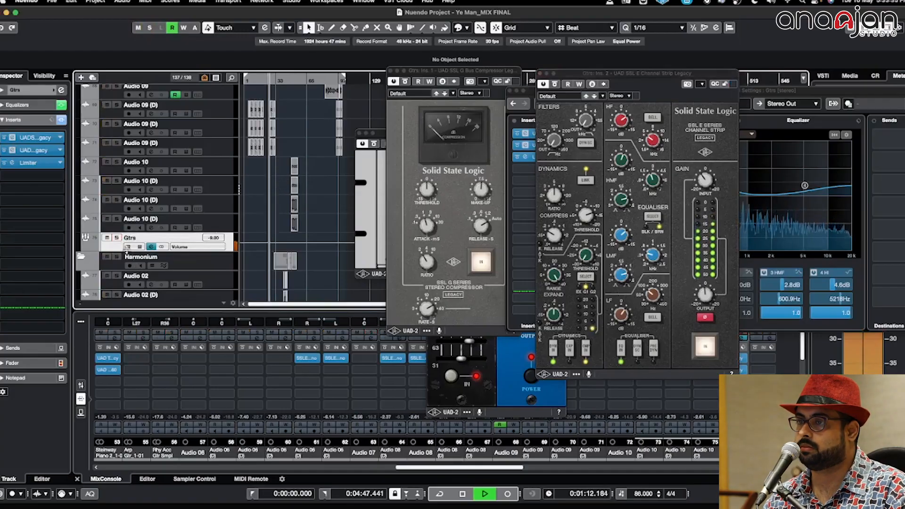
{"action": "left_click", "coordinate": [117, 238]}
{"action": "scroll", "coordinate": [165, 189], "scroll_direction": "up", "scroll_amount": 6}
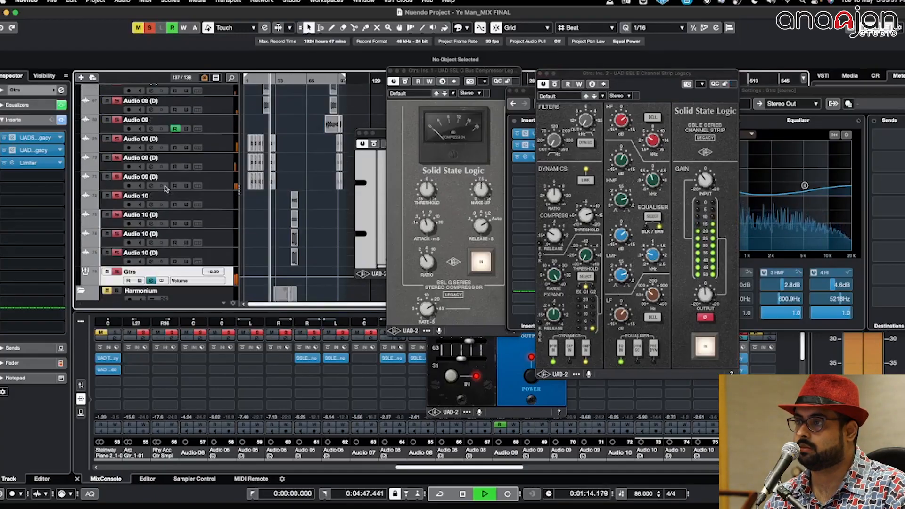
{"action": "key", "text": "shift+g"}
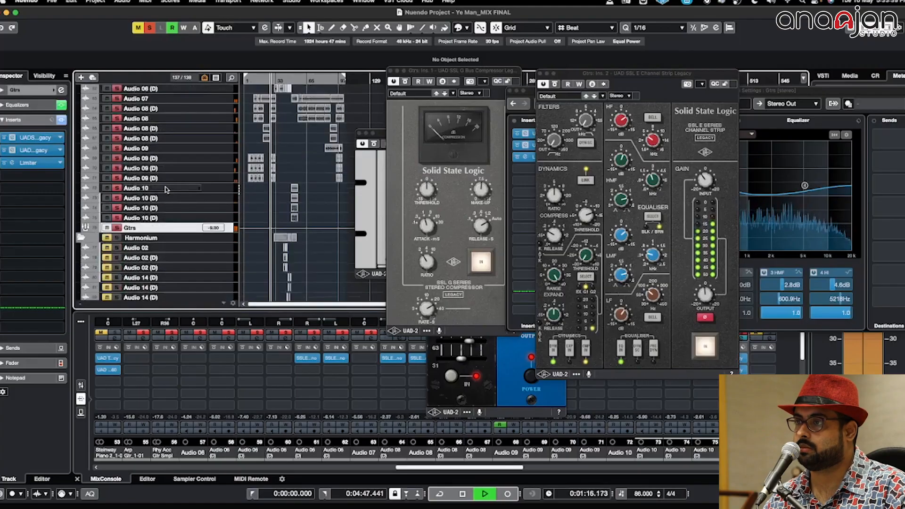
{"action": "key", "text": "h"}
{"action": "key", "text": "h"}
{"action": "key", "text": "h"}
{"action": "key", "text": "h"}
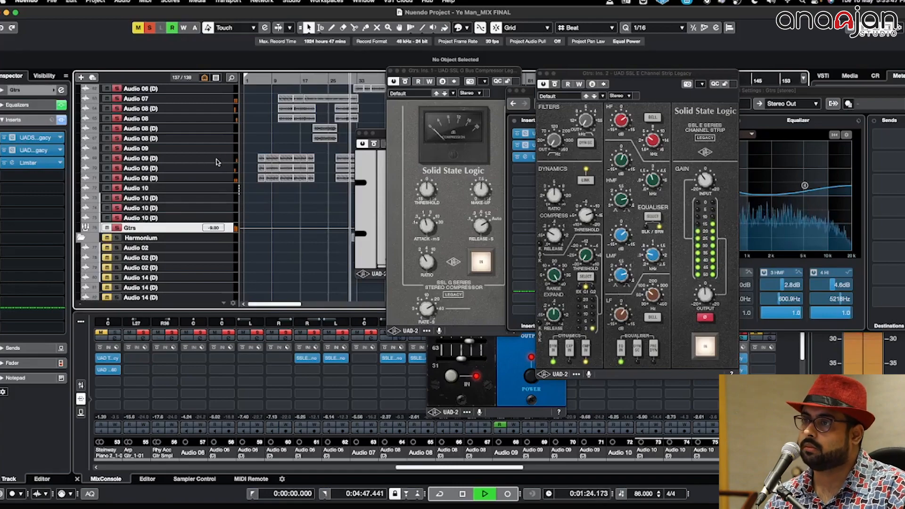
{"action": "key", "text": "space"}
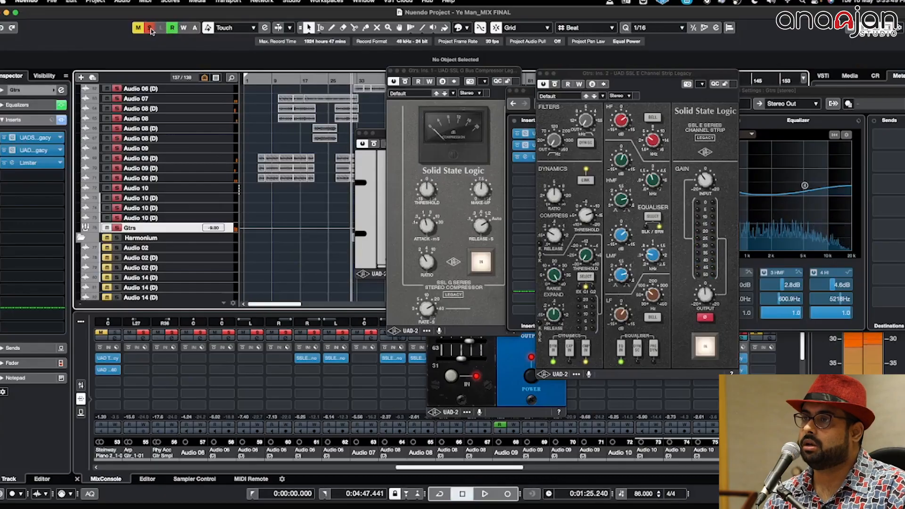
Step: Clear all solos, solo only Audio 08 and the Audio 08 (D) directly above it, and play them briefly
{"action": "left_click", "coordinate": [150, 31]}
{"action": "left_click", "coordinate": [191, 108]}
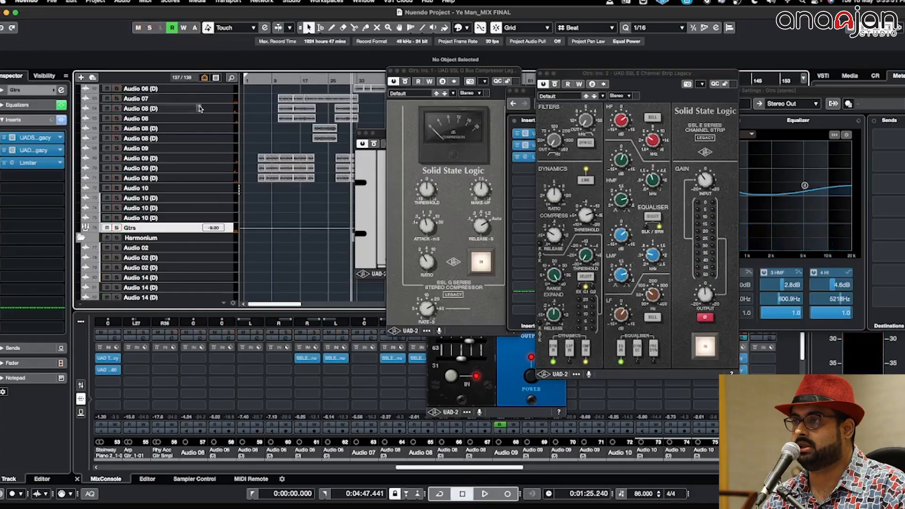
{"action": "left_click", "coordinate": [191, 108]}
{"action": "left_click", "coordinate": [192, 118]}
{"action": "left_click", "coordinate": [187, 117], "text": "shift"}
{"action": "key", "text": "shift+s"}
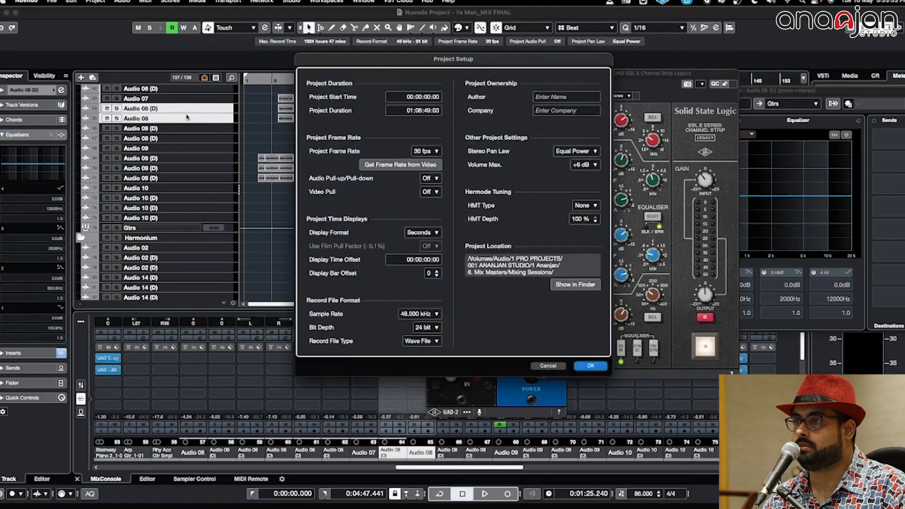
{"action": "left_click", "coordinate": [543, 367]}
{"action": "key", "text": "s"}
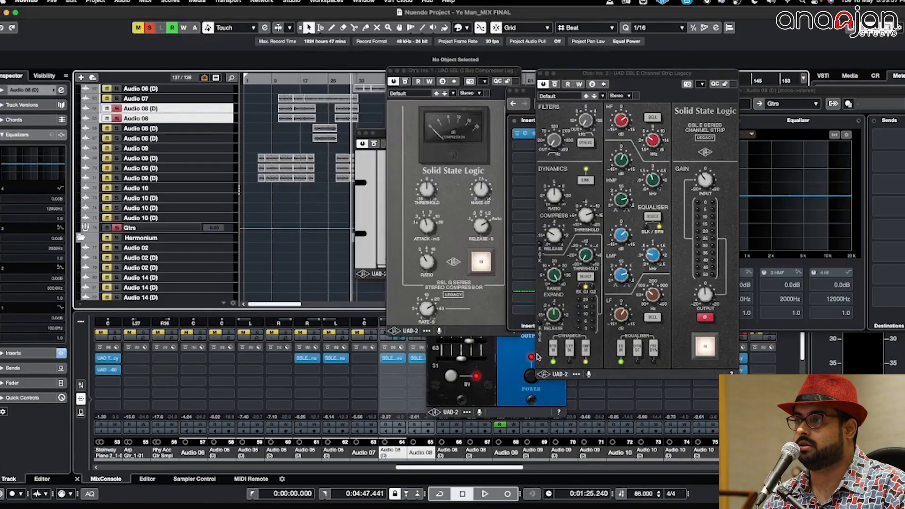
{"action": "key", "text": "space"}
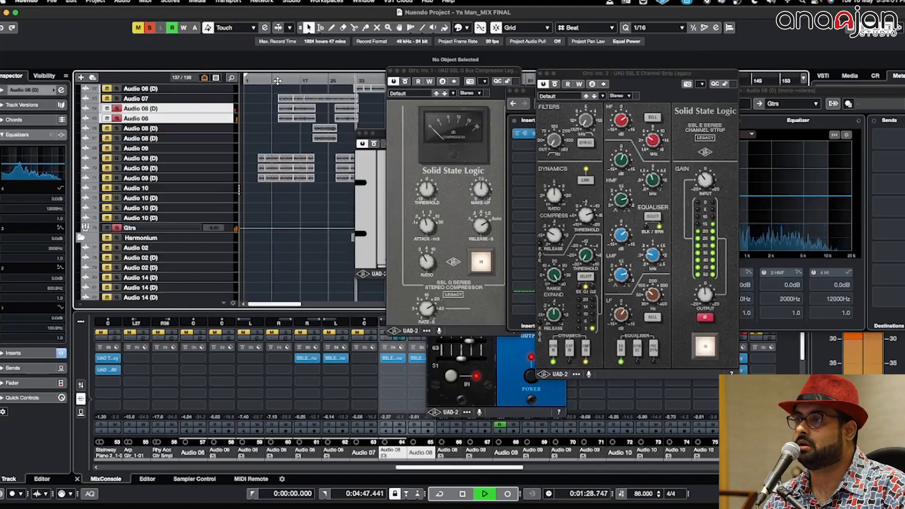
{"action": "key", "text": "space"}
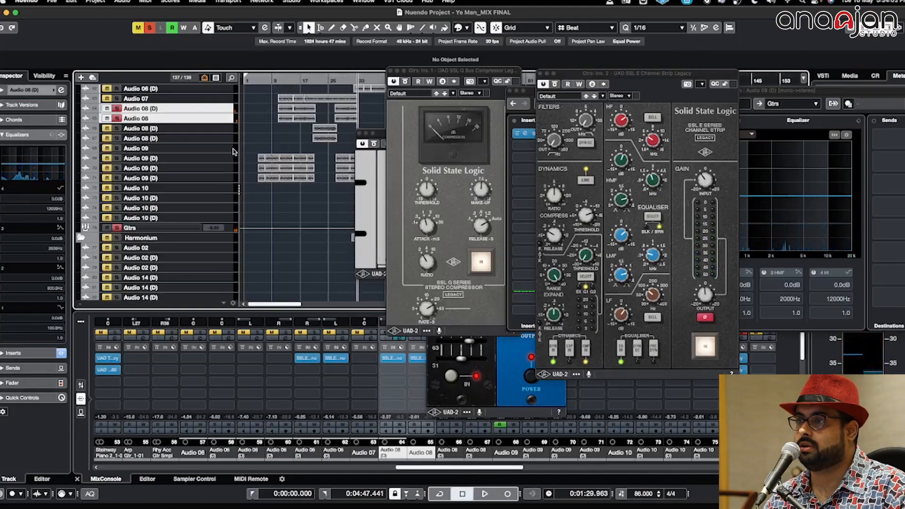
Step: Add the three Audio 09 (D) tracks to the solo and play them from near the start of their first clips
{"action": "left_click", "coordinate": [230, 158]}
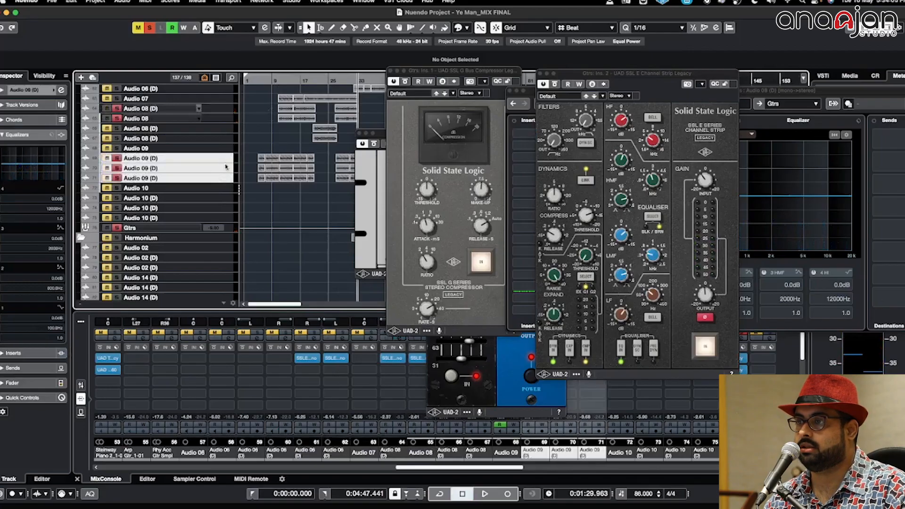
{"action": "left_click", "coordinate": [258, 82]}
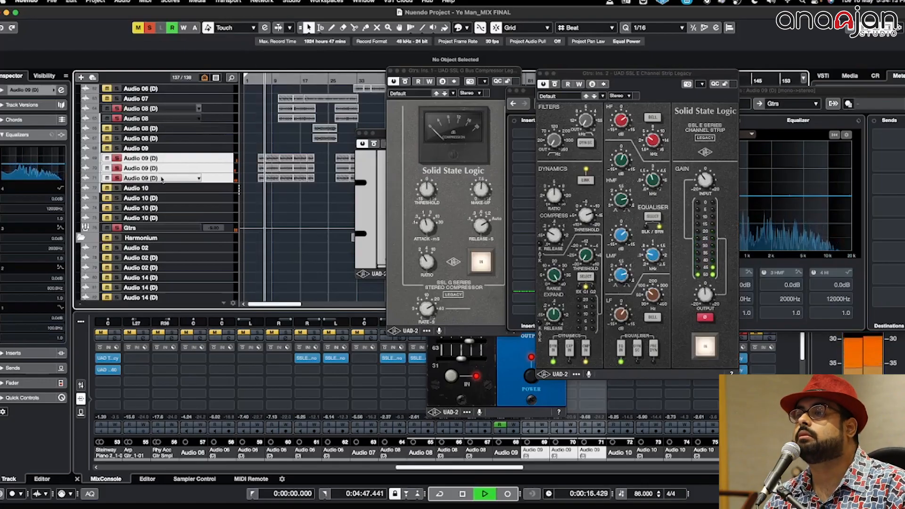
{"action": "key", "text": "space"}
Step: Also solo the two Audio 08 (D) tracks below Audio 08 plus Audio 09, and place the playhead at about 3:55
{"action": "scroll", "coordinate": [162, 179], "scroll_direction": "up", "scroll_amount": 6}
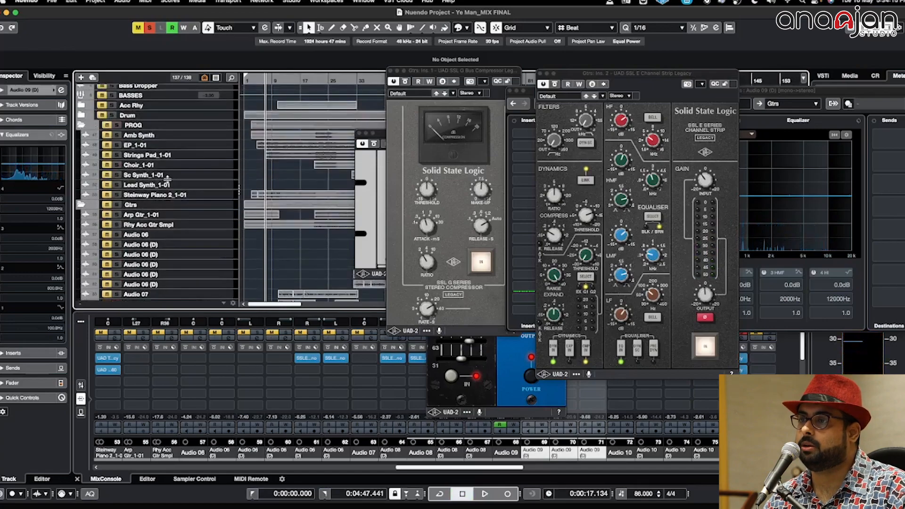
{"action": "scroll", "coordinate": [168, 182], "scroll_direction": "down", "scroll_amount": 7}
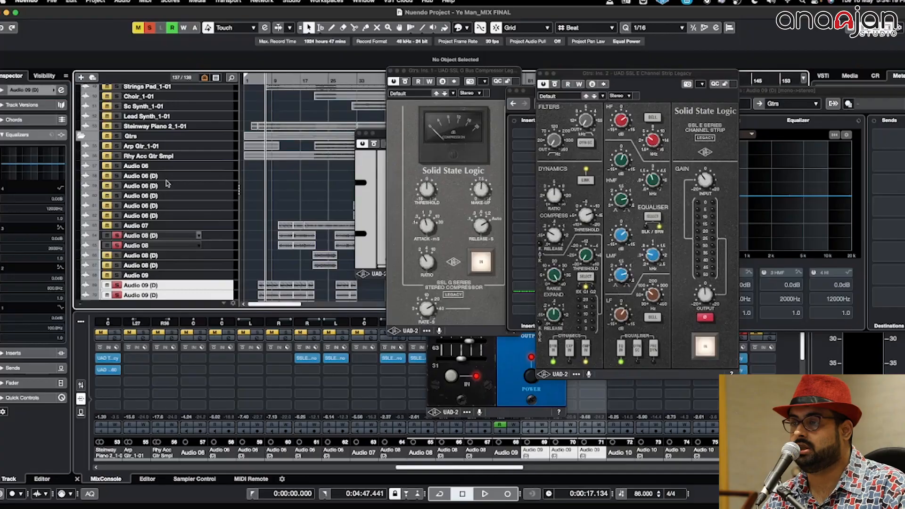
{"action": "scroll", "coordinate": [166, 183], "scroll_direction": "down", "scroll_amount": 4}
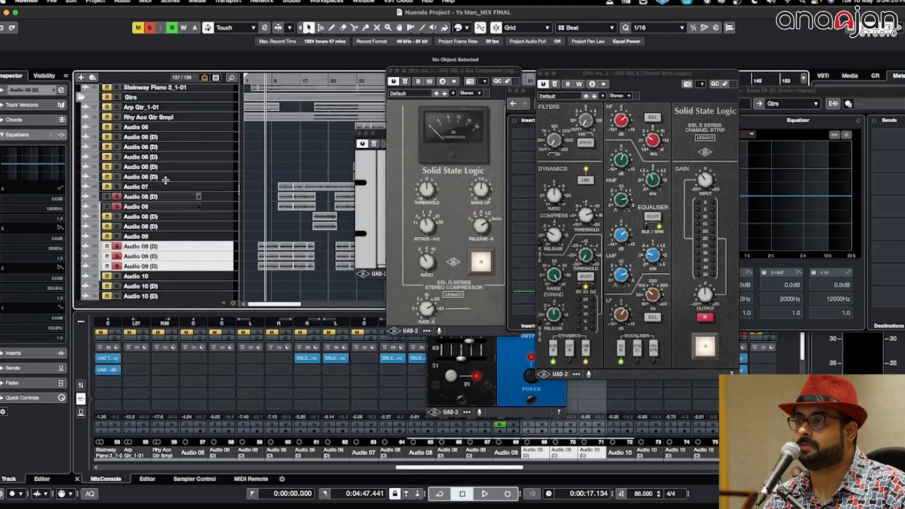
{"action": "left_click", "coordinate": [116, 217]}
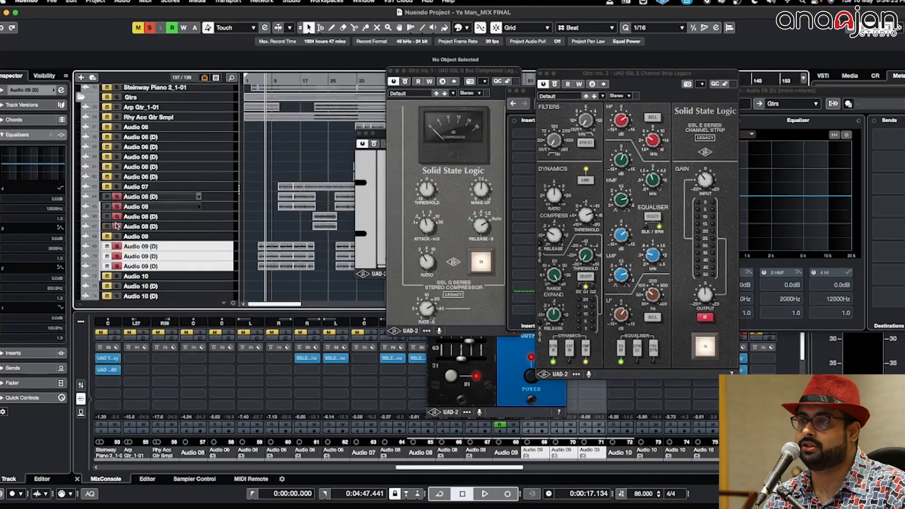
{"action": "key", "text": "g"}
{"action": "key", "text": "g"}
{"action": "key", "text": "g"}
{"action": "key", "text": "g"}
{"action": "key", "text": "g"}
{"action": "key", "text": "g"}
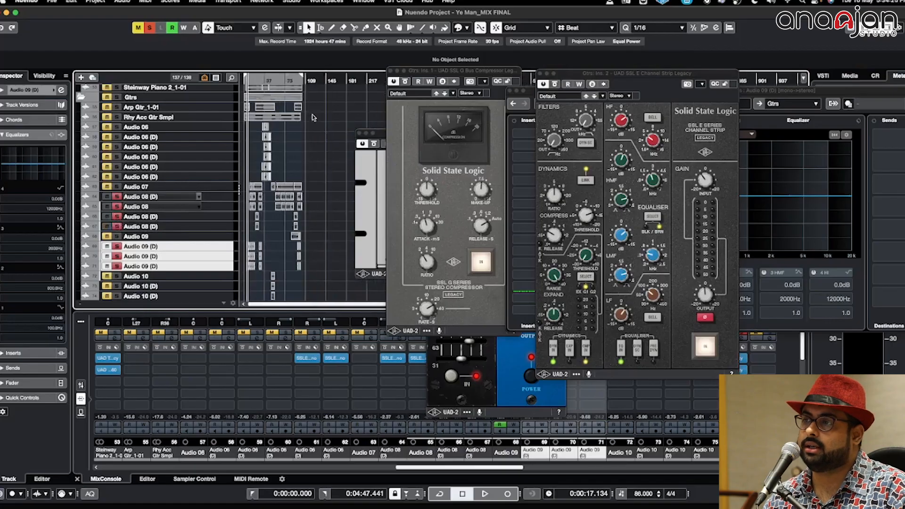
{"action": "left_click", "coordinate": [292, 87]}
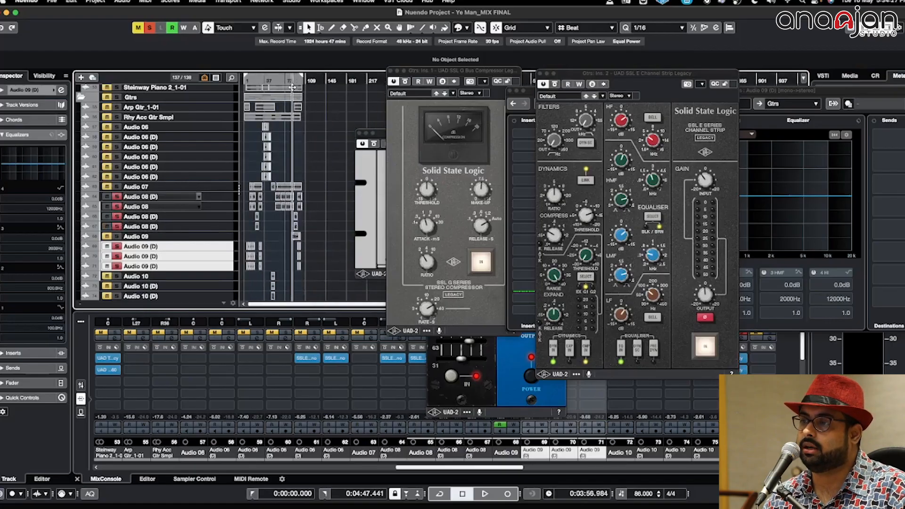
{"action": "left_click_drag", "start_coordinate": [292, 87], "coordinate": [291, 86]}
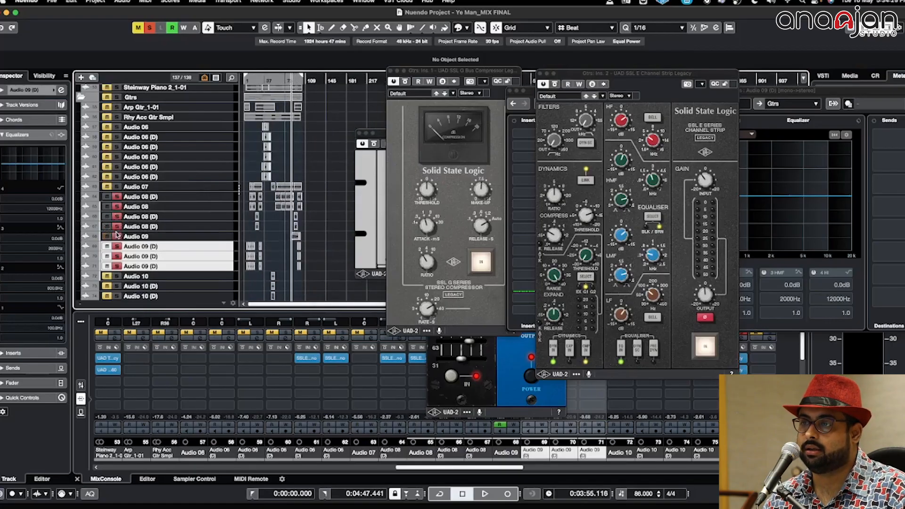
Step: Examine the UAD UA 610-B insert in Audio 09's channel settings, close the plug-in, and move the settings window clear of the timeline
{"action": "left_click", "coordinate": [126, 236]}
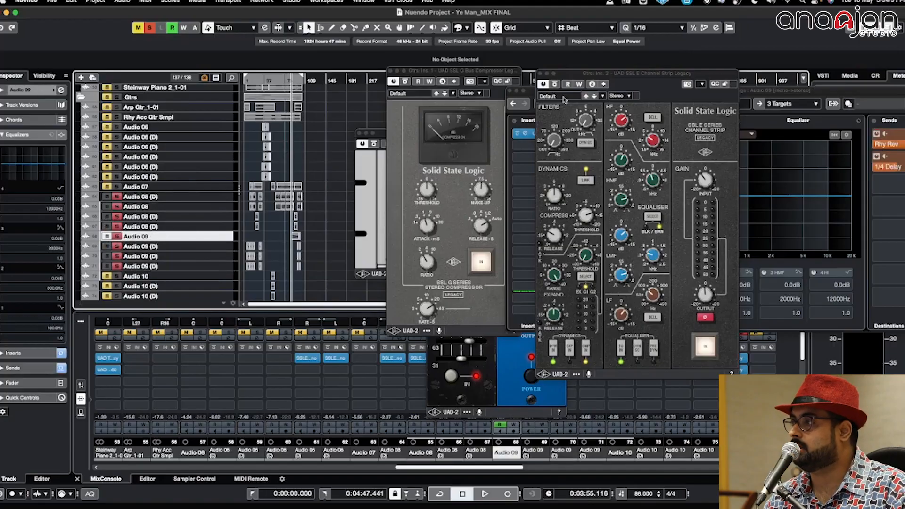
{"action": "left_click_drag", "start_coordinate": [823, 93], "coordinate": [634, 78]}
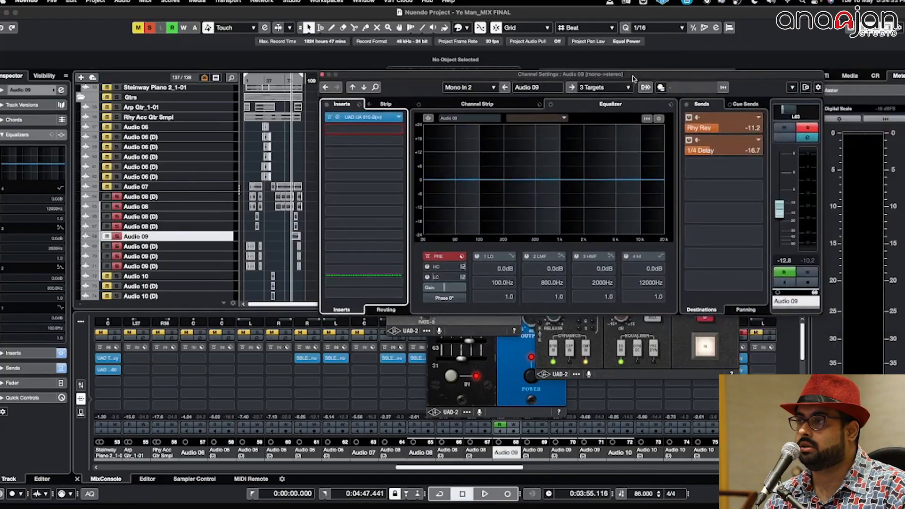
{"action": "left_click", "coordinate": [335, 118]}
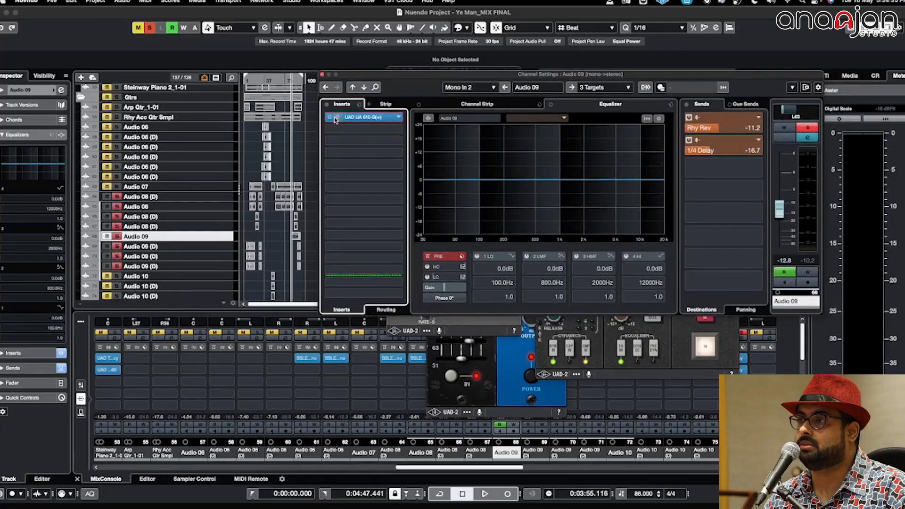
{"action": "left_click", "coordinate": [337, 117]}
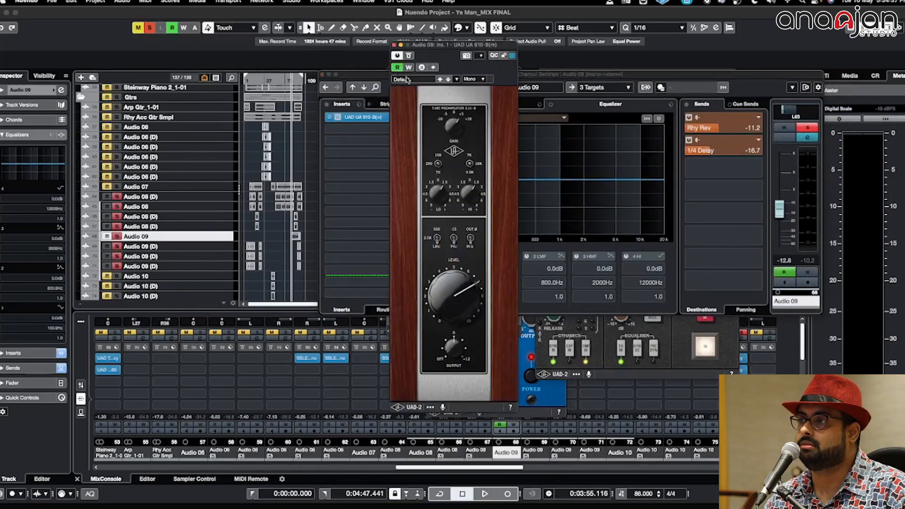
{"action": "left_click", "coordinate": [394, 45]}
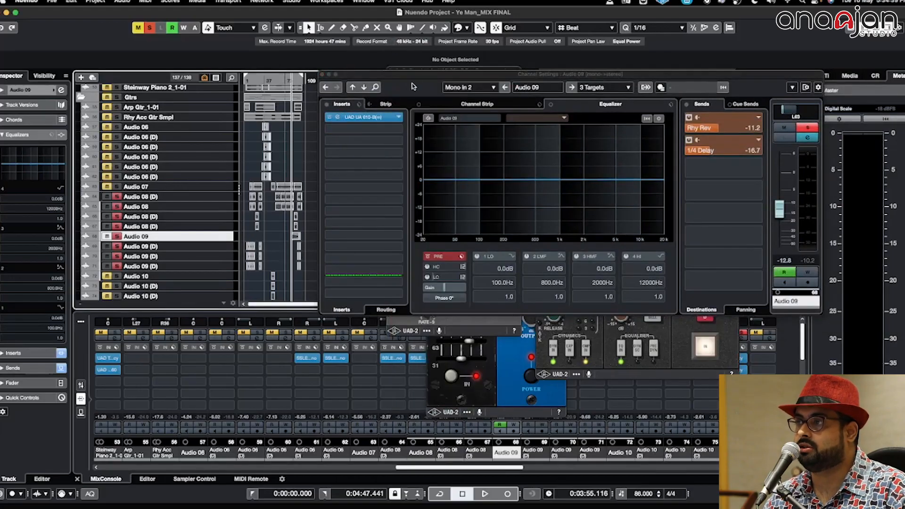
{"action": "left_click_drag", "start_coordinate": [422, 77], "coordinate": [555, 144]}
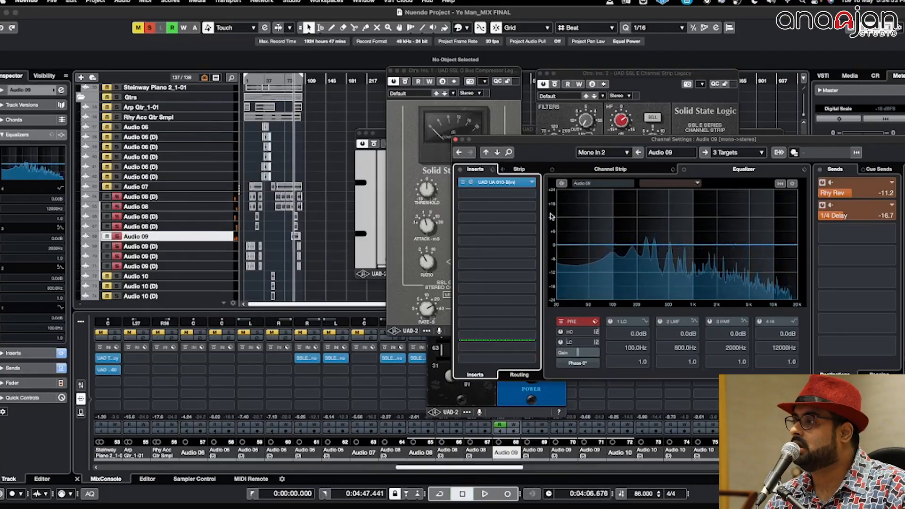
Step: Play the soloed guitars through the Audio 09 clip with its track enlarged, and stop playback
{"action": "key", "text": "space"}
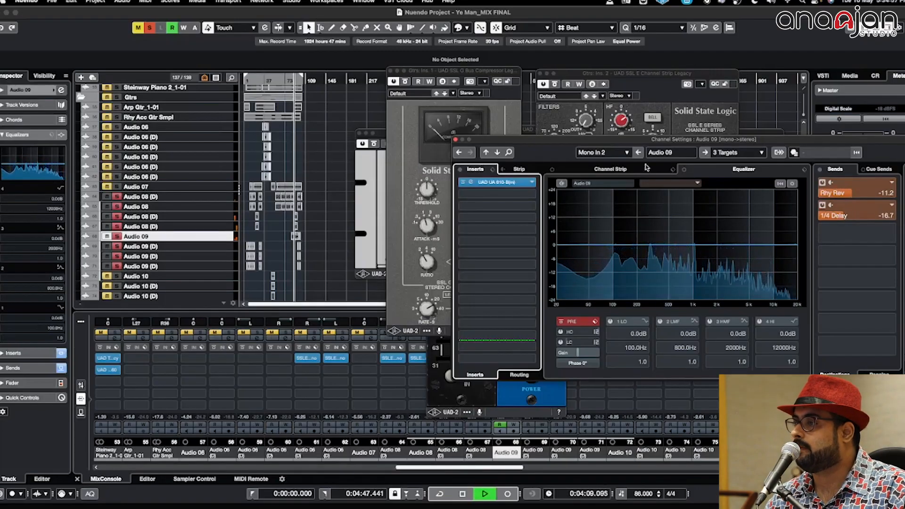
{"action": "key", "text": "alt+Down"}
{"action": "key", "text": "alt+Down"}
{"action": "key", "text": "alt+Down"}
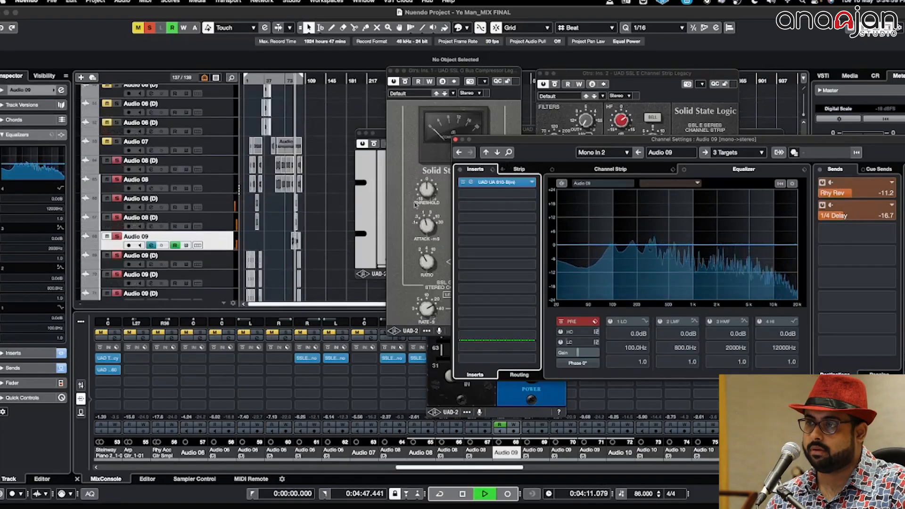
{"action": "scroll", "coordinate": [253, 180], "scroll_direction": "up", "scroll_amount": 5}
{"action": "left_click", "coordinate": [239, 174]}
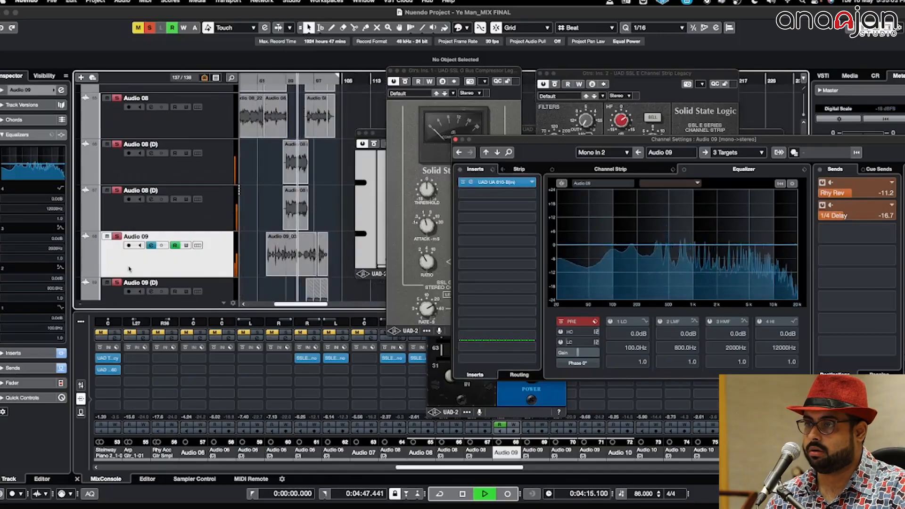
{"action": "key", "text": "space"}
Step: Unfold the left-right panning automation lane beneath Audio 09 and enlarge the tracks
{"action": "left_click", "coordinate": [84, 274]}
{"action": "key", "text": "shift+h"}
{"action": "key", "text": "shift+h"}
{"action": "key", "text": "shift+h"}
{"action": "key", "text": "shift+h"}
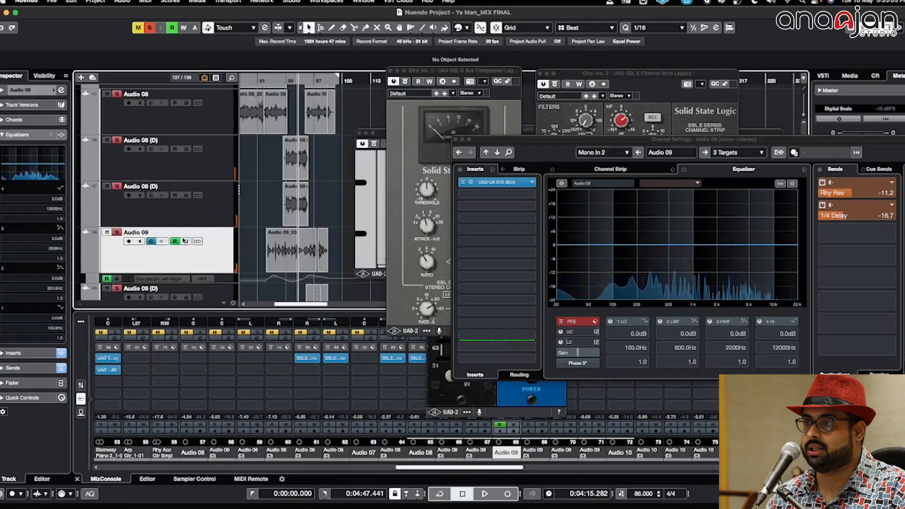
Step: Examine the left-right panning automation curve beneath the Audio 09 clip and play the soloed guitars from the clip's start
{"action": "scroll", "coordinate": [240, 236], "scroll_direction": "down", "scroll_amount": 4}
{"action": "key", "text": "h"}
{"action": "key", "text": "h"}
{"action": "key", "text": "h"}
{"action": "key", "text": "h"}
{"action": "key", "text": "h"}
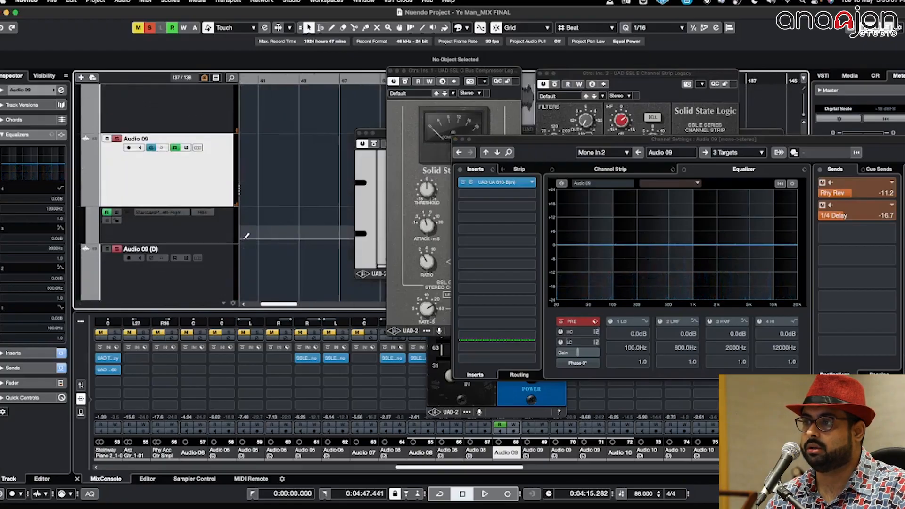
{"action": "key", "text": "g"}
{"action": "key", "text": "g"}
{"action": "key", "text": "g"}
{"action": "key", "text": "g"}
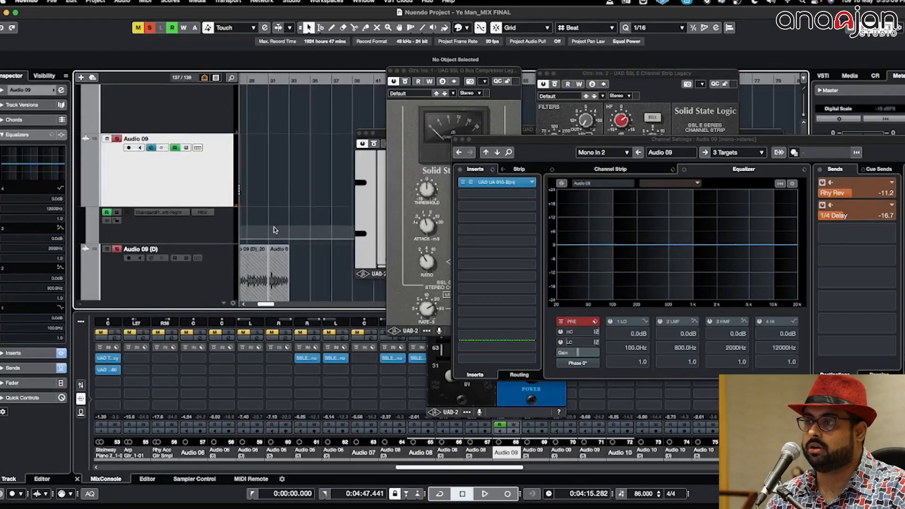
{"action": "key", "text": "g"}
{"action": "key", "text": "g"}
{"action": "key", "text": "g"}
{"action": "key", "text": "g"}
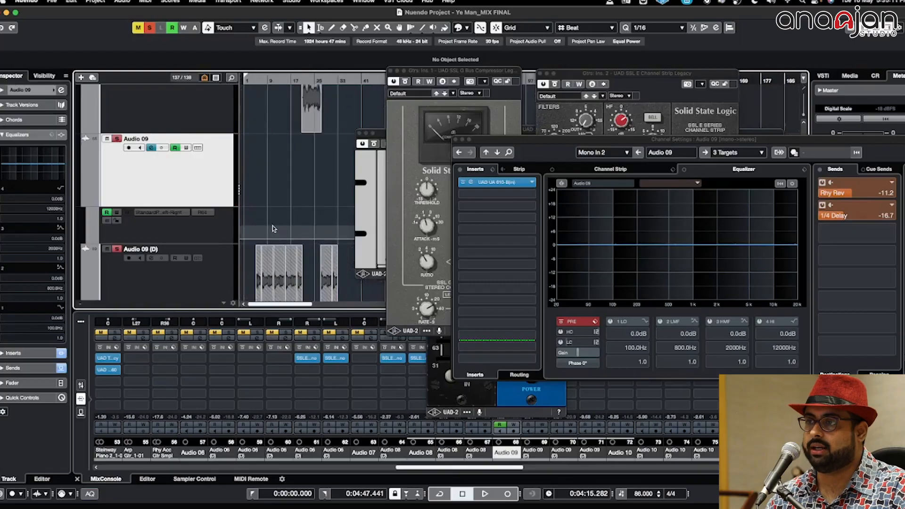
{"action": "key", "text": "h"}
{"action": "key", "text": "h"}
{"action": "key", "text": "h"}
{"action": "key", "text": "h"}
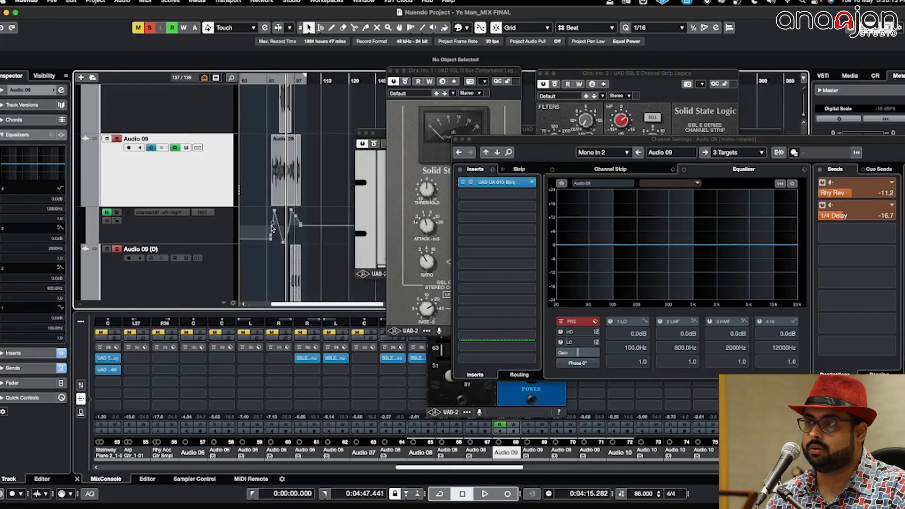
{"action": "scroll", "coordinate": [271, 229], "scroll_direction": "right", "scroll_amount": 5}
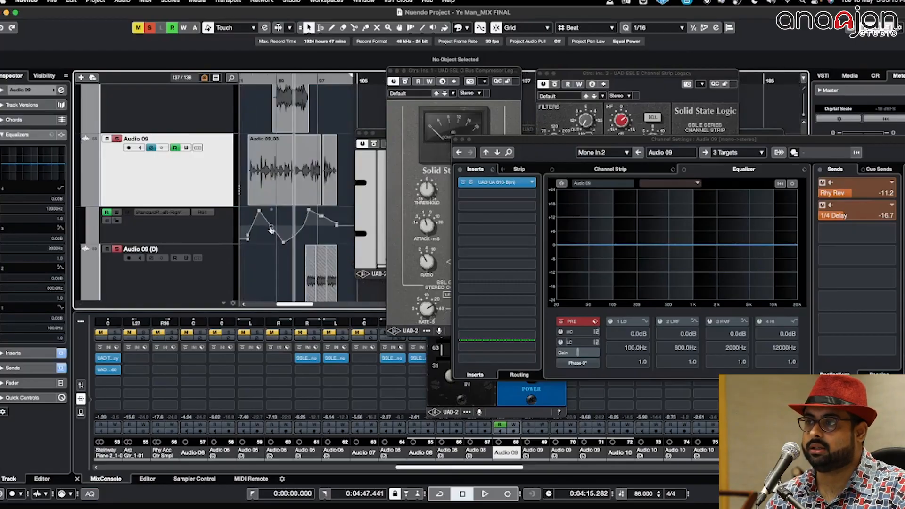
{"action": "left_click", "coordinate": [250, 79]}
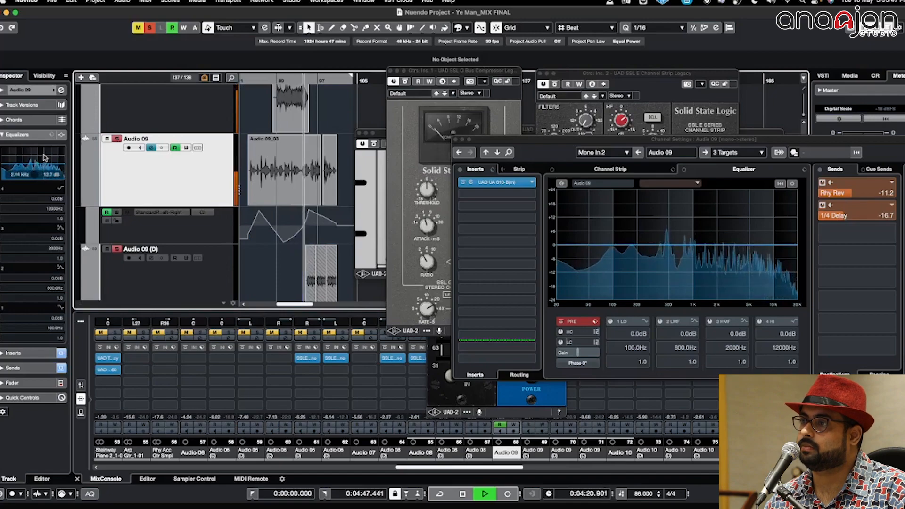
Step: Deactivate all solo states and replay the panned Audio 09 passage within the full mix
{"action": "left_click", "coordinate": [149, 28]}
{"action": "left_click", "coordinate": [276, 79]}
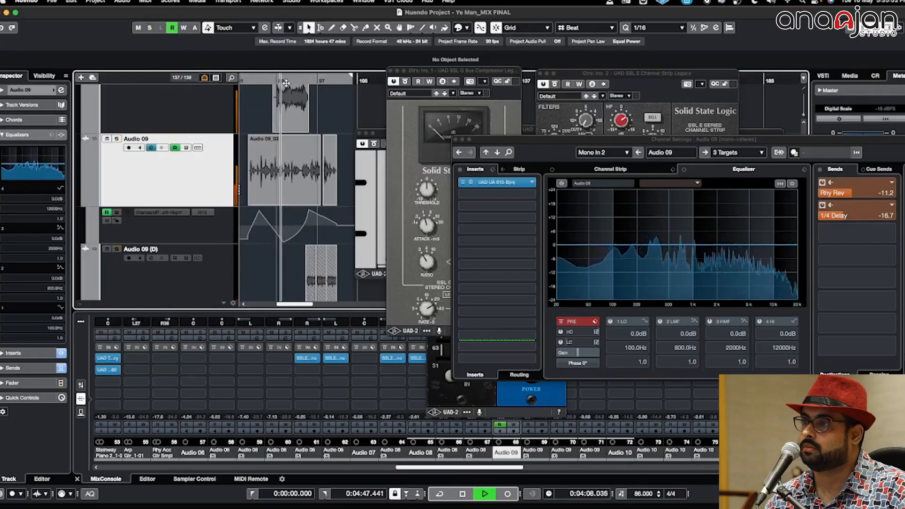
{"action": "left_click", "coordinate": [254, 79]}
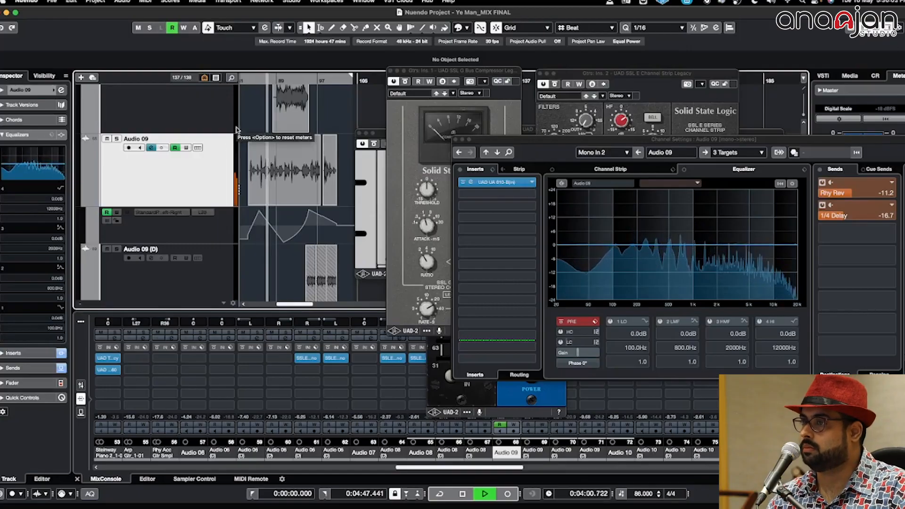
Step: Survey the guitar tracks at reduced height during playback, and return to an enlarged view of the Audio 09 clip and its panning lane
{"action": "key", "text": "shift+g"}
{"action": "key", "text": "shift+g"}
{"action": "key", "text": "shift+g"}
{"action": "key", "text": "shift+g"}
{"action": "key", "text": "shift+g"}
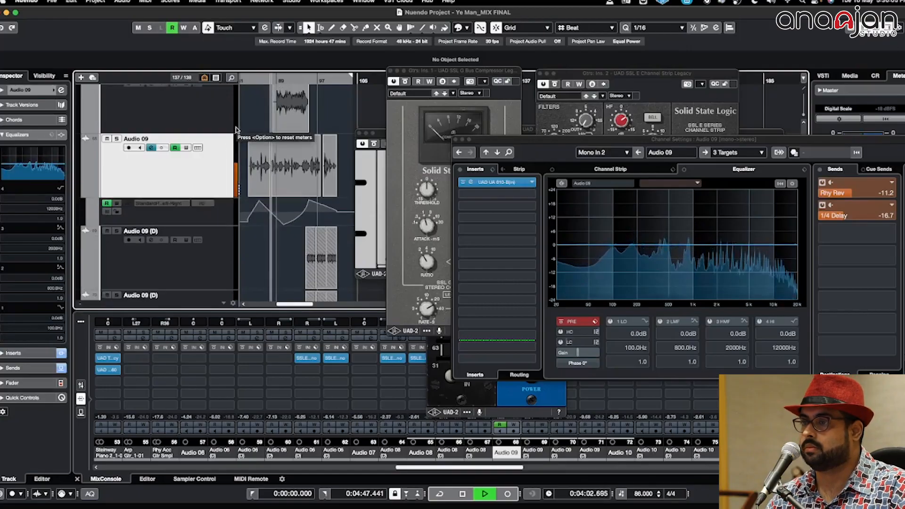
{"action": "key", "text": "shift+g"}
{"action": "key", "text": "shift+g"}
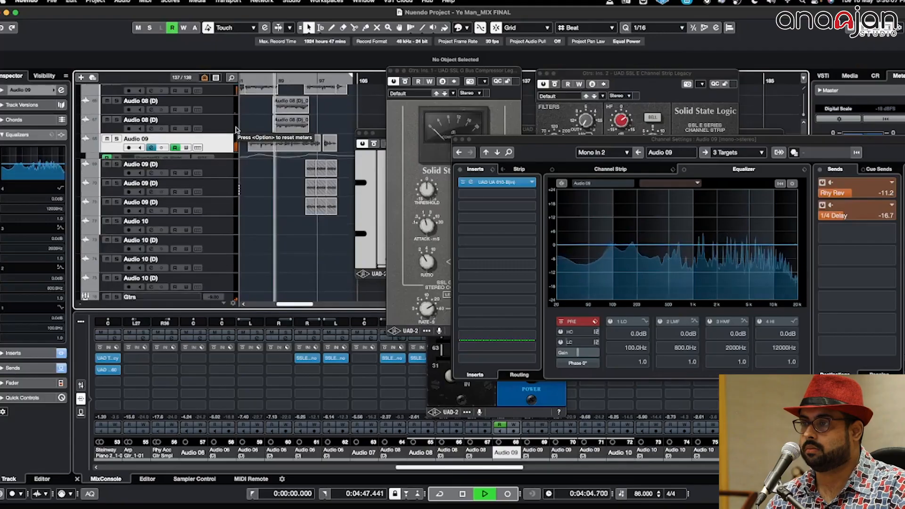
{"action": "key", "text": "g"}
{"action": "key", "text": "g"}
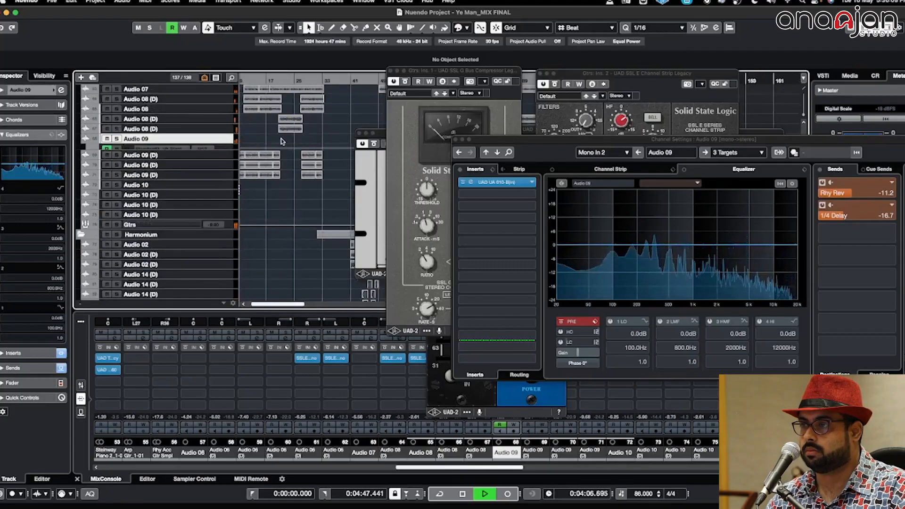
{"action": "scroll", "coordinate": [280, 141], "scroll_direction": "right", "scroll_amount": 4}
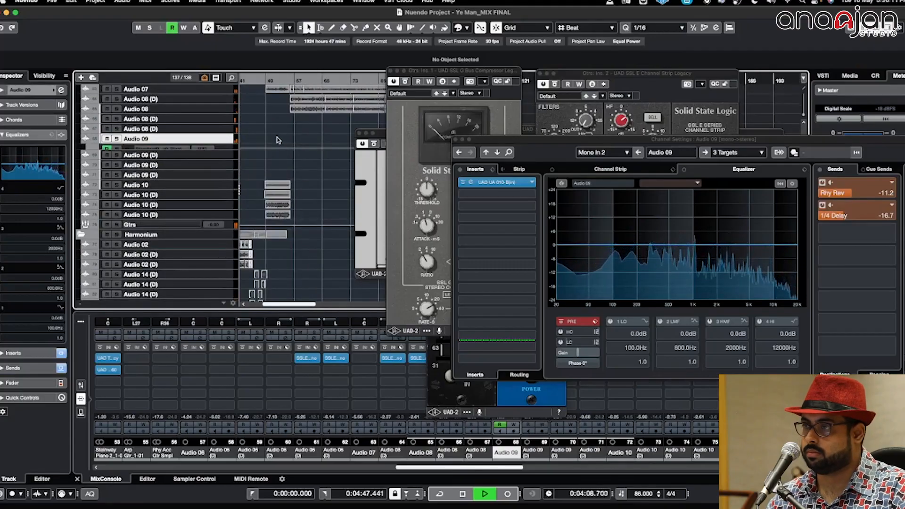
{"action": "scroll", "coordinate": [284, 138], "scroll_direction": "right", "scroll_amount": 2}
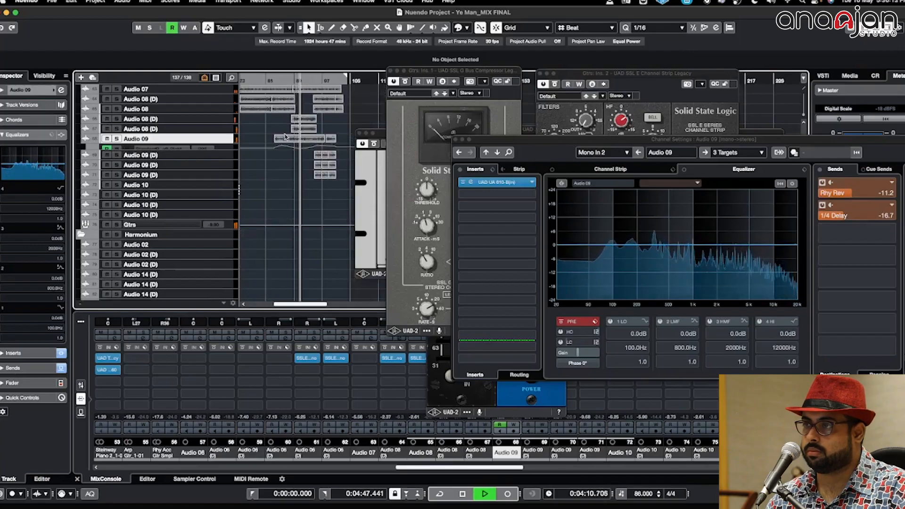
{"action": "key", "text": "shift+h"}
{"action": "key", "text": "shift+h"}
{"action": "key", "text": "shift+h"}
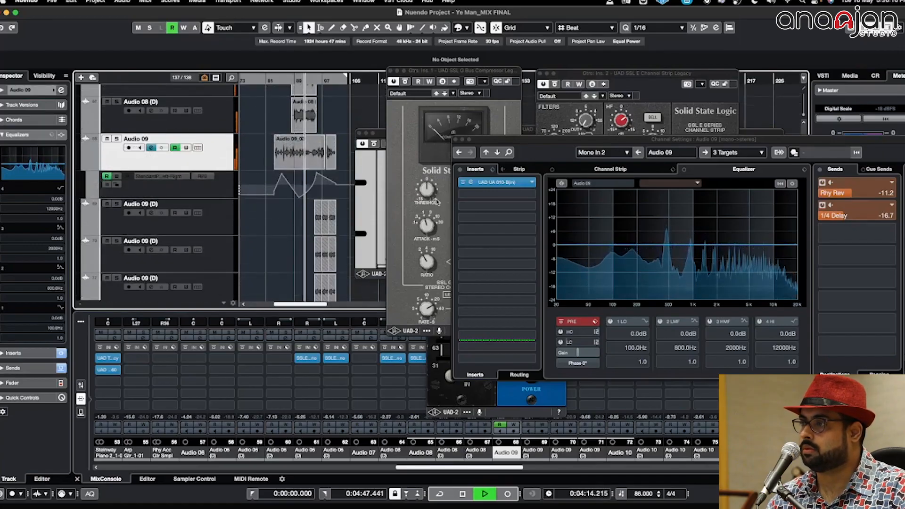
Step: Examine the UAD UA 610-B insert on Audio 09 during full-mix playback, close the plug-in, and stop playback
{"action": "left_click", "coordinate": [467, 183]}
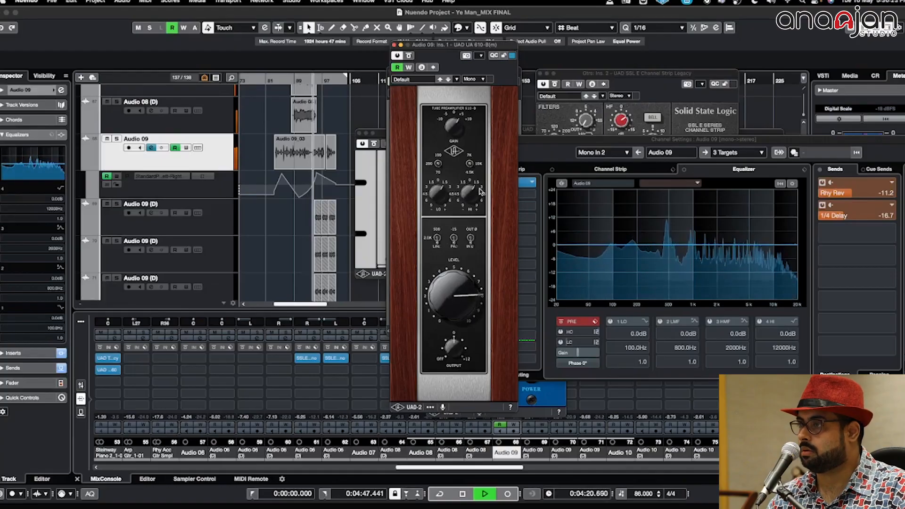
{"action": "left_click", "coordinate": [394, 45]}
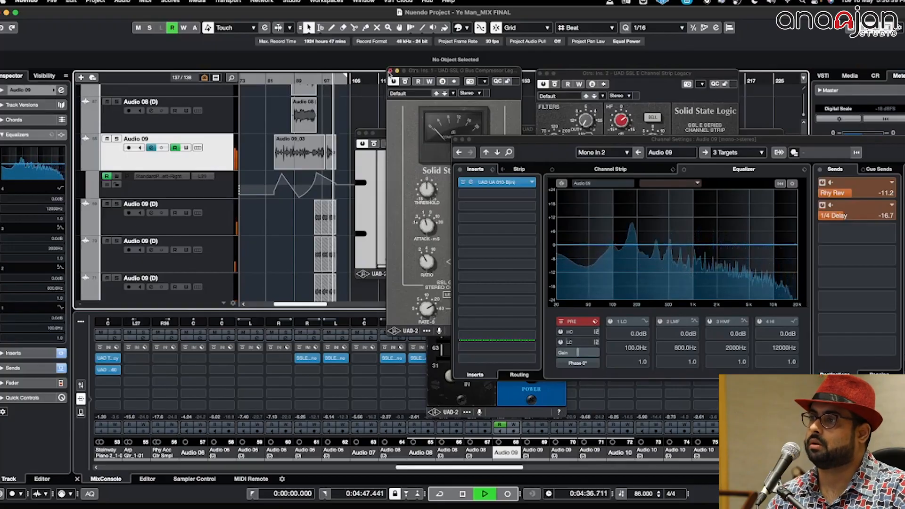
{"action": "key", "text": "space"}
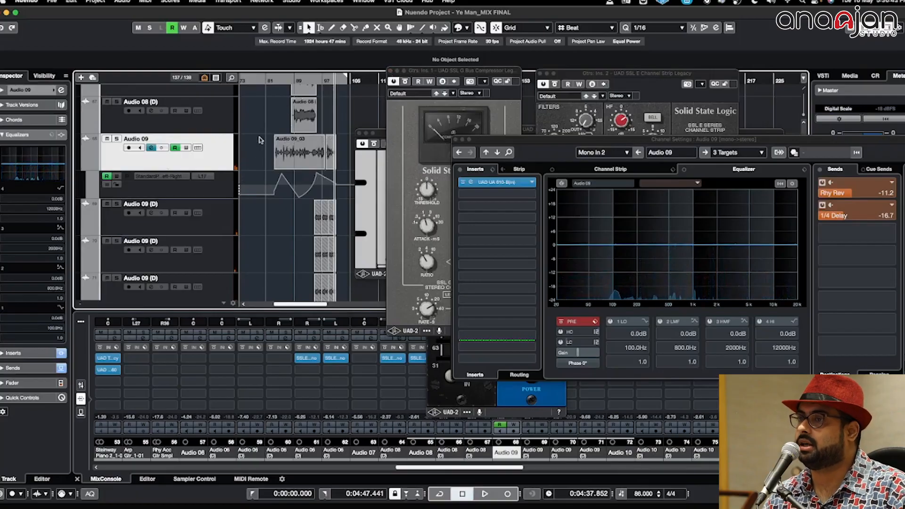
Step: Place the playhead at about 2:11, near the start of the Audio 10 clips
{"action": "scroll", "coordinate": [192, 200], "scroll_direction": "down", "scroll_amount": 2}
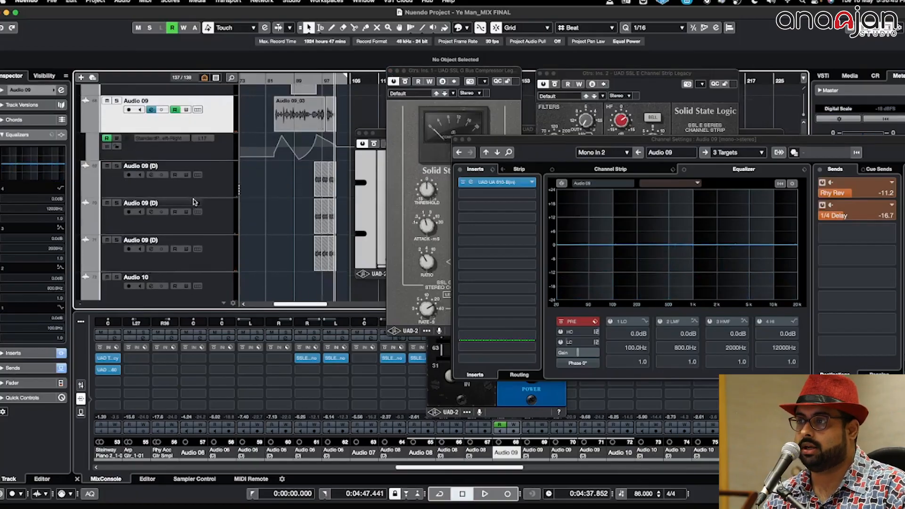
{"action": "key", "text": "g"}
{"action": "key", "text": "g"}
{"action": "key", "text": "g"}
{"action": "key", "text": "shift+g"}
{"action": "key", "text": "shift+g"}
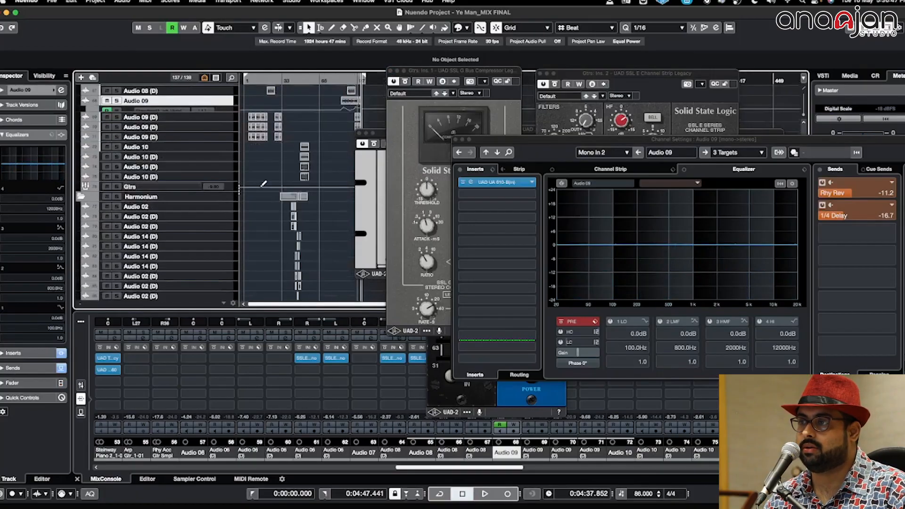
{"action": "left_click", "coordinate": [299, 86]}
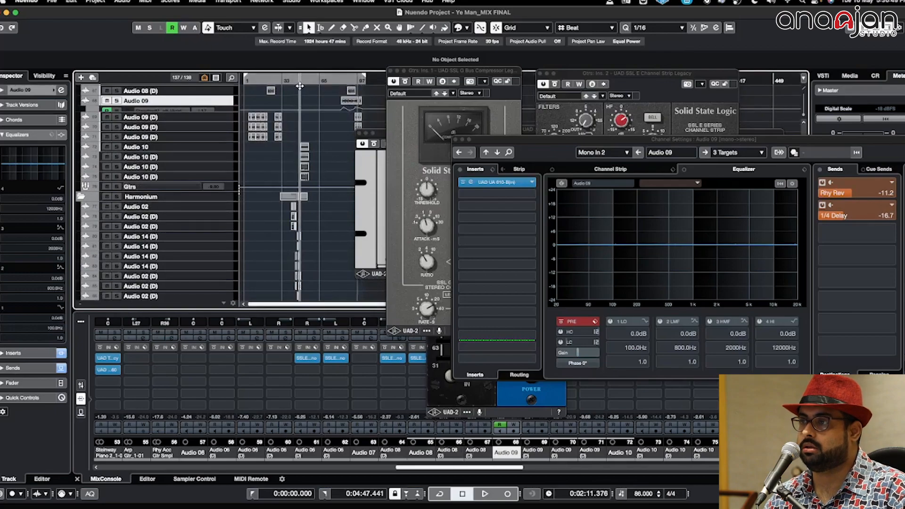
Step: Solo Audio 10 and the three Audio 10 (D) tracks below it, play them briefly, and stop playback
{"action": "left_click", "coordinate": [218, 147]}
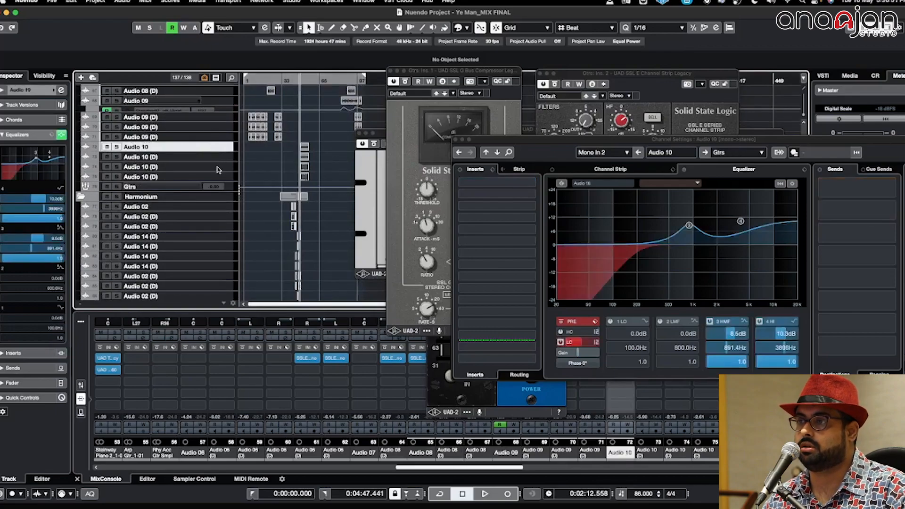
{"action": "left_click", "coordinate": [218, 169], "text": "shift"}
{"action": "key", "text": "s"}
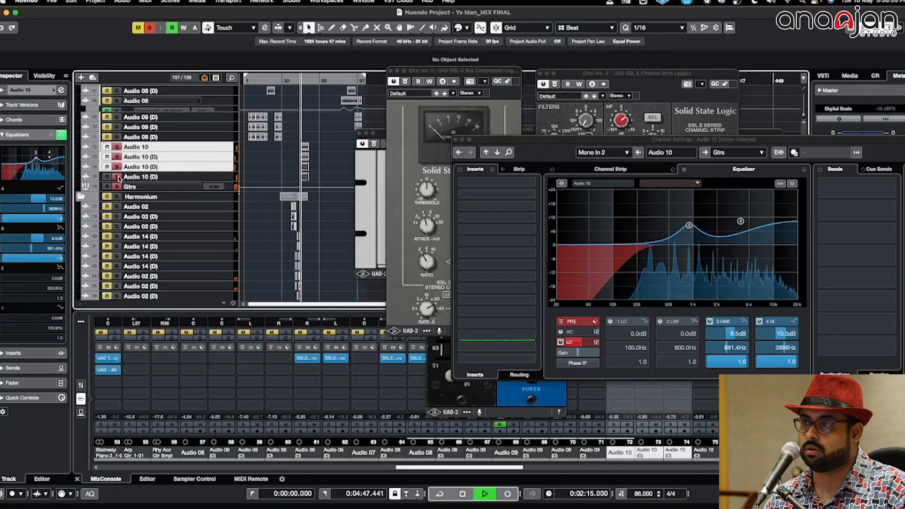
{"action": "key", "text": "shift+h"}
{"action": "key", "text": "shift+h"}
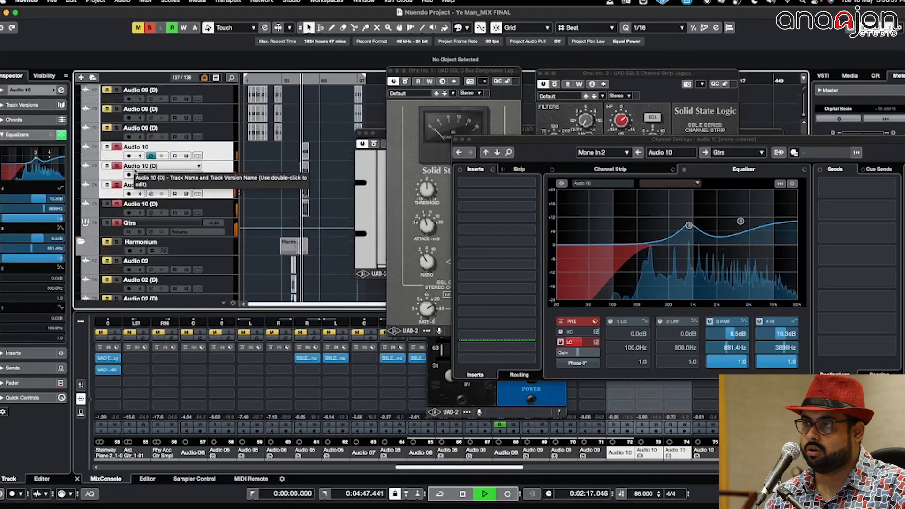
{"action": "key", "text": "space"}
Step: Examine the stacked Audio 10 clips up close and in relation to the whole arrangement
{"action": "key", "text": "h"}
{"action": "key", "text": "h"}
{"action": "key", "text": "h"}
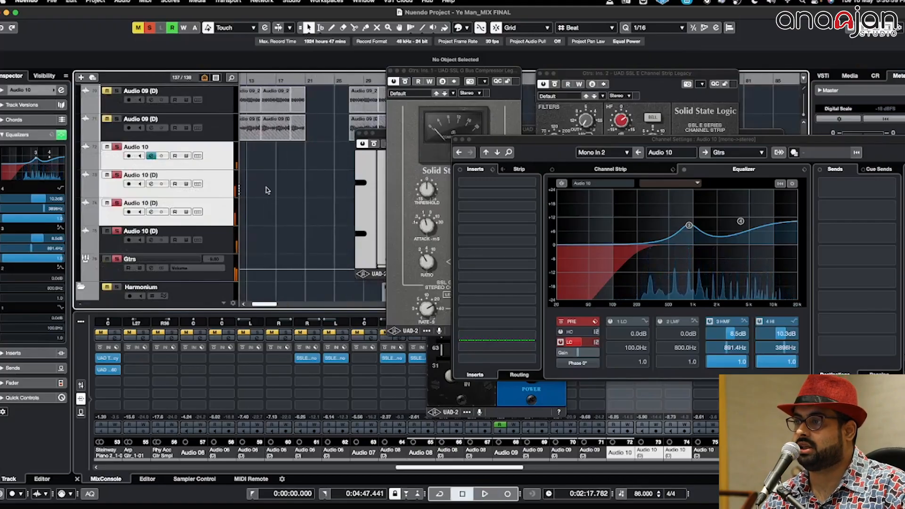
{"action": "scroll", "coordinate": [267, 191], "scroll_direction": "right", "scroll_amount": 5}
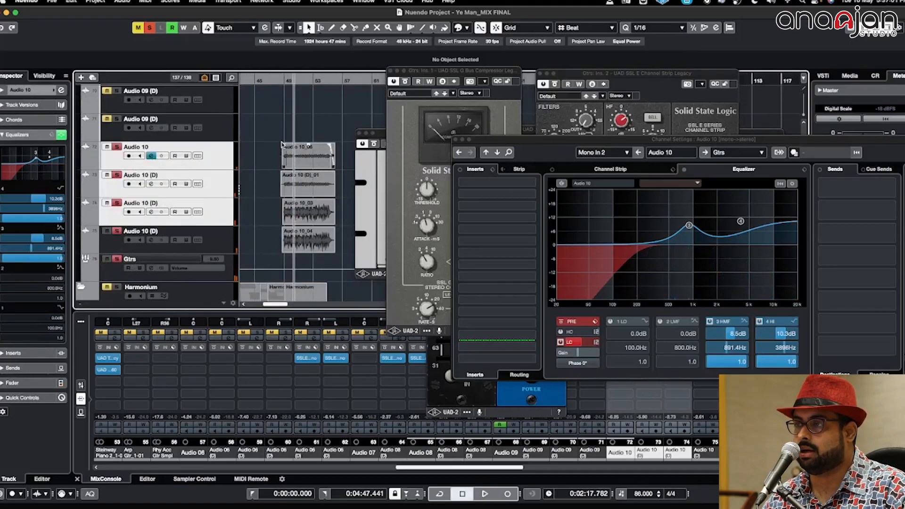
{"action": "key", "text": "g"}
{"action": "key", "text": "g"}
{"action": "key", "text": "g"}
{"action": "key", "text": "g"}
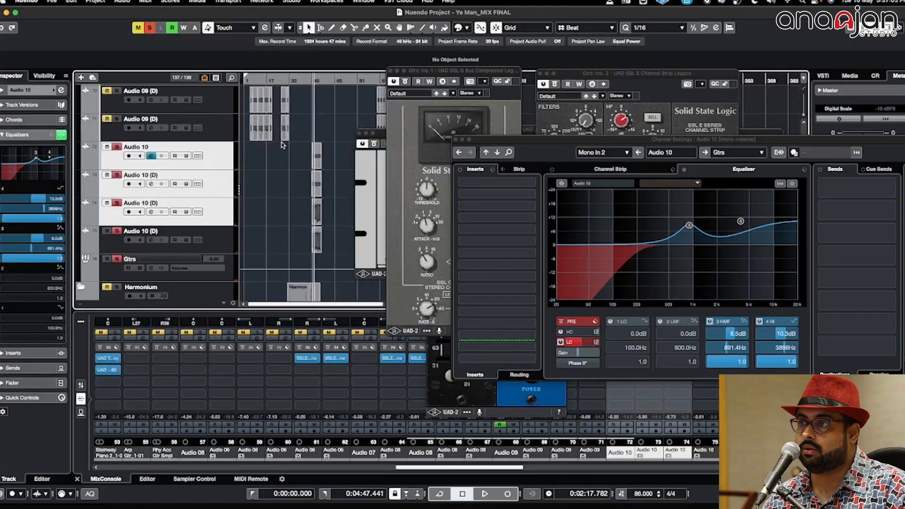
Step: Look through the guitar tracks above Audio 10 and examine the clips of the Audio 06 group up close
{"action": "key", "text": "shift+g"}
{"action": "key", "text": "shift+g"}
{"action": "key", "text": "shift+g"}
{"action": "key", "text": "shift+g"}
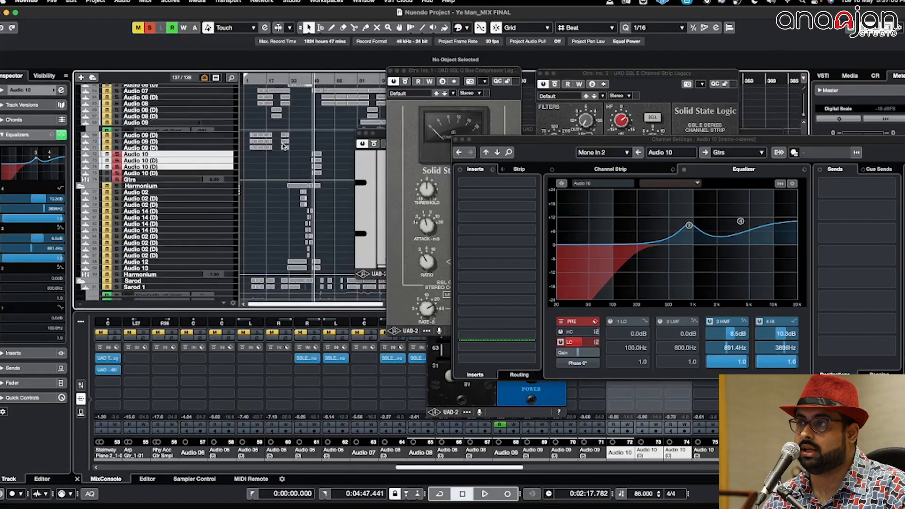
{"action": "scroll", "coordinate": [283, 146], "scroll_direction": "up", "scroll_amount": 1}
{"action": "scroll", "coordinate": [284, 146], "scroll_direction": "up", "scroll_amount": 5}
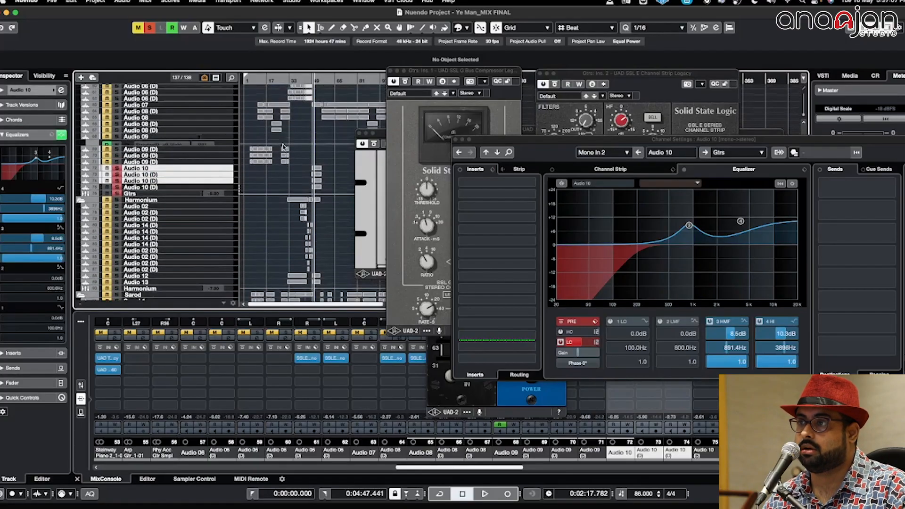
{"action": "key", "text": "shift+h"}
{"action": "key", "text": "shift+h"}
{"action": "key", "text": "shift+h"}
{"action": "key", "text": "shift+h"}
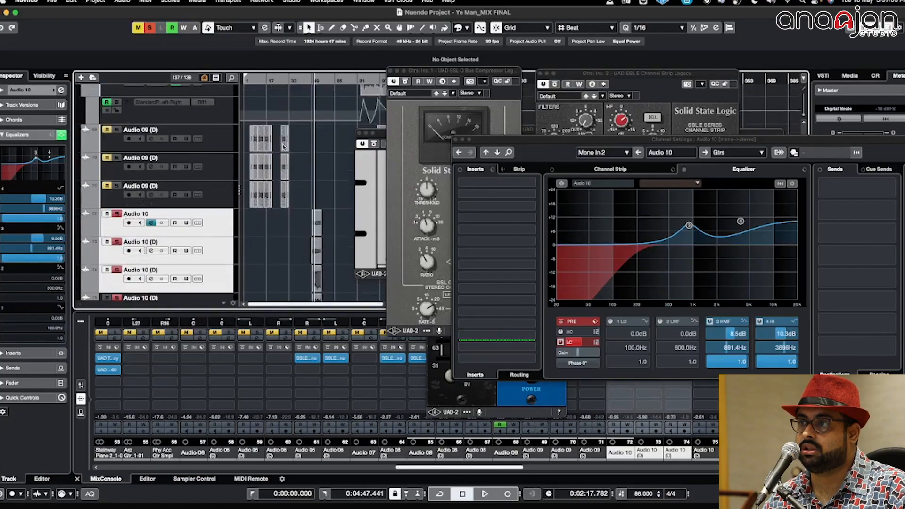
{"action": "scroll", "coordinate": [283, 147], "scroll_direction": "up", "scroll_amount": 3}
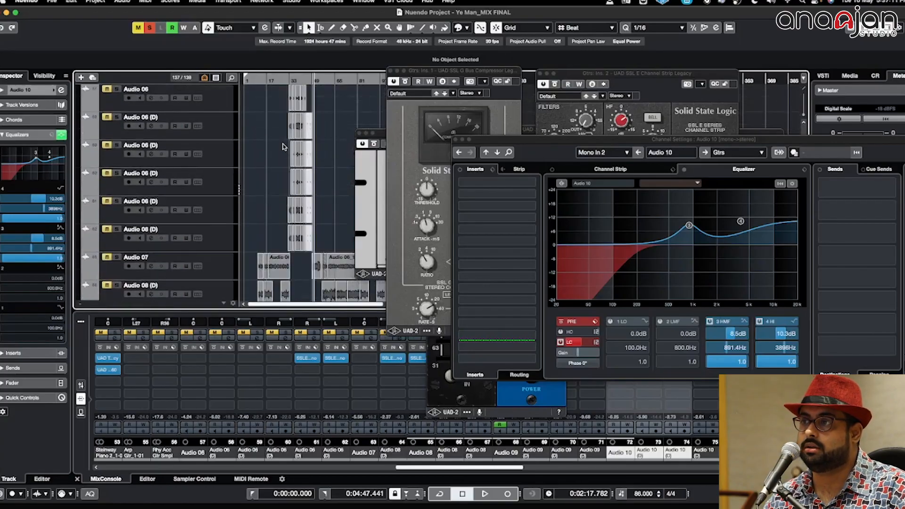
{"action": "key", "text": "h"}
{"action": "key", "text": "h"}
{"action": "key", "text": "h"}
{"action": "key", "text": "h"}
{"action": "scroll", "coordinate": [296, 138], "scroll_direction": "right", "scroll_amount": 3}
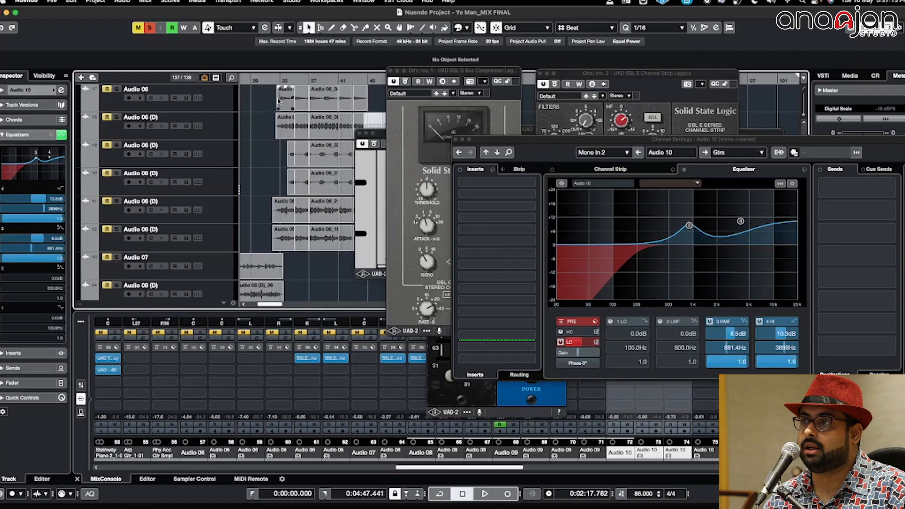
Step: Play Audio 06 soloed from about 1:29, select the Audio 06 (D) track below it, and stop playback
{"action": "left_click", "coordinate": [218, 108]}
{"action": "key", "text": "space"}
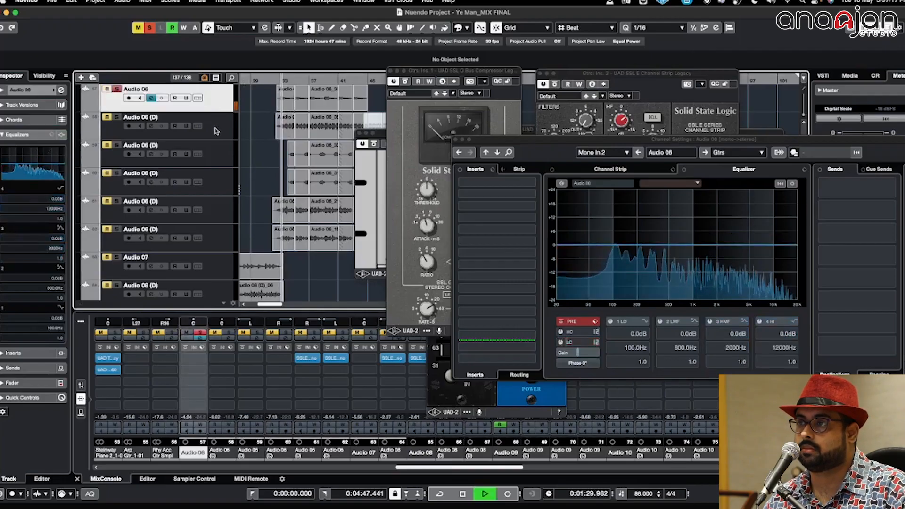
{"action": "left_click", "coordinate": [217, 131]}
{"action": "key", "text": "space"}
Step: Deactivate all solo states, play the full mix from about 1:31, and stop playback
{"action": "scroll", "coordinate": [219, 134], "scroll_direction": "up", "scroll_amount": 20}
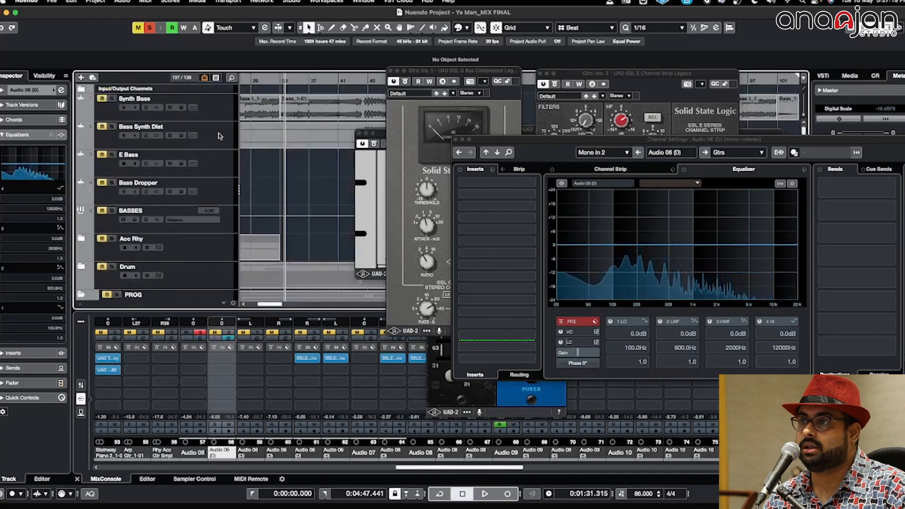
{"action": "left_click", "coordinate": [149, 28]}
{"action": "key", "text": "space"}
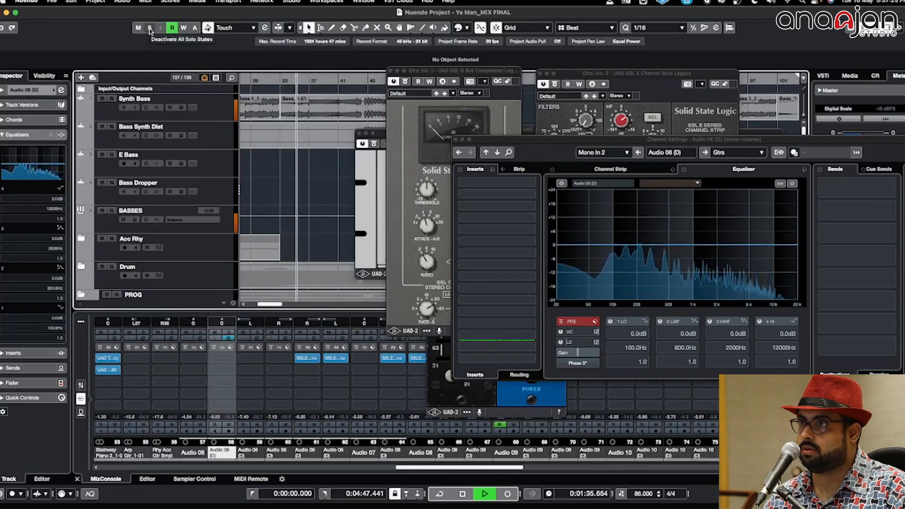
{"action": "key", "text": "space"}
{"action": "key", "text": "shift+g"}
{"action": "key", "text": "shift+g"}
{"action": "key", "text": "shift+g"}
{"action": "key", "text": "shift+g"}
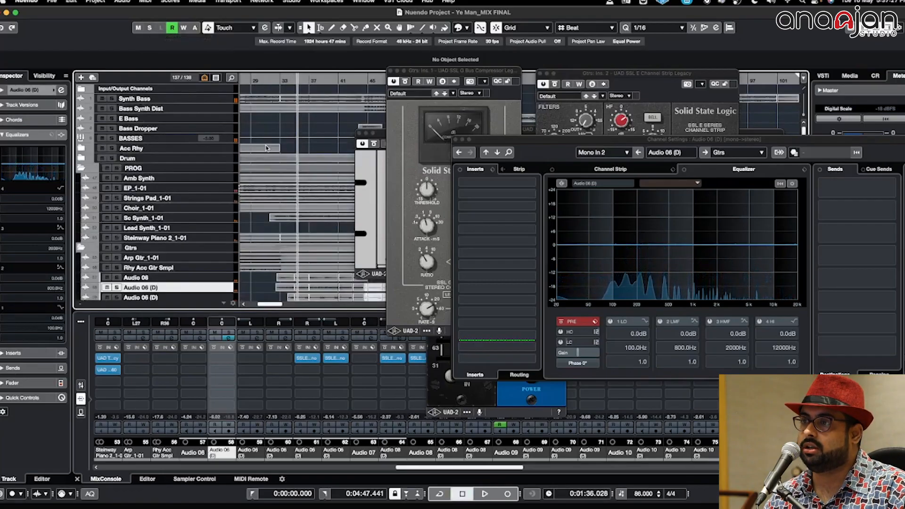
Step: Look through the tracks from the basses down to the sarods, and bring the Audio 06 group up close while the full mix plays
{"action": "scroll", "coordinate": [265, 151], "scroll_direction": "down", "scroll_amount": 10}
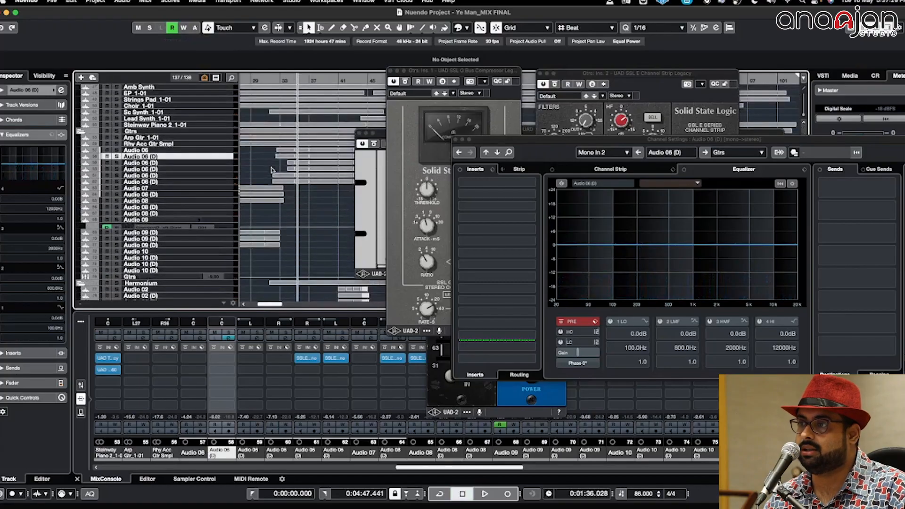
{"action": "scroll", "coordinate": [269, 170], "scroll_direction": "up", "scroll_amount": 10}
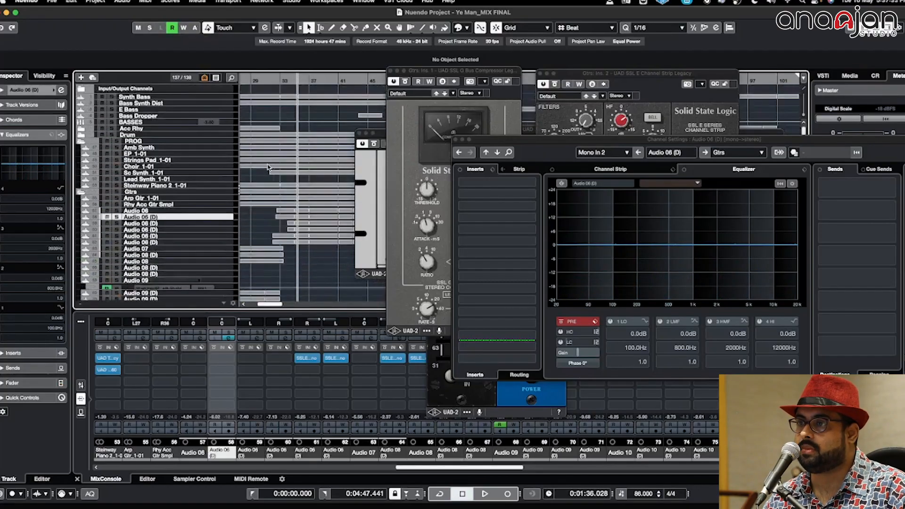
{"action": "scroll", "coordinate": [268, 168], "scroll_direction": "down", "scroll_amount": 10}
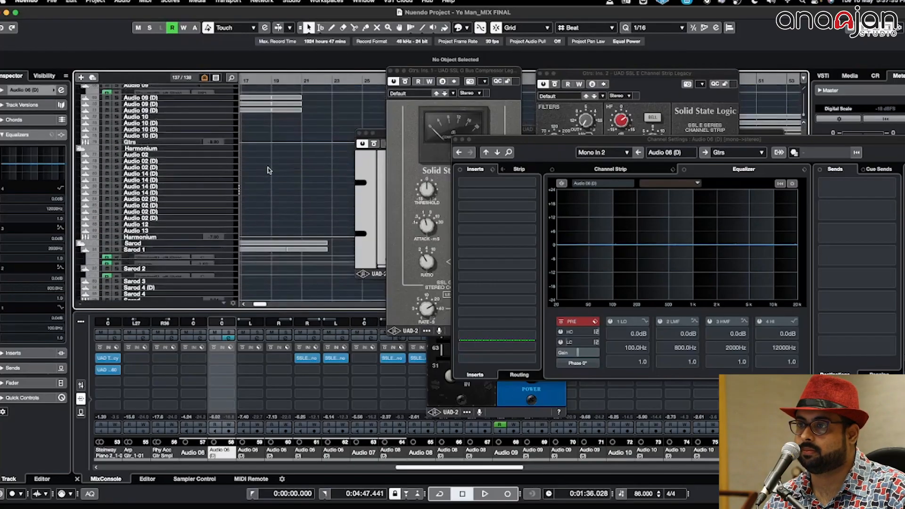
{"action": "scroll", "coordinate": [267, 170], "scroll_direction": "right", "scroll_amount": 6}
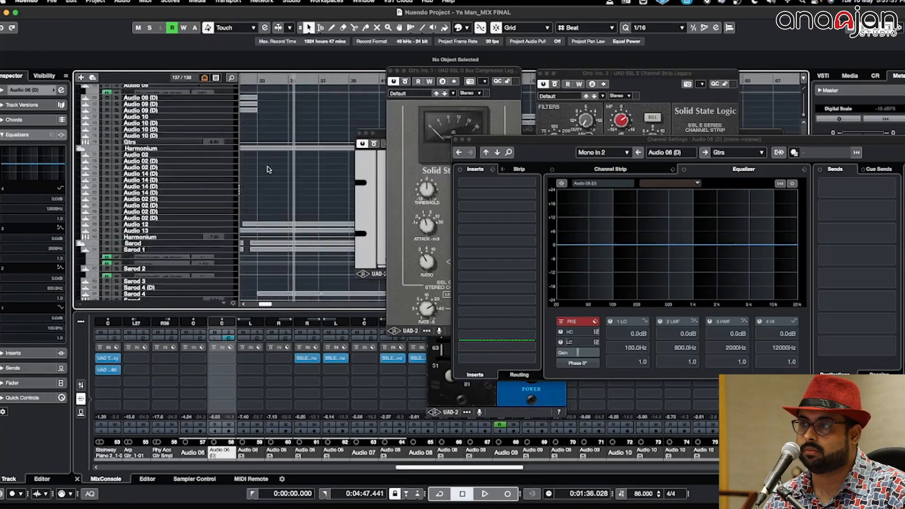
{"action": "scroll", "coordinate": [267, 170], "scroll_direction": "up", "scroll_amount": 5}
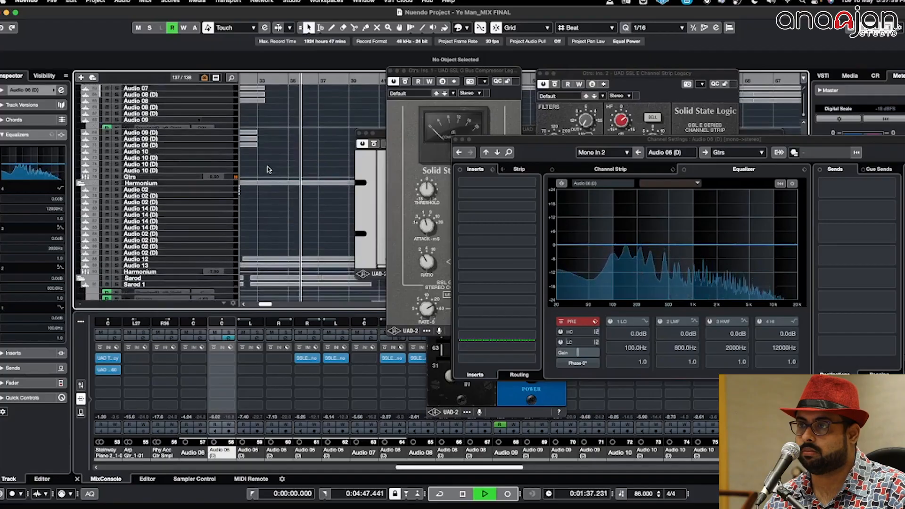
{"action": "key", "text": "shift+h"}
{"action": "key", "text": "shift+h"}
{"action": "key", "text": "shift+h"}
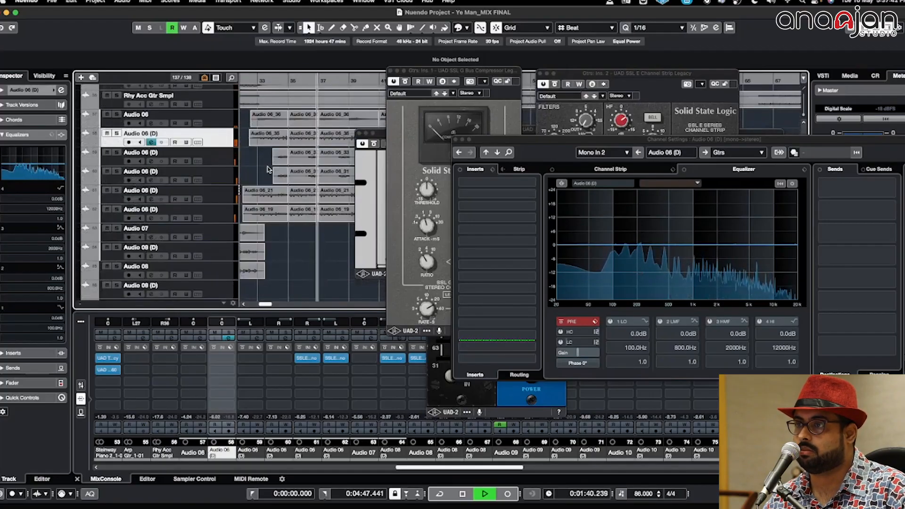
Step: Play Audio 06 soloed, audition the Audio 06 (D) track directly below it alone from about bar 32, and clear its solo
{"action": "left_click", "coordinate": [117, 114]}
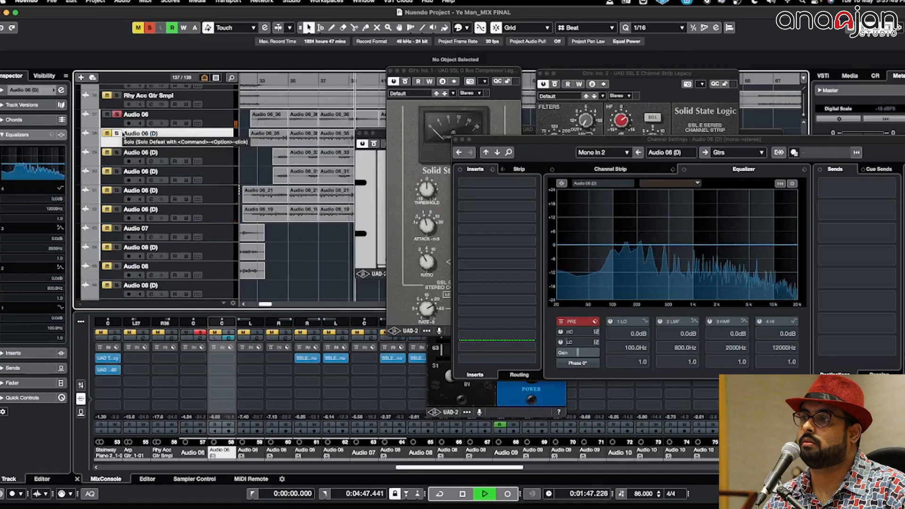
{"action": "key", "text": "space"}
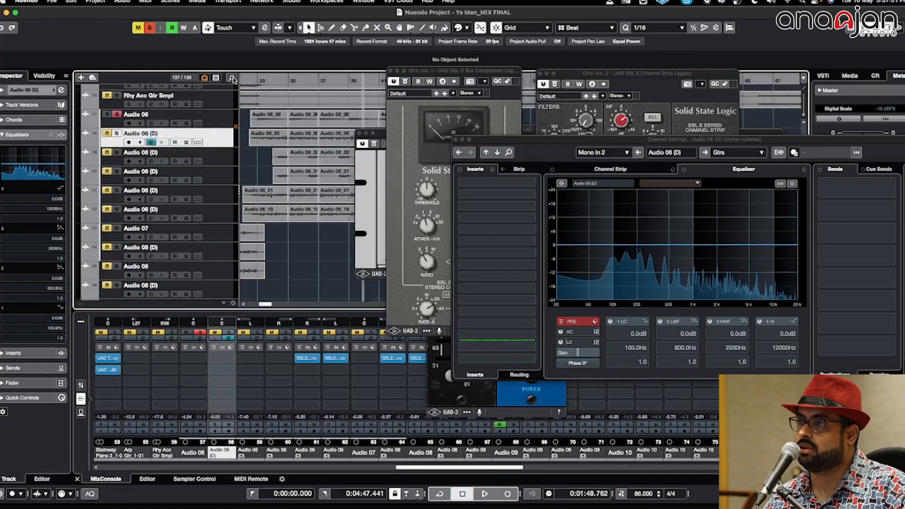
{"action": "left_click", "coordinate": [250, 77]}
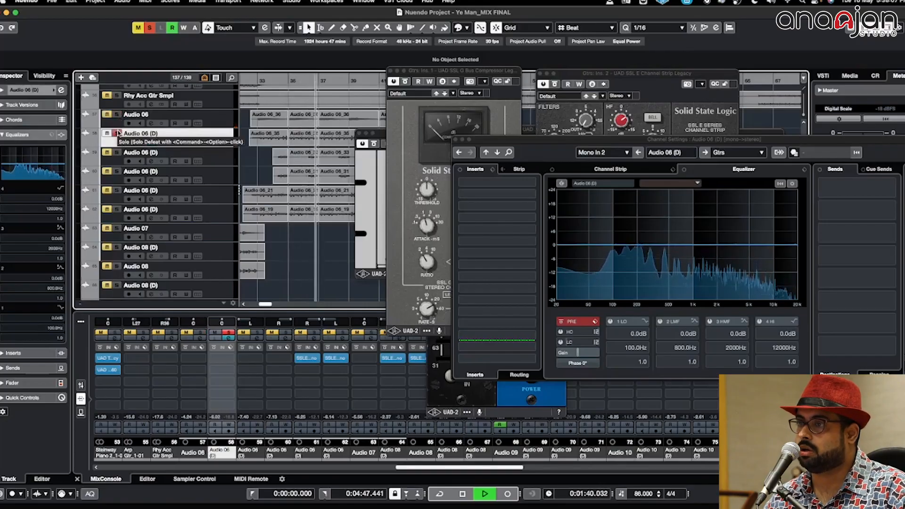
{"action": "key", "text": "space"}
{"action": "left_click", "coordinate": [118, 133]}
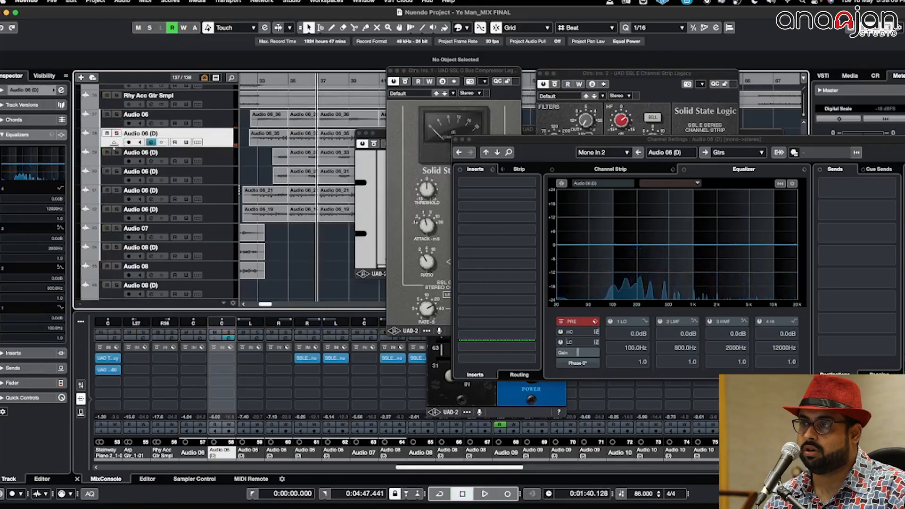
Step: Play the second and third Audio 06 (D) tracks soloed from about 1:30, add the first Audio 06 (D) to the solo, and stop playback
{"action": "left_click", "coordinate": [117, 153]}
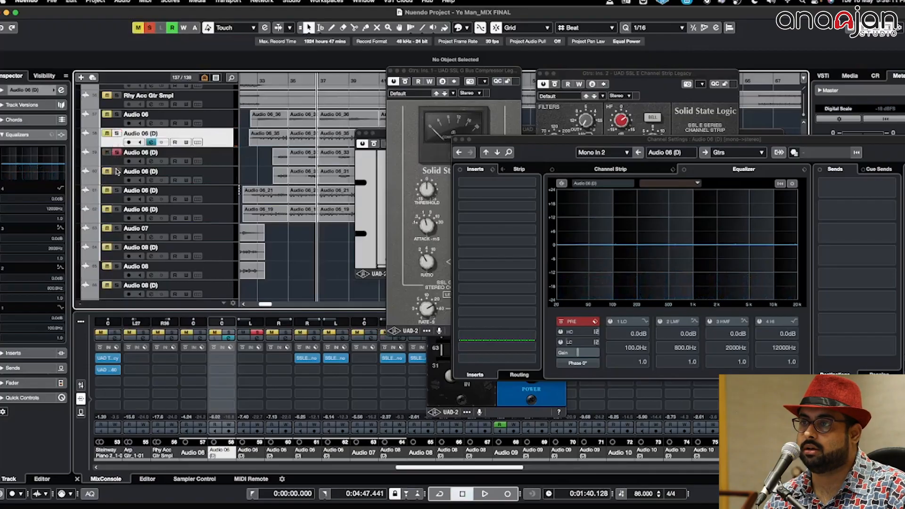
{"action": "left_click", "coordinate": [260, 81]}
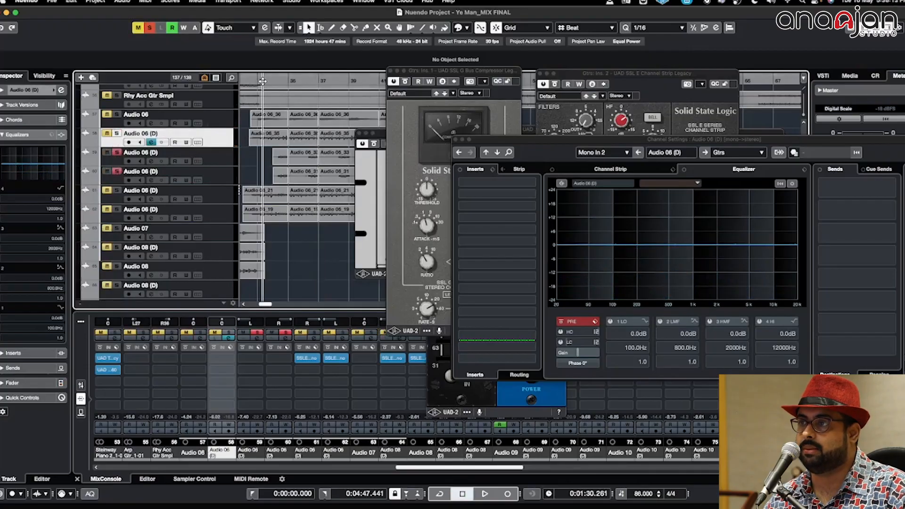
{"action": "key", "text": "space"}
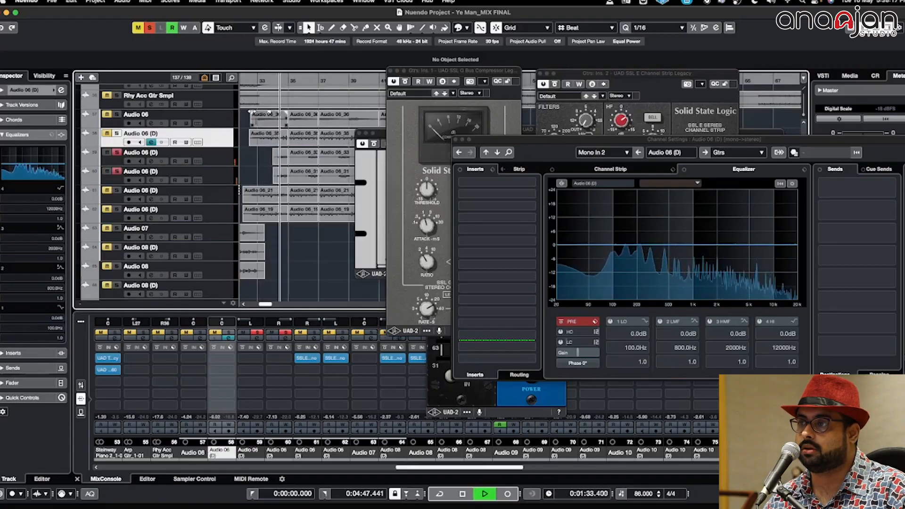
{"action": "left_click", "coordinate": [117, 134]}
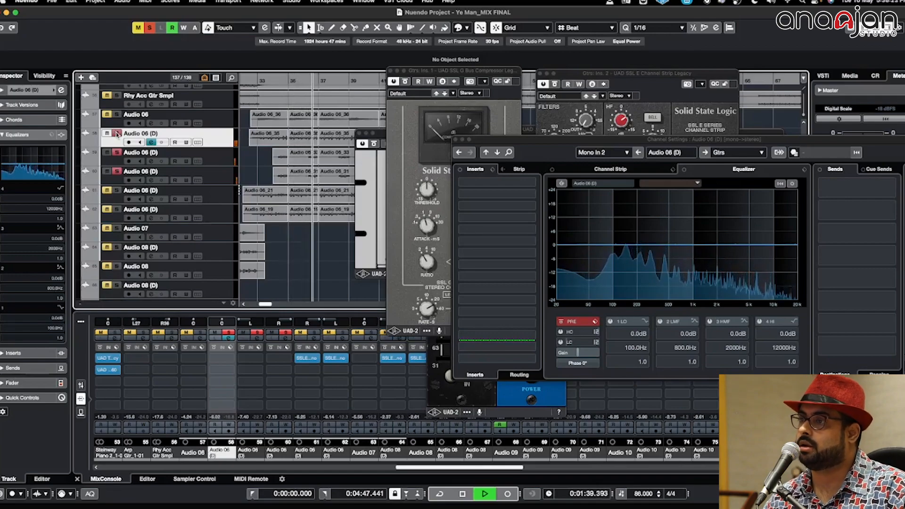
{"action": "key", "text": "space"}
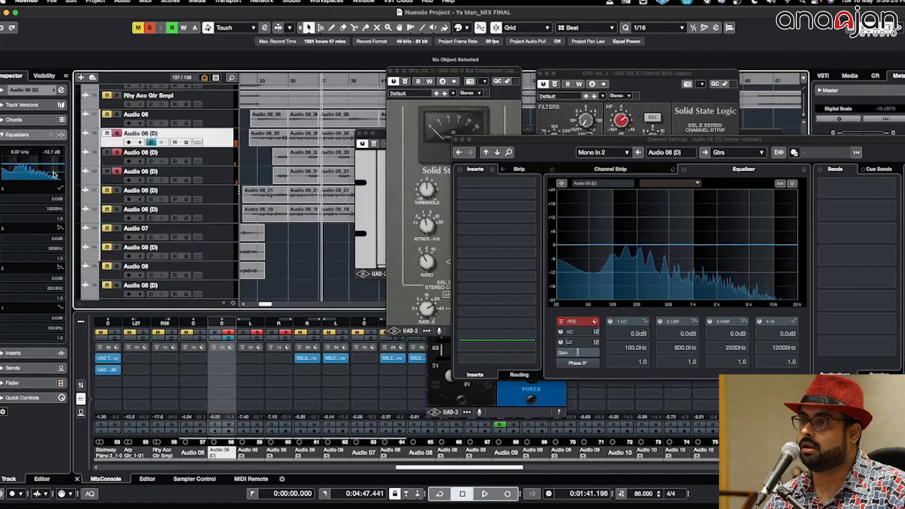
Step: Compare the five soloed Audio 06 (D) tracks with the full mix by deactivating all solo states and replaying from about bar 33
{"action": "left_click", "coordinate": [248, 90]}
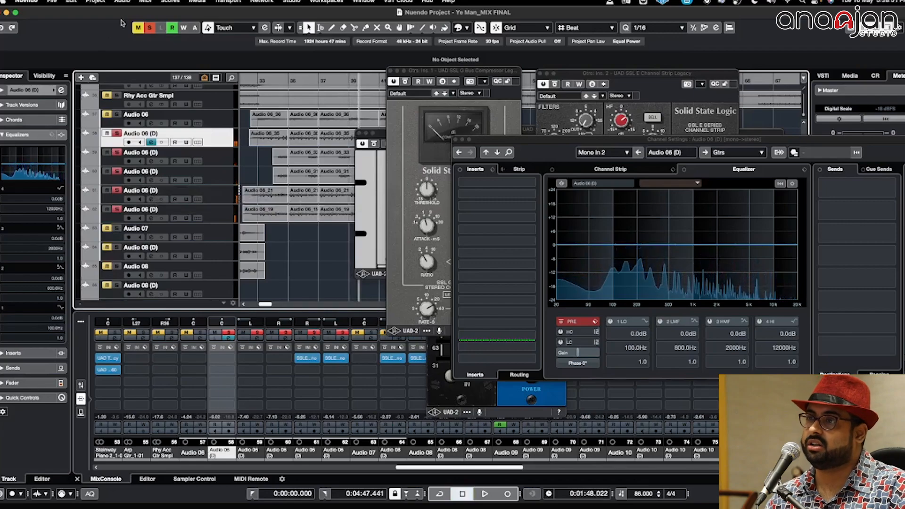
{"action": "left_click", "coordinate": [151, 31]}
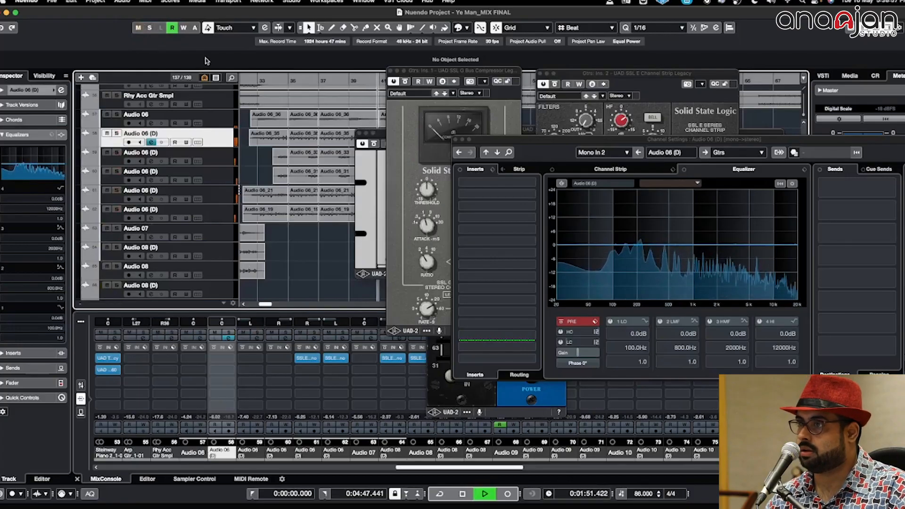
{"action": "left_click", "coordinate": [270, 81]}
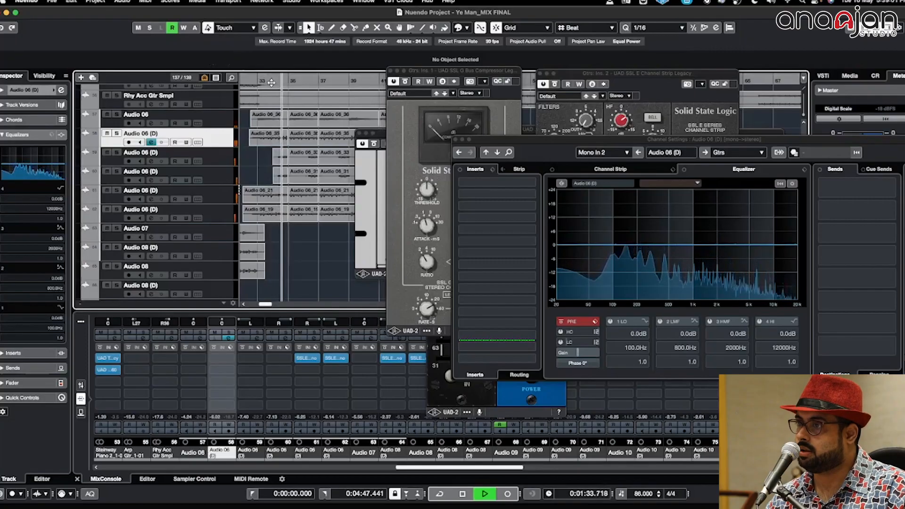
Step: Examine the Audio 06 group's clips in relation to the whole arrangement and up close while the full mix plays
{"action": "key", "text": "g"}
{"action": "key", "text": "g"}
{"action": "key", "text": "g"}
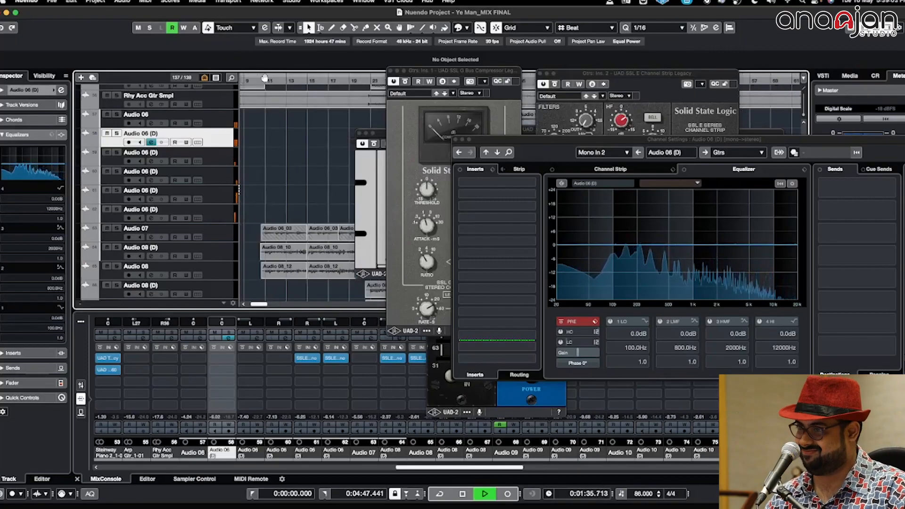
{"action": "key", "text": "g"}
{"action": "key", "text": "g"}
{"action": "key", "text": "g"}
{"action": "key", "text": "g"}
{"action": "key", "text": "g"}
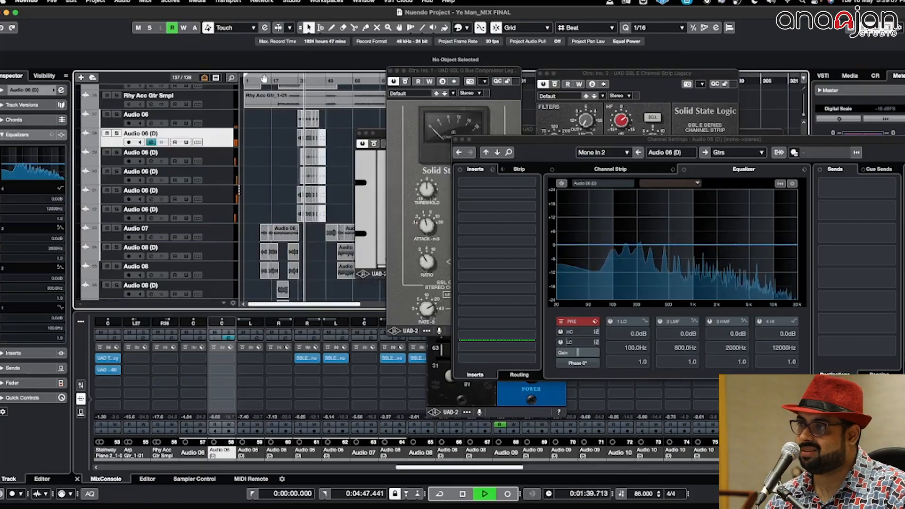
{"action": "key", "text": "shift+g"}
{"action": "key", "text": "shift+g"}
{"action": "key", "text": "shift+h"}
{"action": "key", "text": "shift+h"}
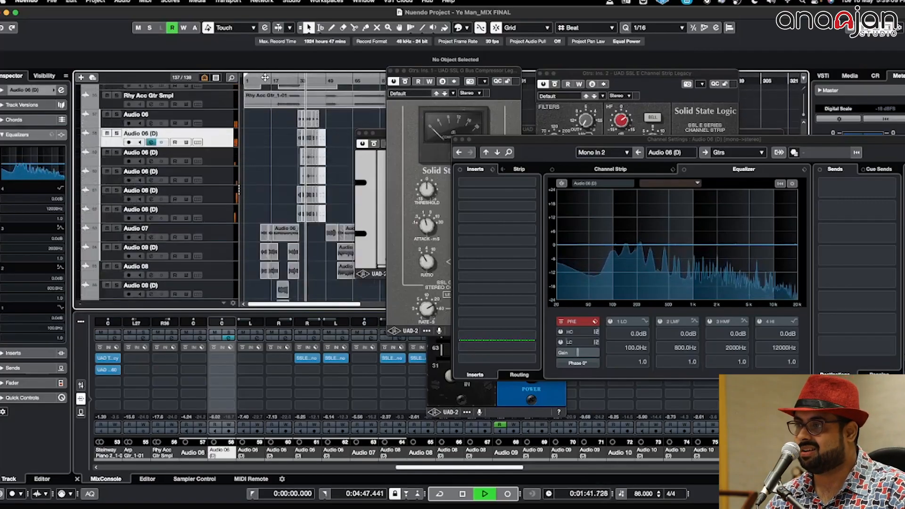
{"action": "key", "text": "h"}
{"action": "key", "text": "h"}
{"action": "key", "text": "h"}
{"action": "key", "text": "h"}
{"action": "scroll", "coordinate": [307, 122], "scroll_direction": "right", "scroll_amount": 5}
{"action": "scroll", "coordinate": [307, 123], "scroll_direction": "right", "scroll_amount": 5}
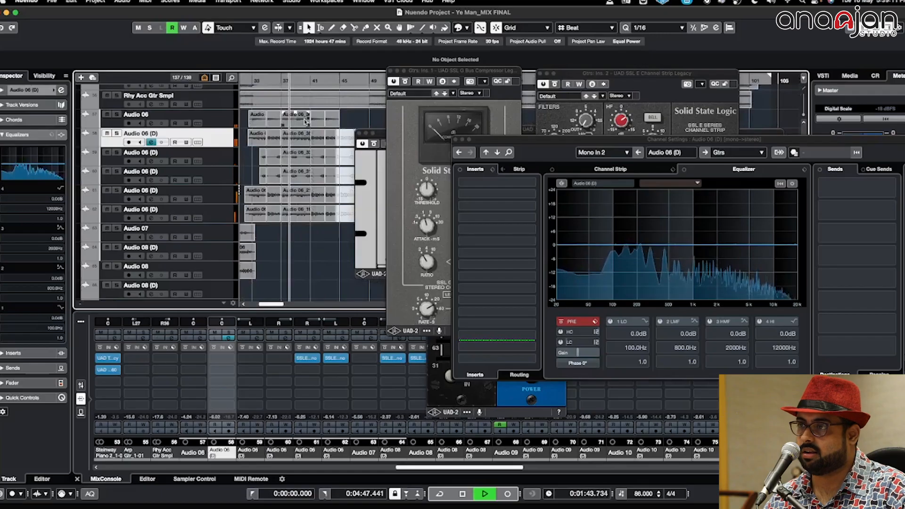
Step: Select all clips of the Audio 06 group to view their event details, and clear the selection
{"action": "key", "text": "space"}
{"action": "left_click_drag", "start_coordinate": [245, 115], "coordinate": [329, 225]}
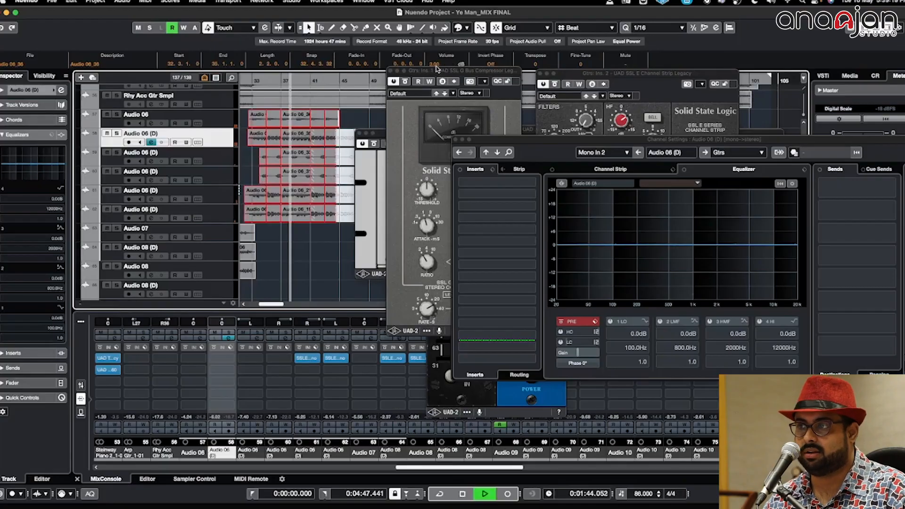
{"action": "left_click", "coordinate": [320, 271]}
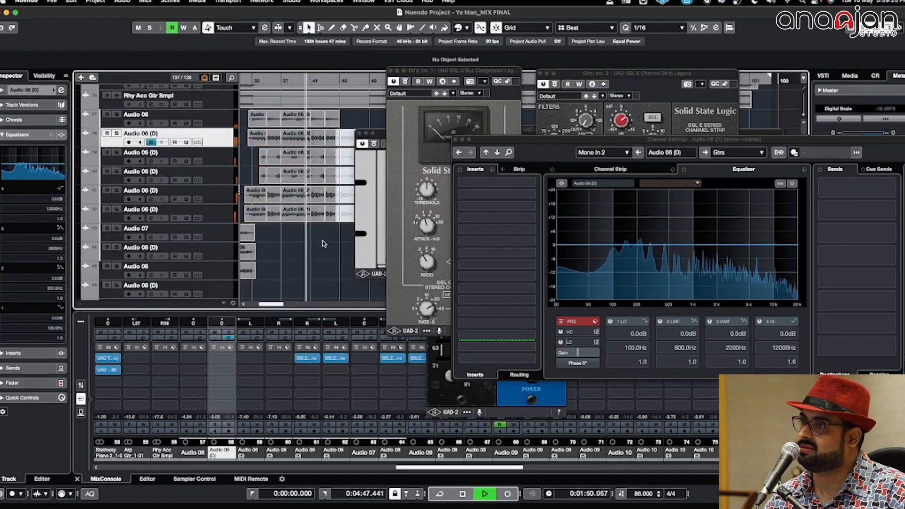
Step: Set the left-panned Audio 06 (D) fader to -5.30 and the right-panned one directly below it to -4.92, and stop playback
{"action": "left_click", "coordinate": [229, 164]}
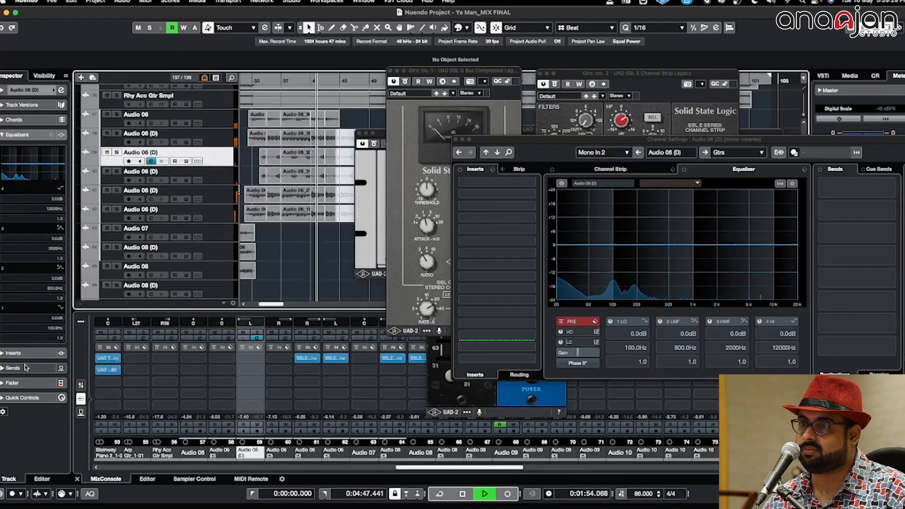
{"action": "left_click", "coordinate": [26, 383]}
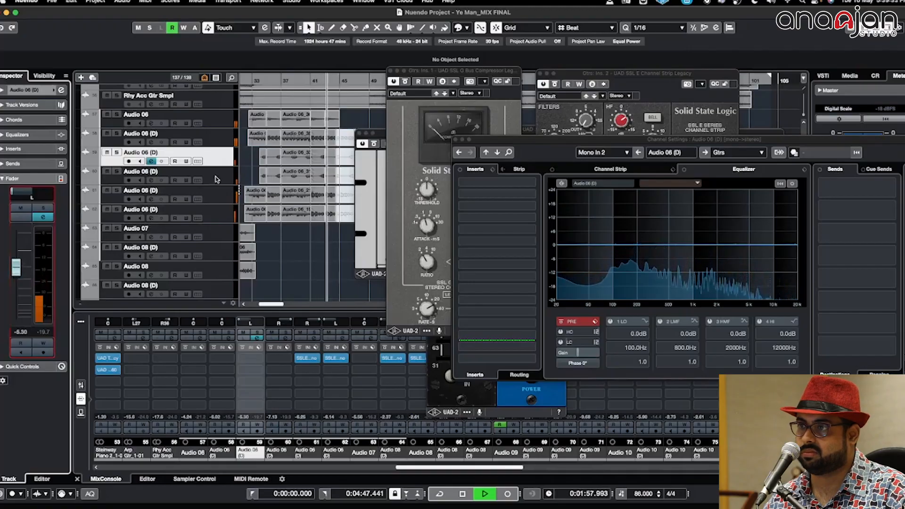
{"action": "key", "text": "Down"}
{"action": "left_click_drag", "start_coordinate": [17, 275], "coordinate": [17, 272]}
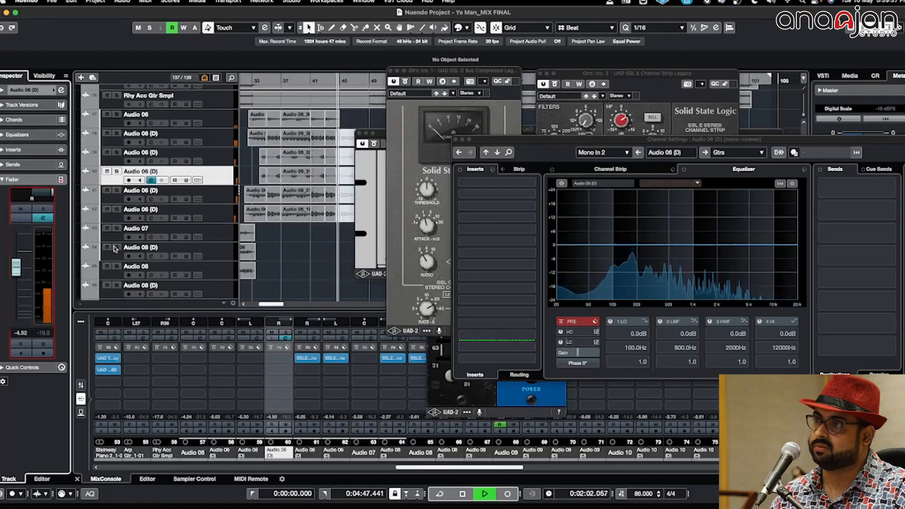
{"action": "key", "text": "space"}
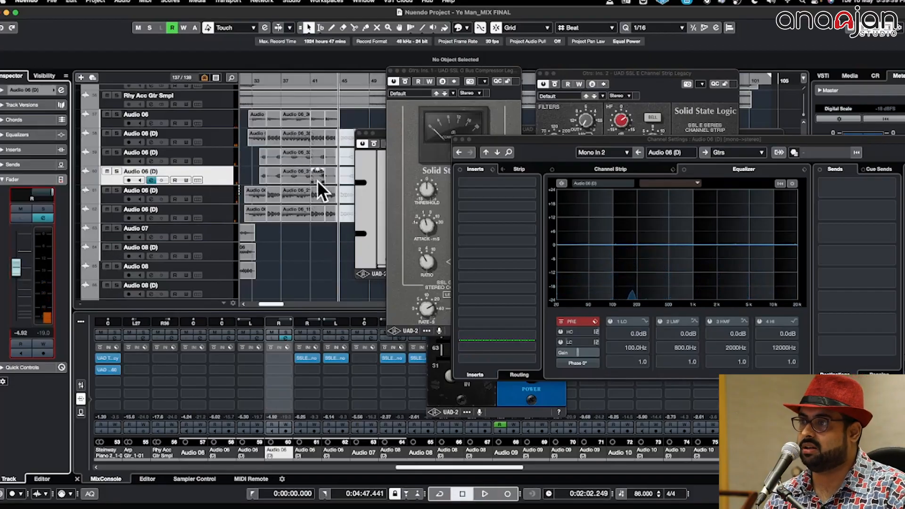
Step: Look through the remaining guitar tracks down to the harmonium and sarod tracks in an overview of the whole arrangement
{"action": "scroll", "coordinate": [214, 224], "scroll_direction": "down", "scroll_amount": 3}
{"action": "scroll", "coordinate": [214, 224], "scroll_direction": "down", "scroll_amount": 7}
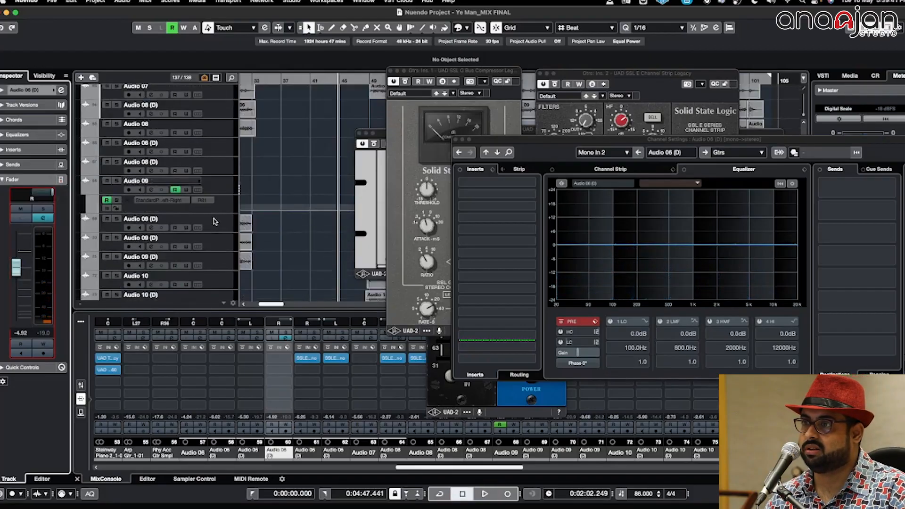
{"action": "key", "text": "g"}
{"action": "key", "text": "g"}
{"action": "key", "text": "g"}
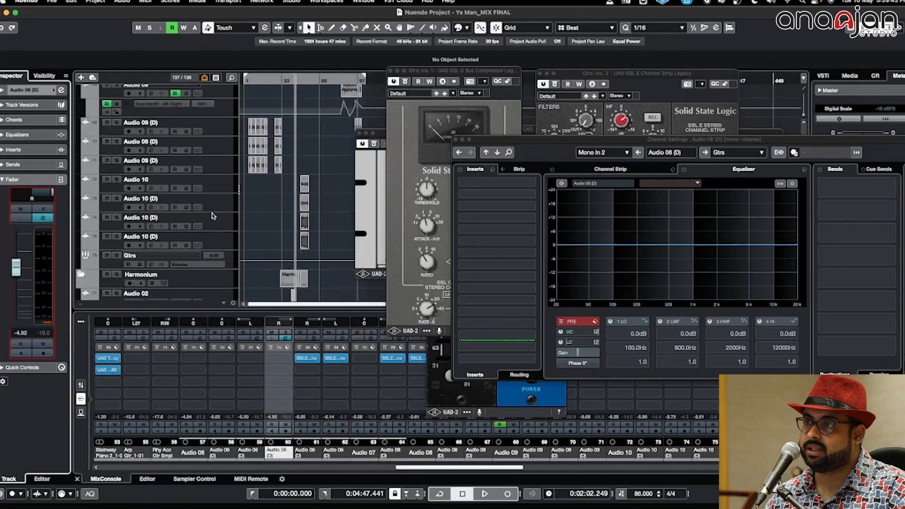
{"action": "key", "text": "shift+g"}
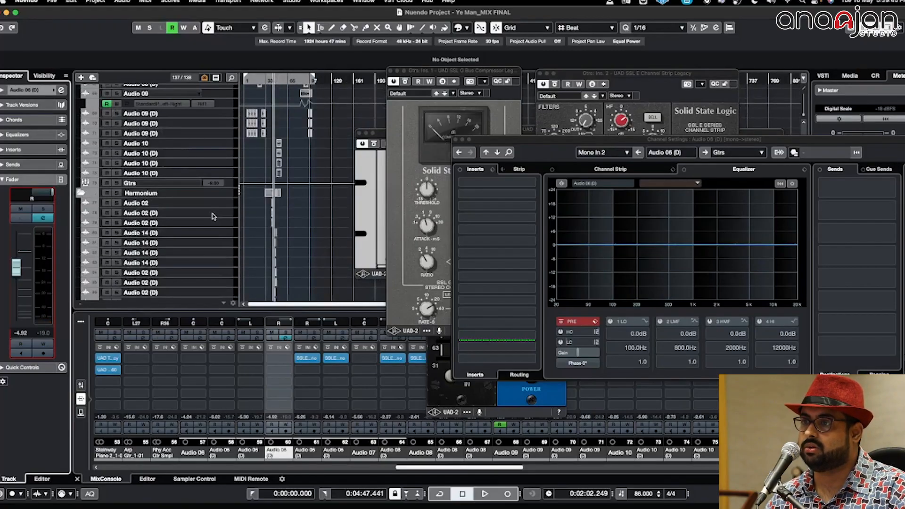
{"action": "key", "text": "shift+g"}
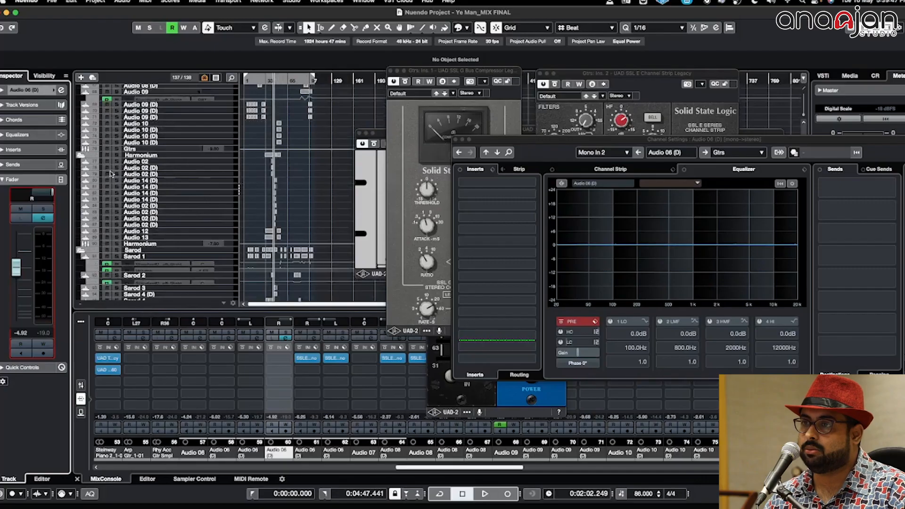